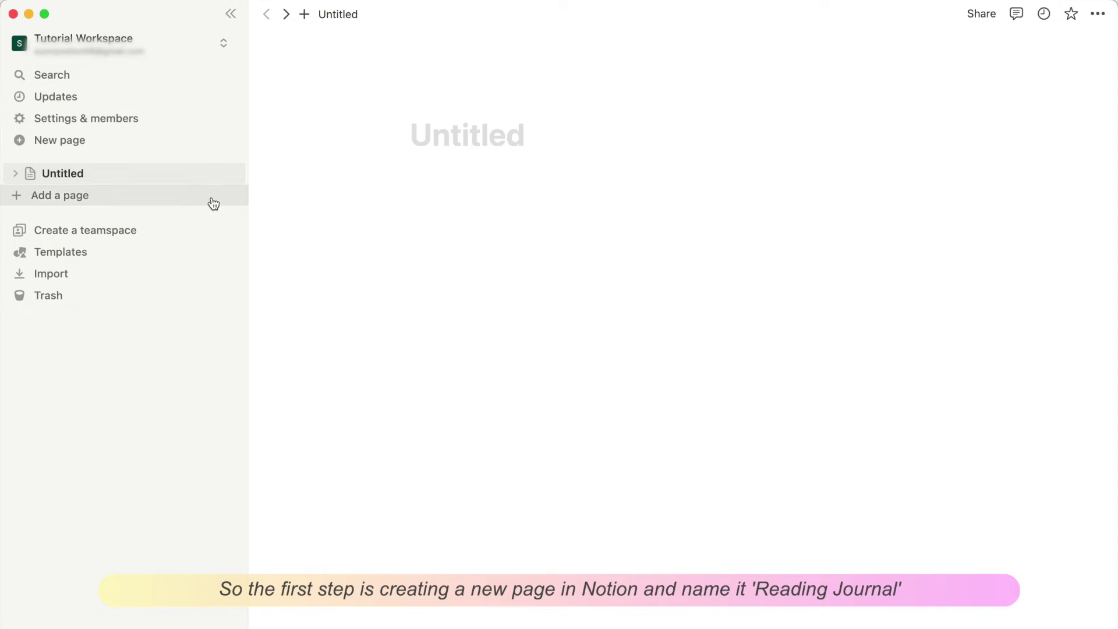
Create a new page with the pasted decorated 'Reading Journal' title and switch it to full width
click(171, 204)
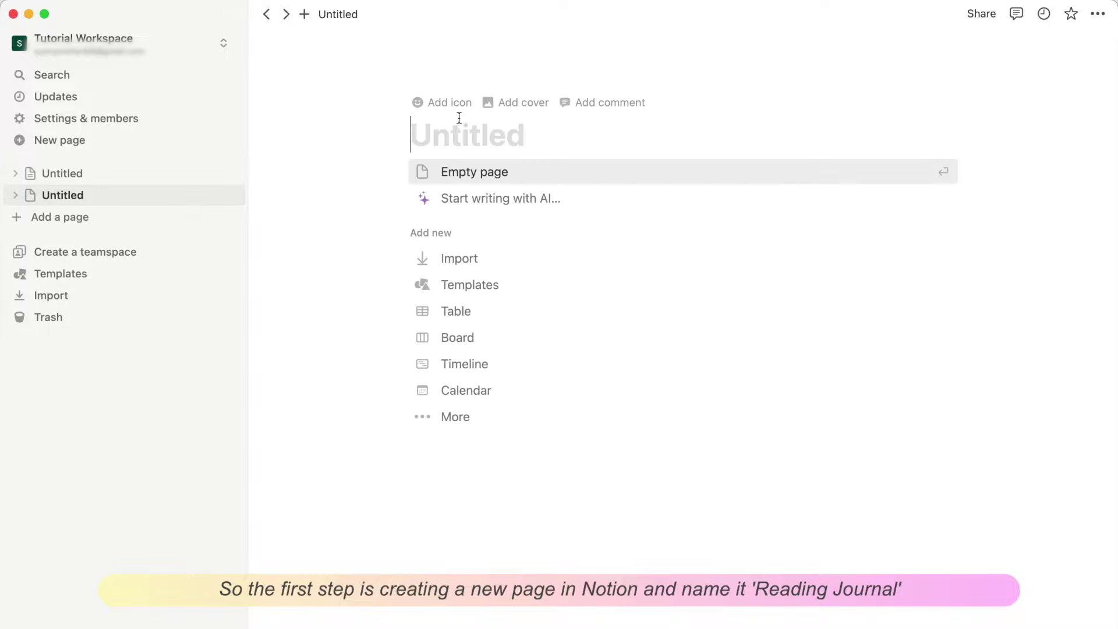
text(.｡*˚ Reading Journal 。 ₊˚✧ ˚)
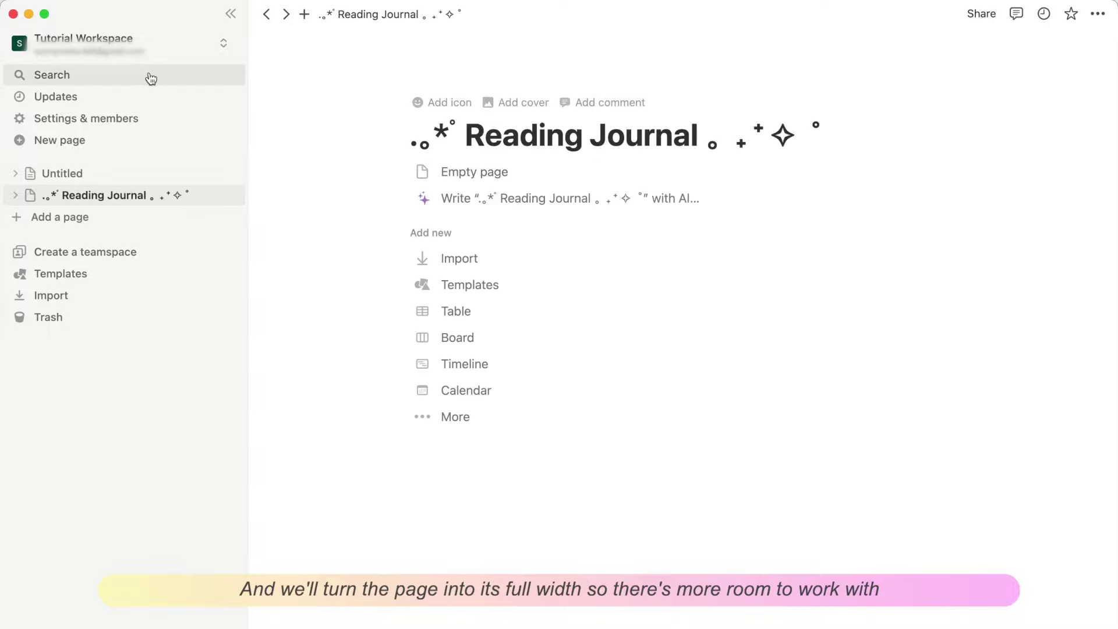
click(232, 17)
click(1098, 13)
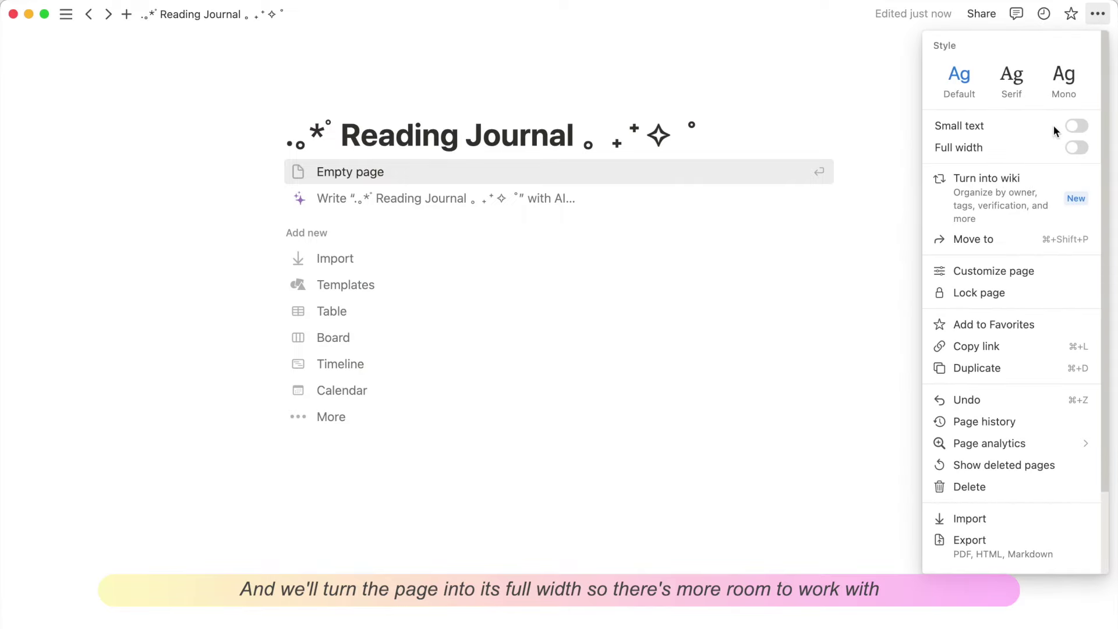
click(1078, 149)
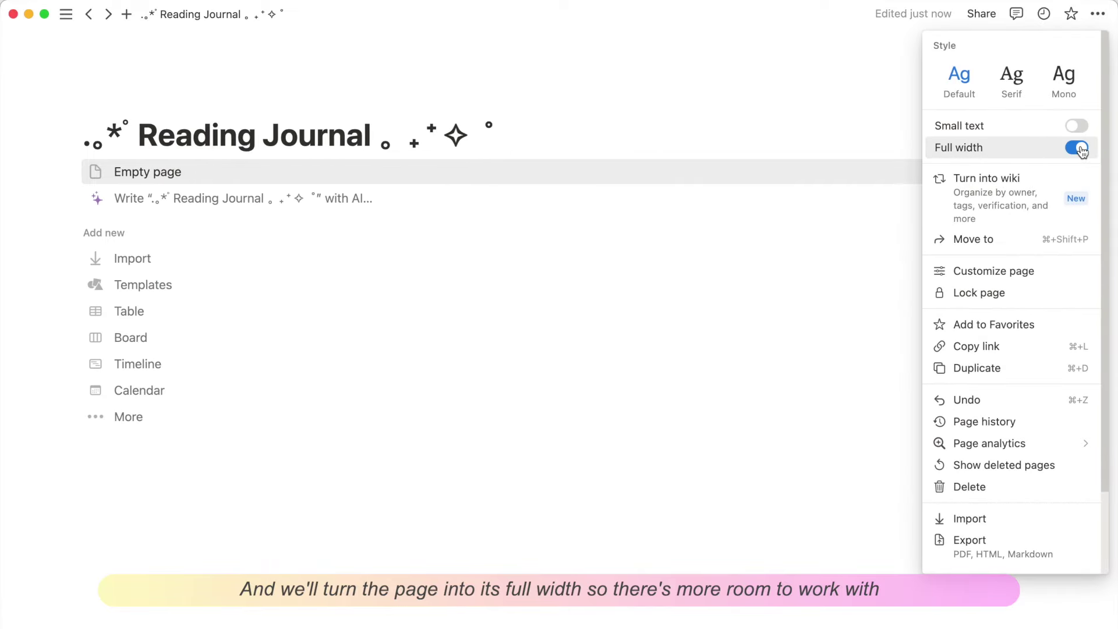
Search Pinterest for 'library aesthetic' and open the beige illustrated book pin
click(731, 456)
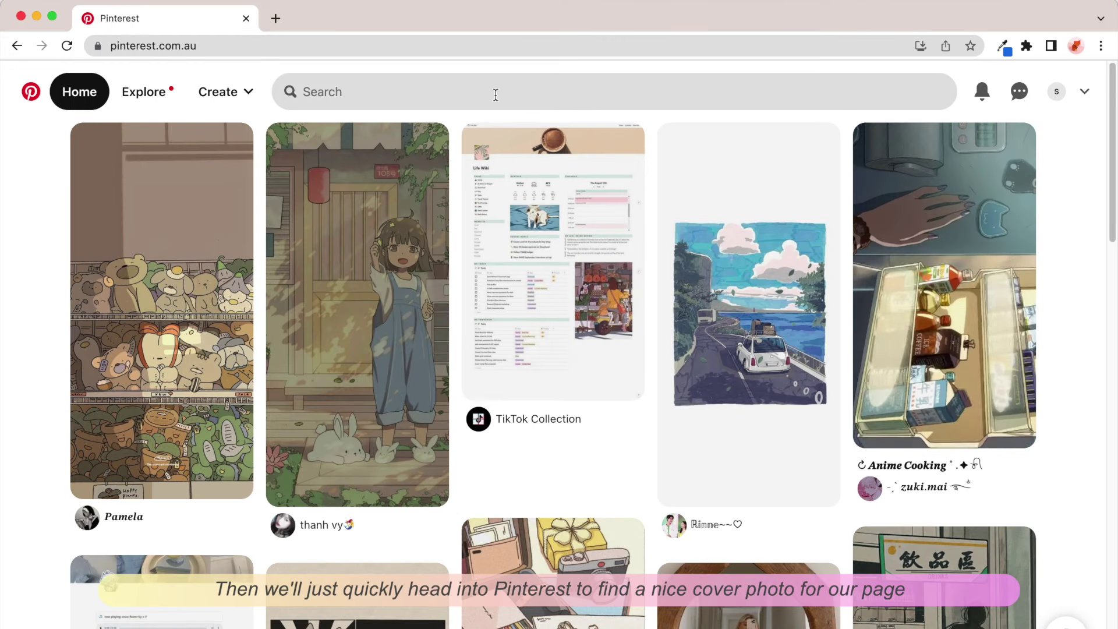
click(496, 95)
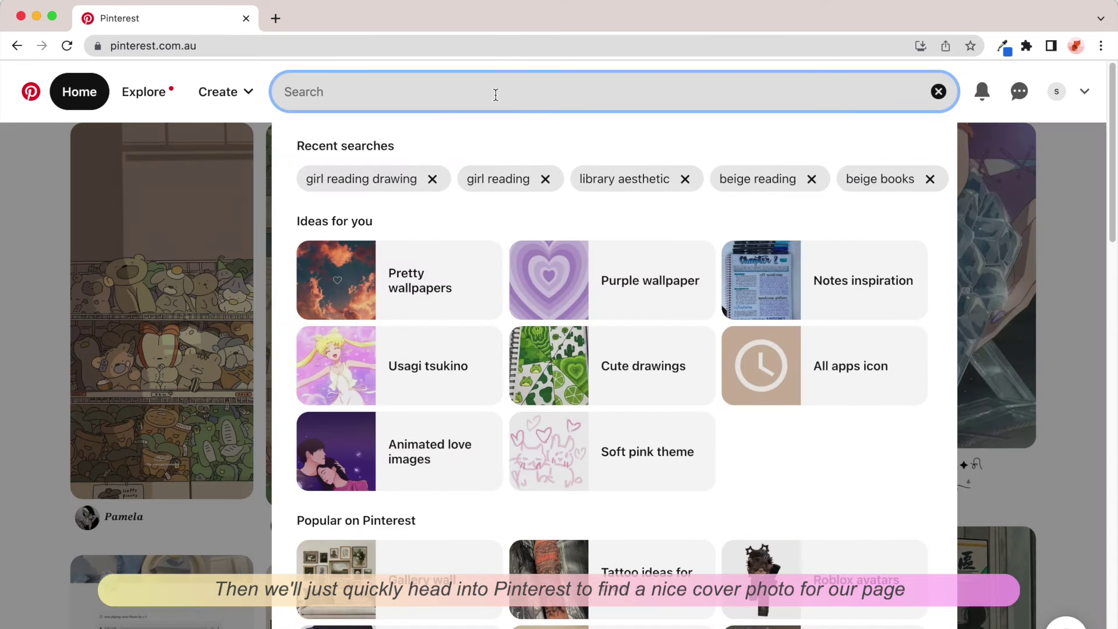
text(library aest)
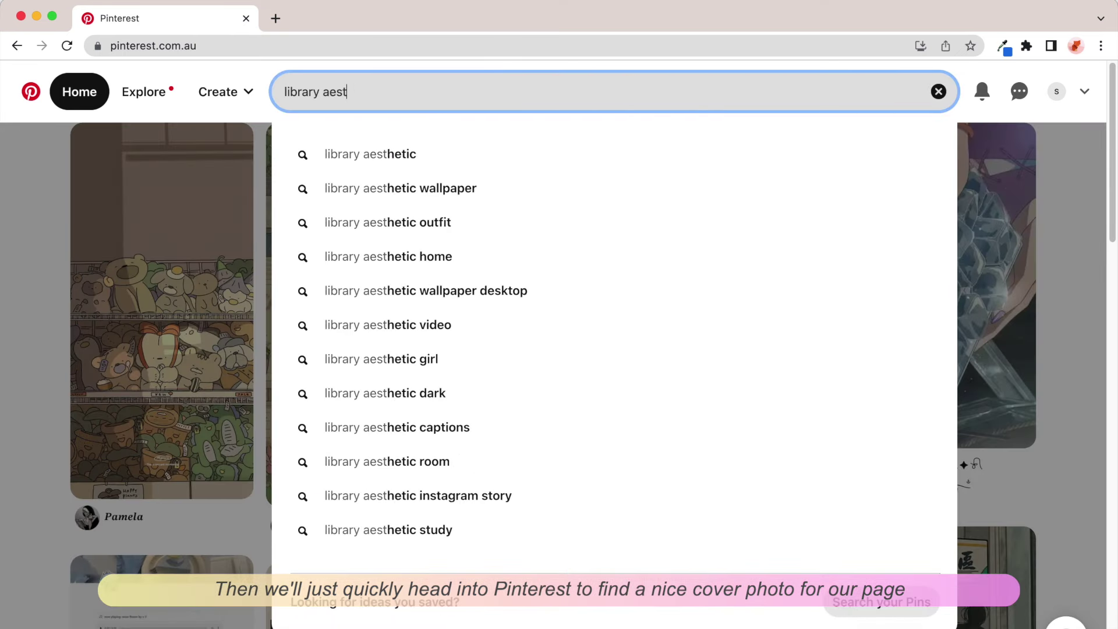
text(hetic)
key(Return)
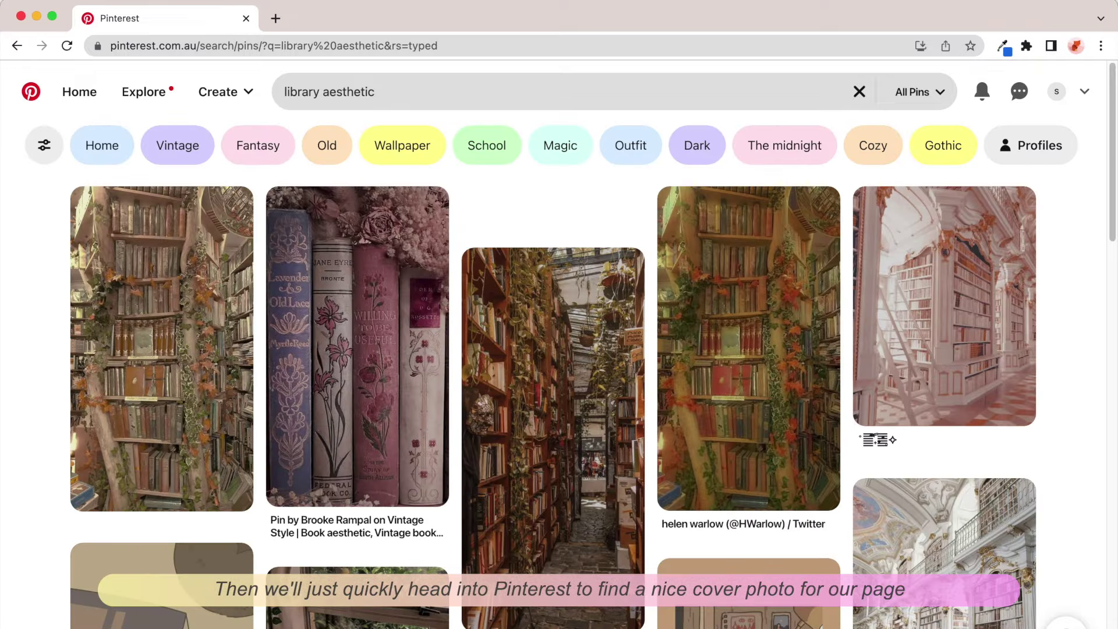
scroll(684, 574, down, 5)
scroll(685, 574, down, 4)
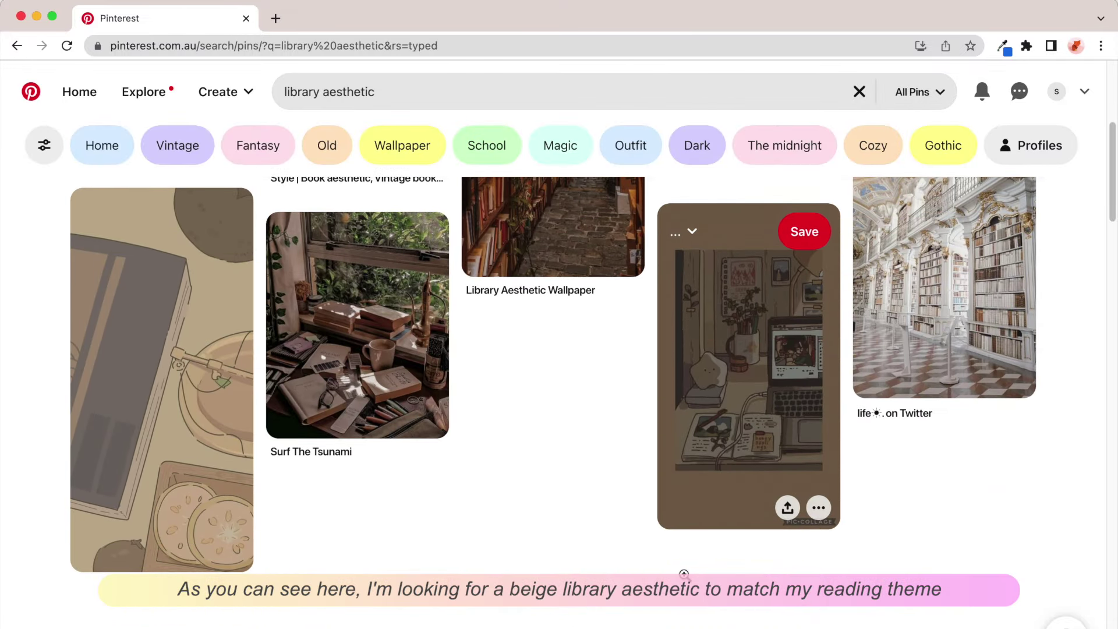
scroll(827, 532, down, 3)
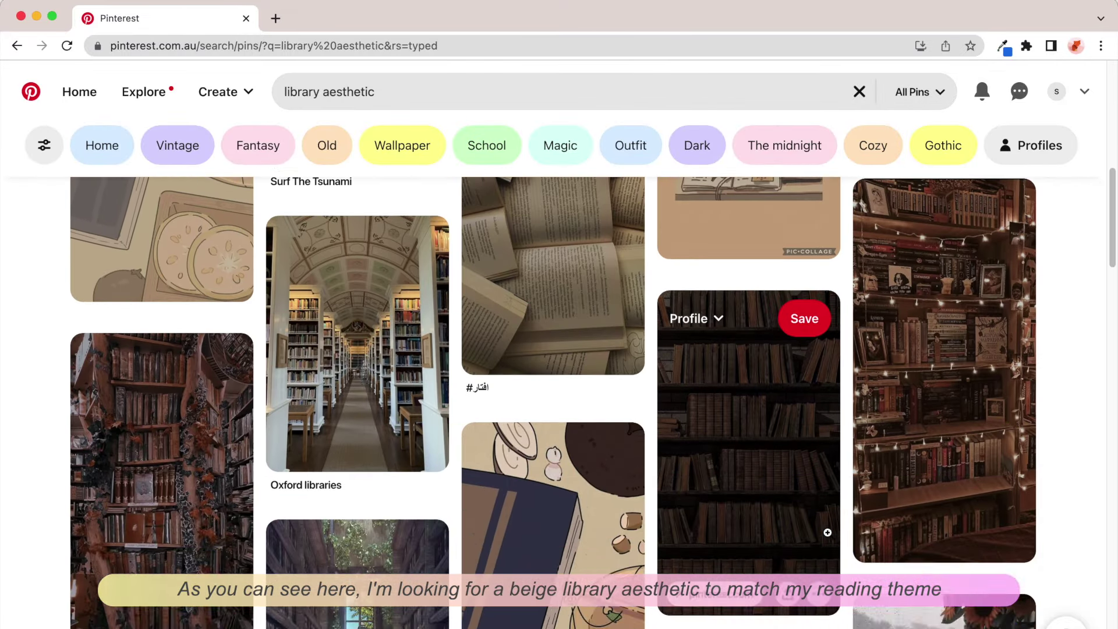
click(587, 494)
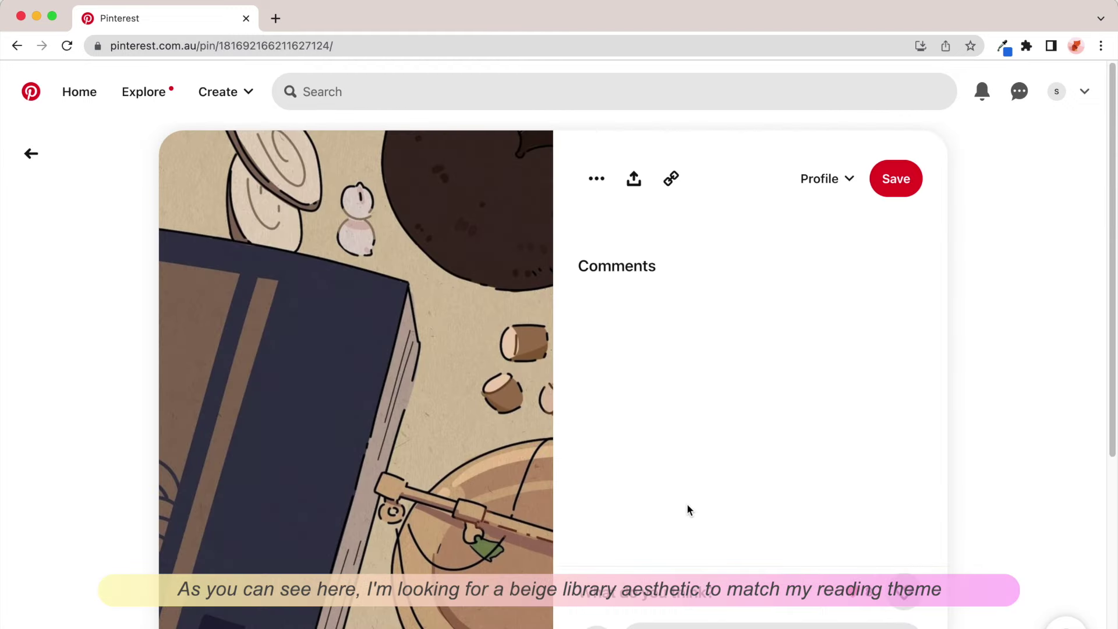
Download the pin's image, rotate it to landscape in Preview and save it
click(596, 179)
click(585, 227)
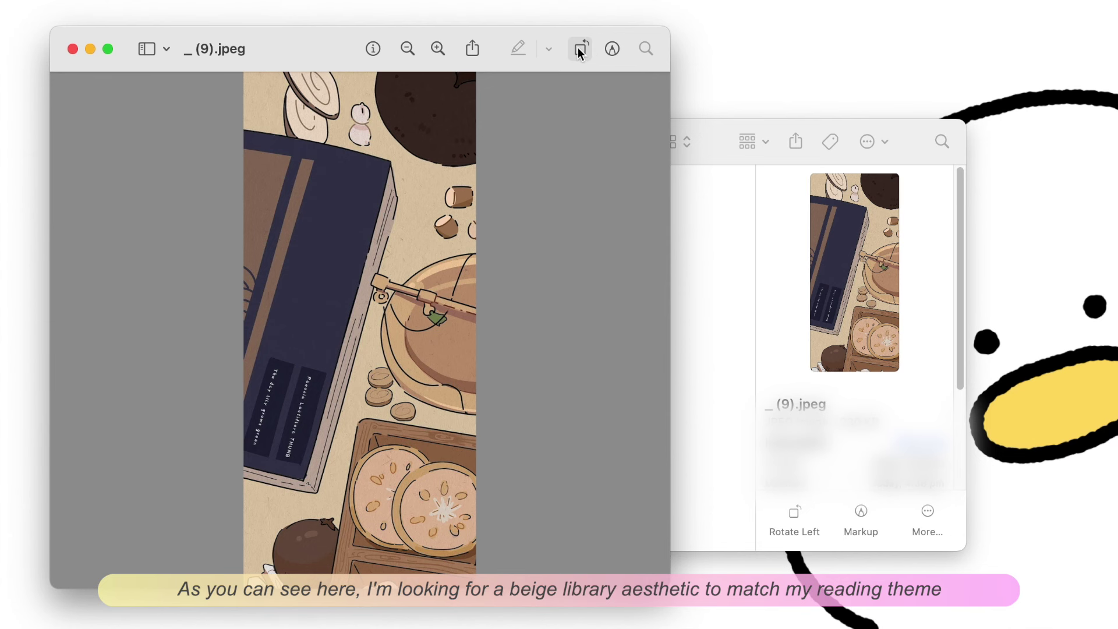
click(580, 50)
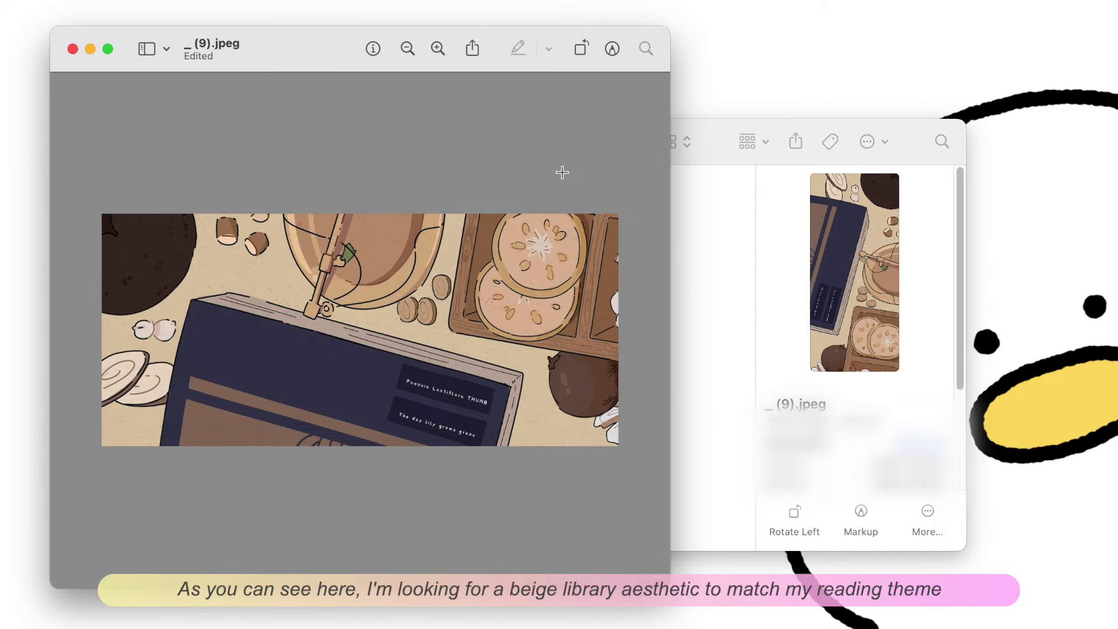
key(super+s)
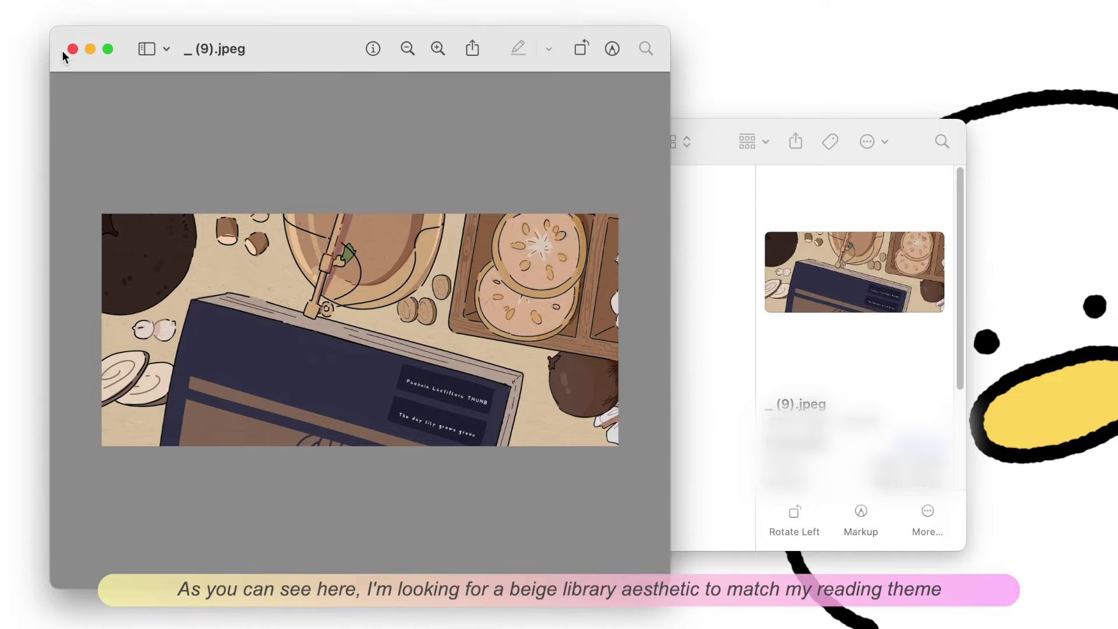
Upload the downloaded beige book illustration as the page cover
click(73, 49)
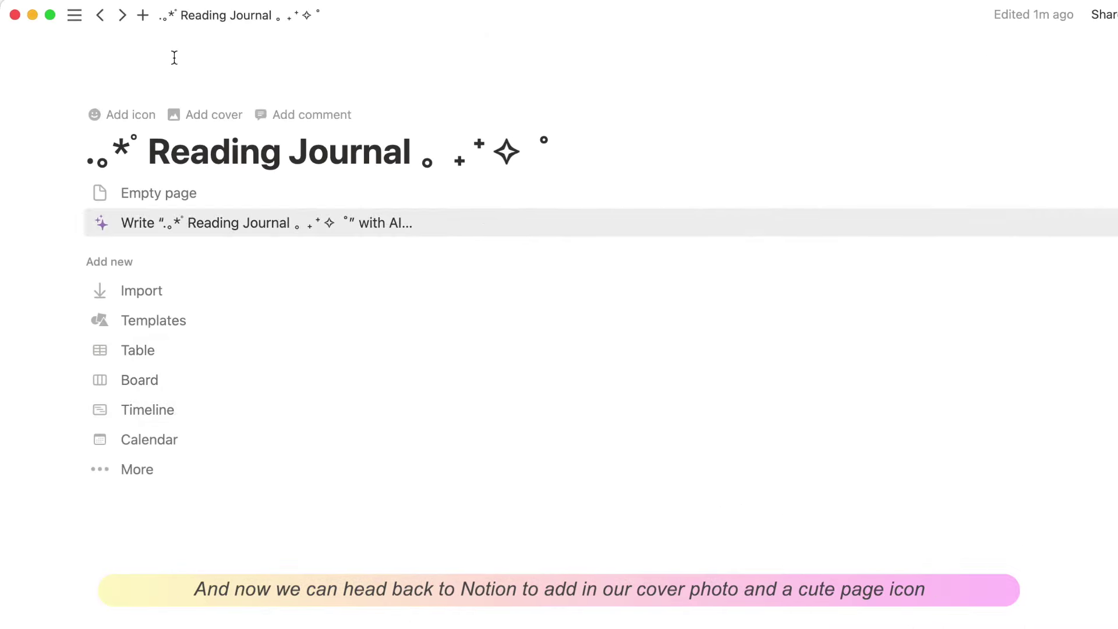
click(224, 115)
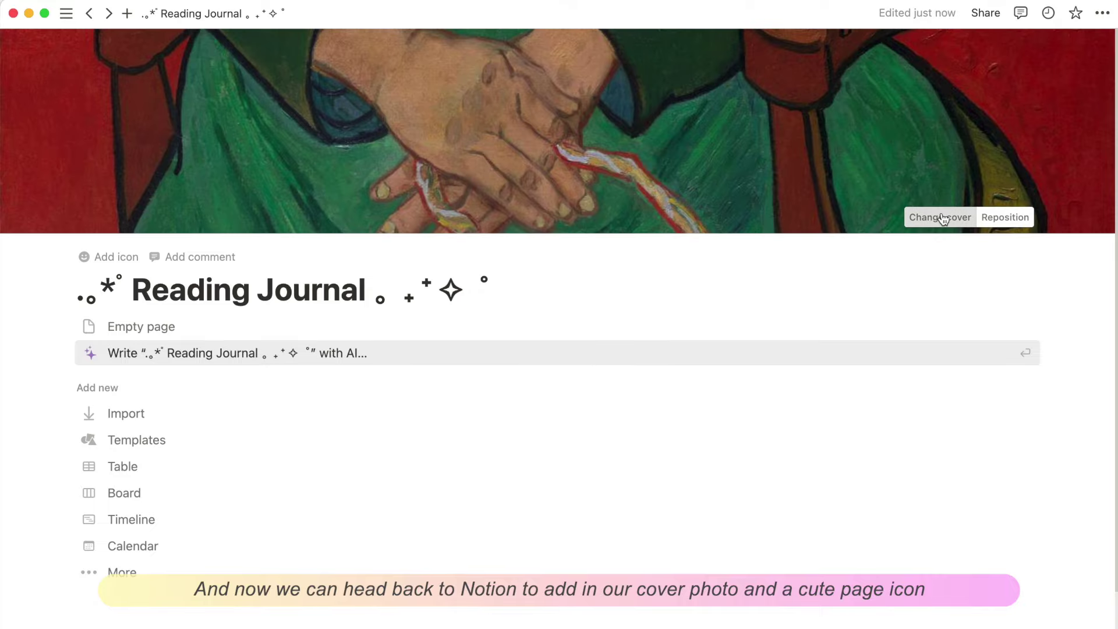
click(943, 218)
click(780, 252)
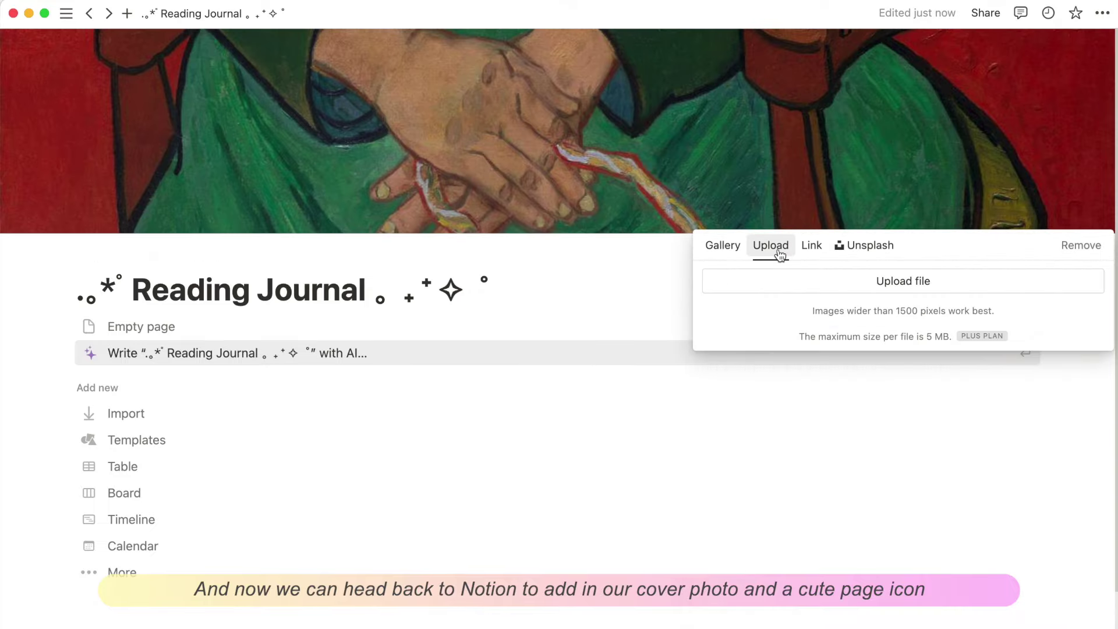
click(805, 291)
double_click(408, 262)
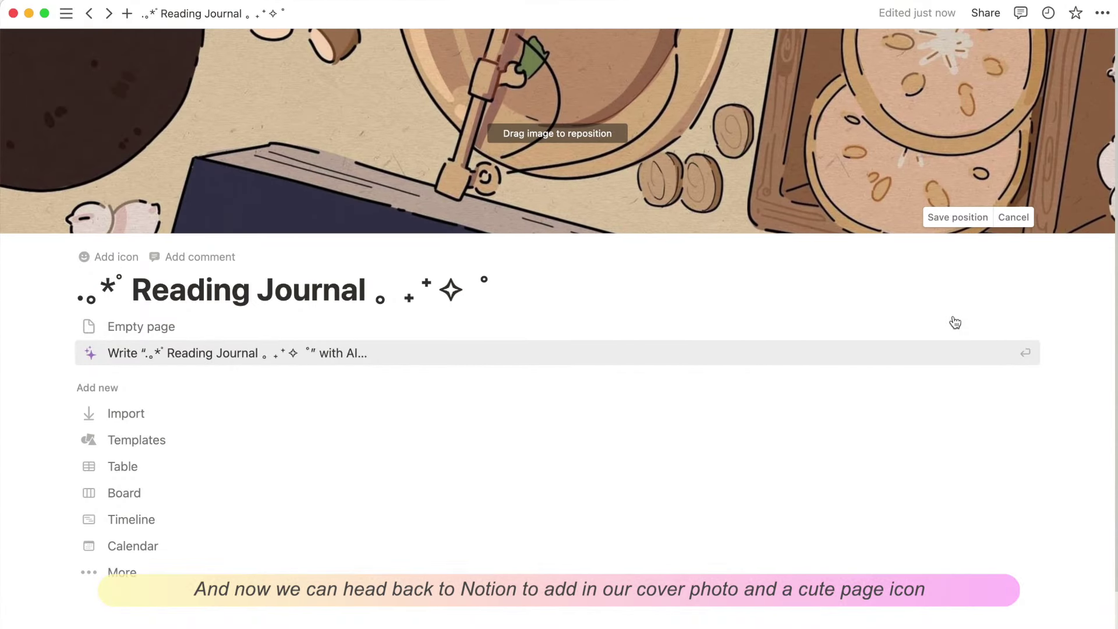
click(982, 227)
Upload the reading-girl drawing as the page's custom icon
click(117, 257)
click(108, 233)
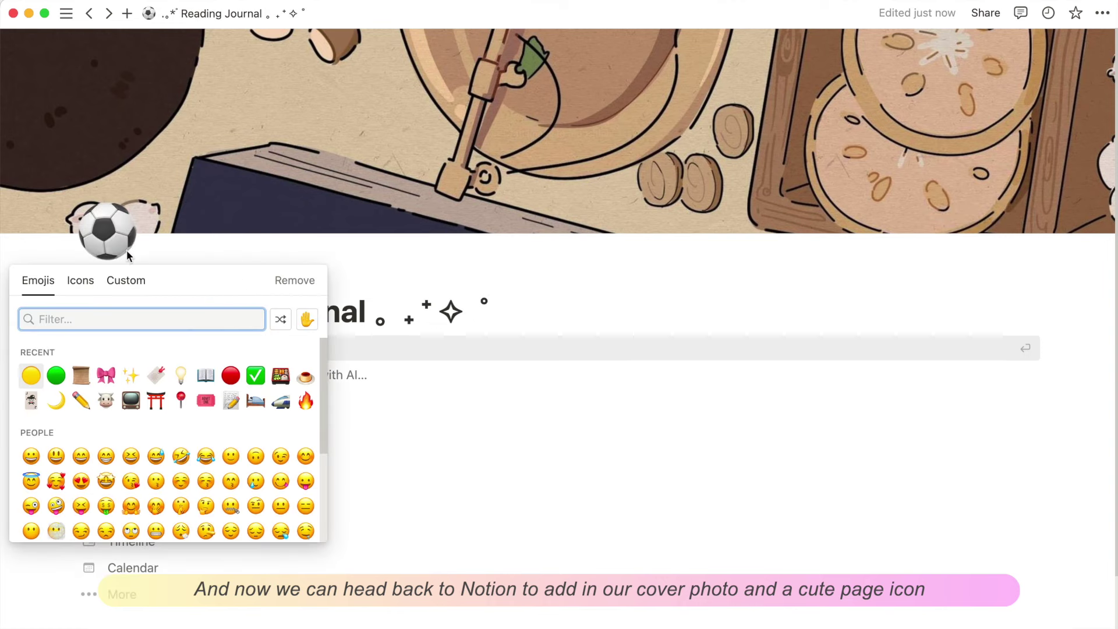
click(126, 280)
click(152, 359)
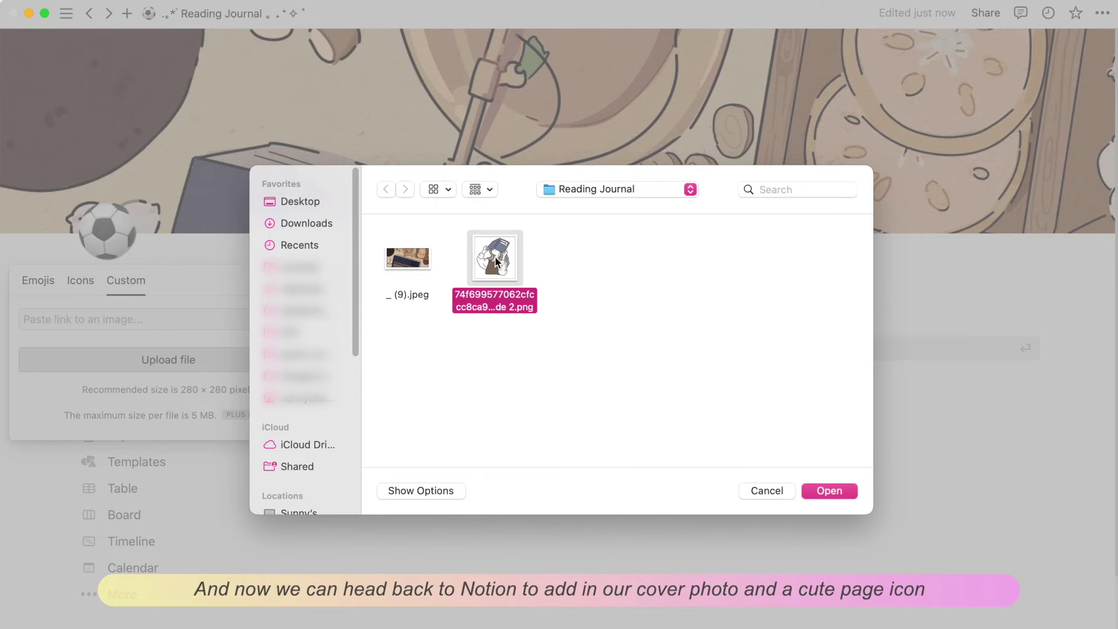
double_click(508, 256)
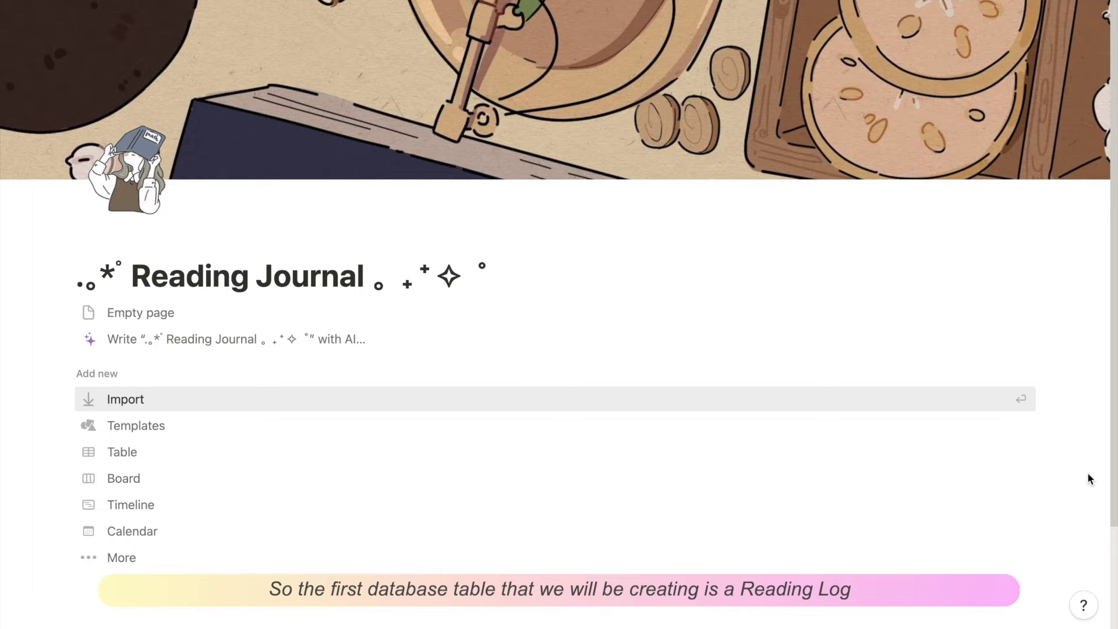
Insert a full-page database via /page and name it Reading Log
key(Escape)
text(/pag)
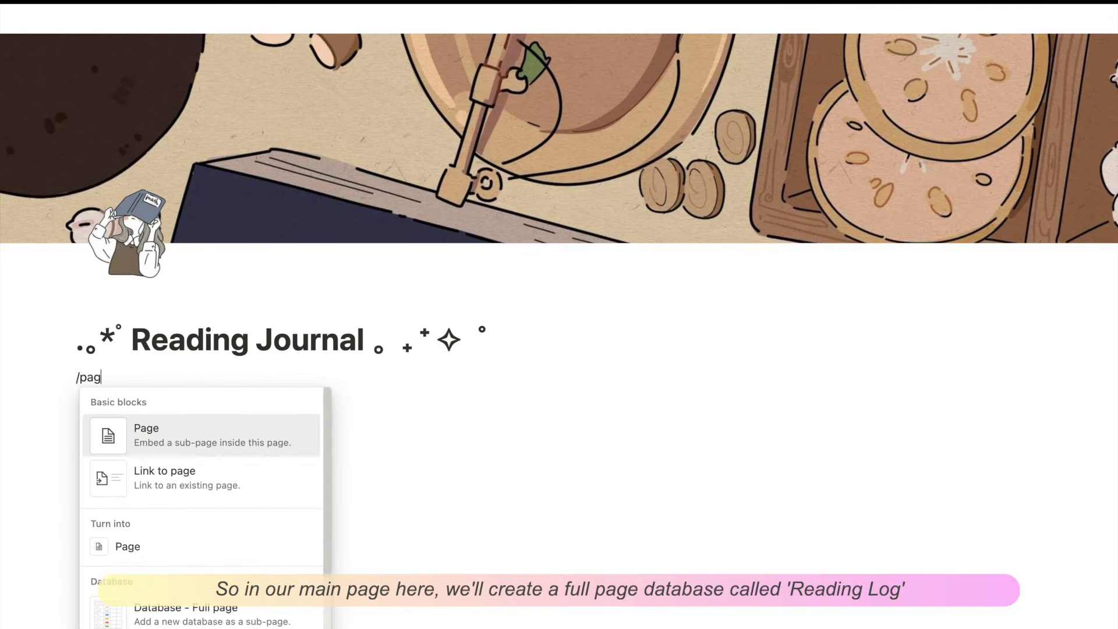
text(e)
scroll(233, 498, down, 2)
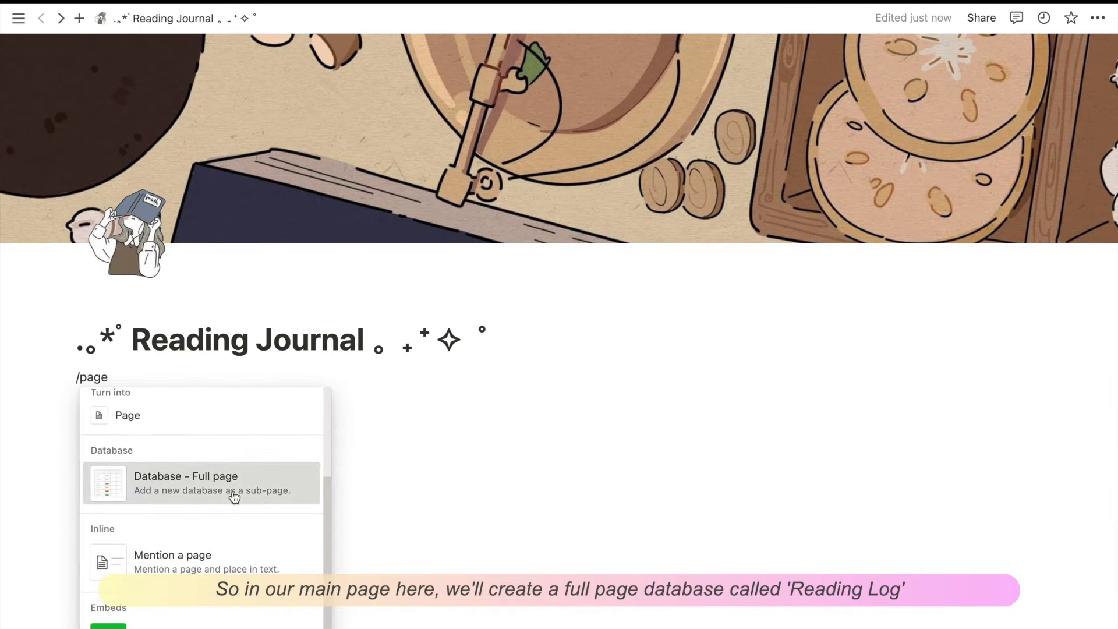
click(223, 493)
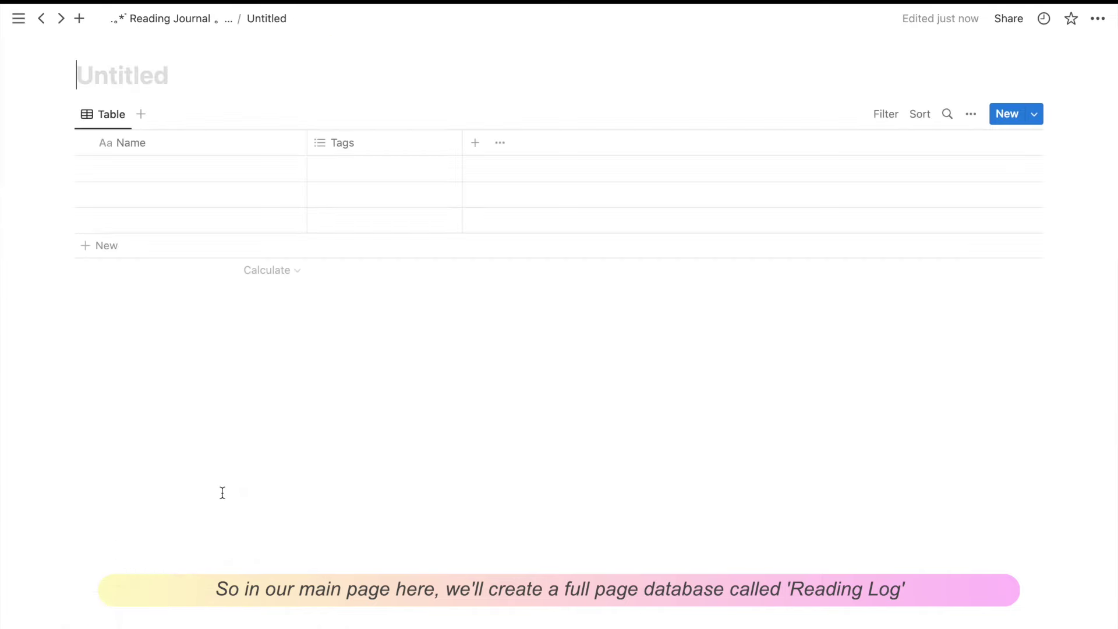
click(173, 76)
text(Reading Log)
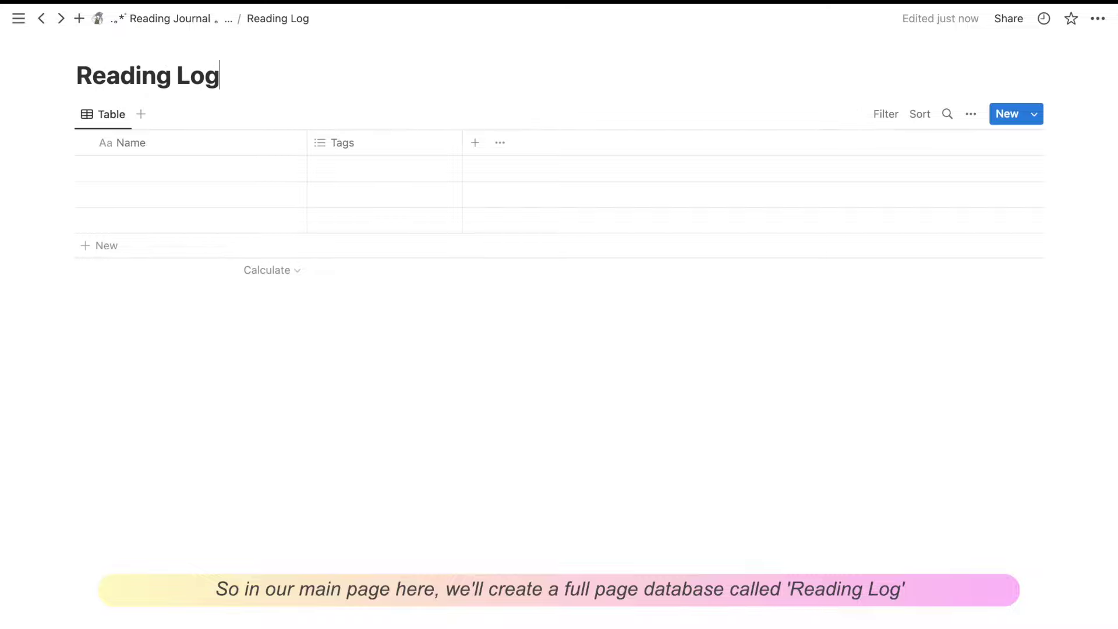
Rename the Name column to Title and choose to delete the Tags column
click(222, 147)
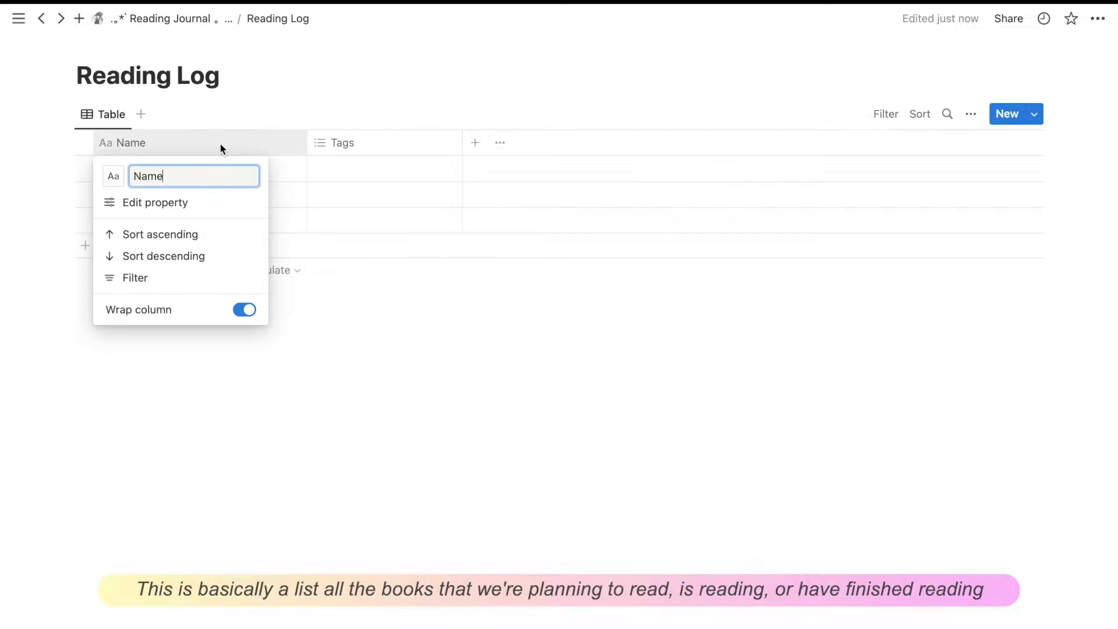
key(BackSpace)
key(BackSpace)
key(BackSpace)
key(BackSpace)
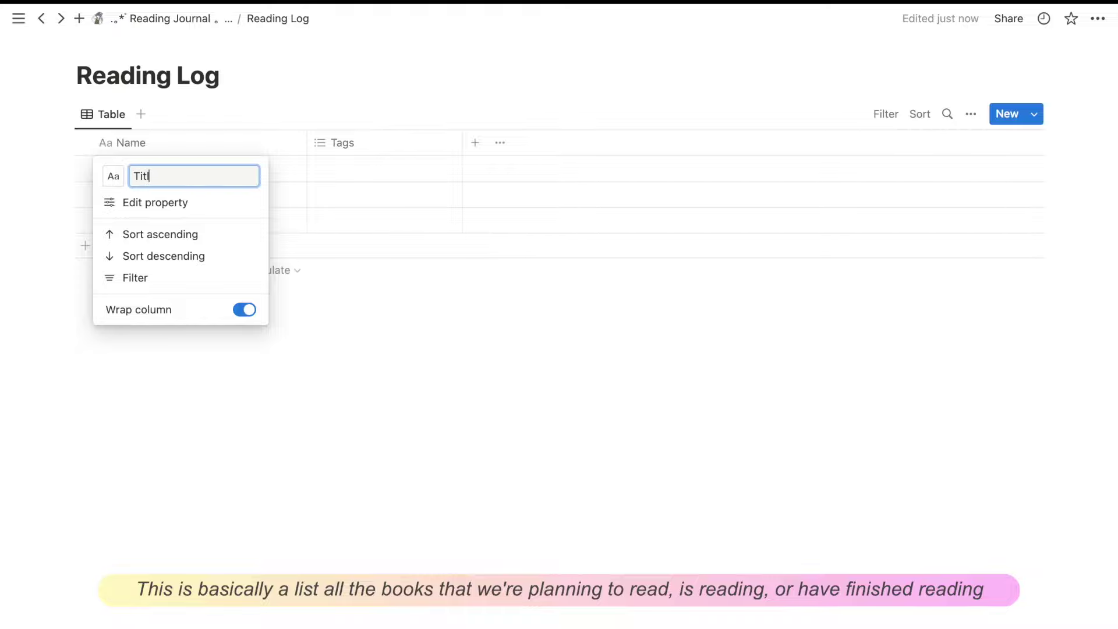
click(352, 139)
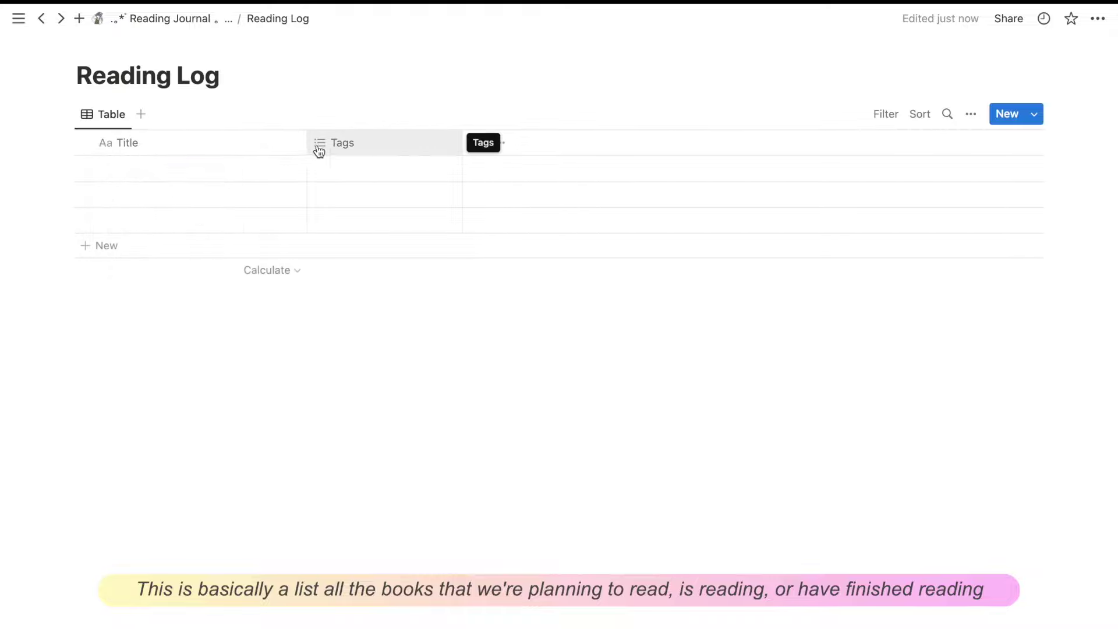
click(331, 143)
click(369, 354)
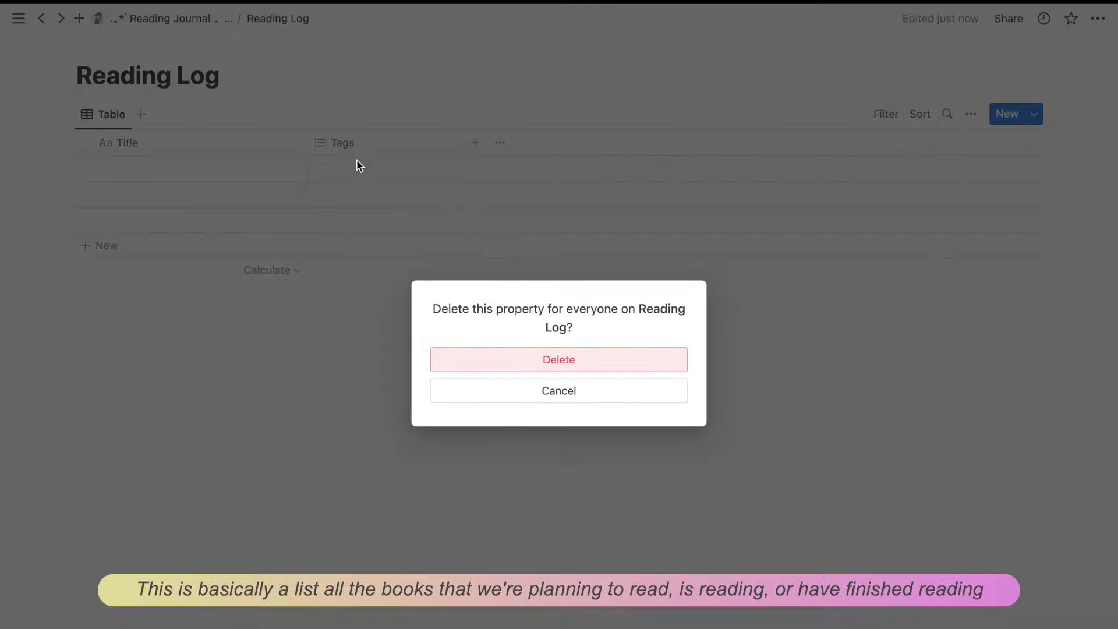
Confirm deleting Tags, then add Start Date and End Date date columns
click(512, 363)
click(324, 148)
text(Date)
key(Return)
text(Start Date)
click(893, 307)
click(516, 142)
text(End Date)
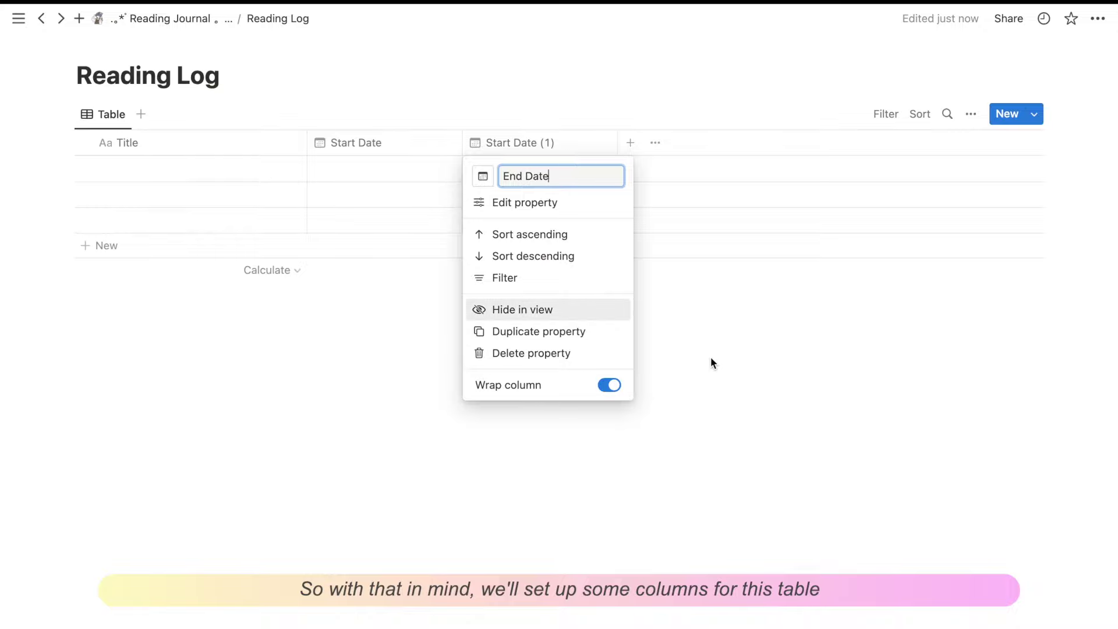
click(713, 360)
Add a Status column and rename its Done option to Finished
click(630, 146)
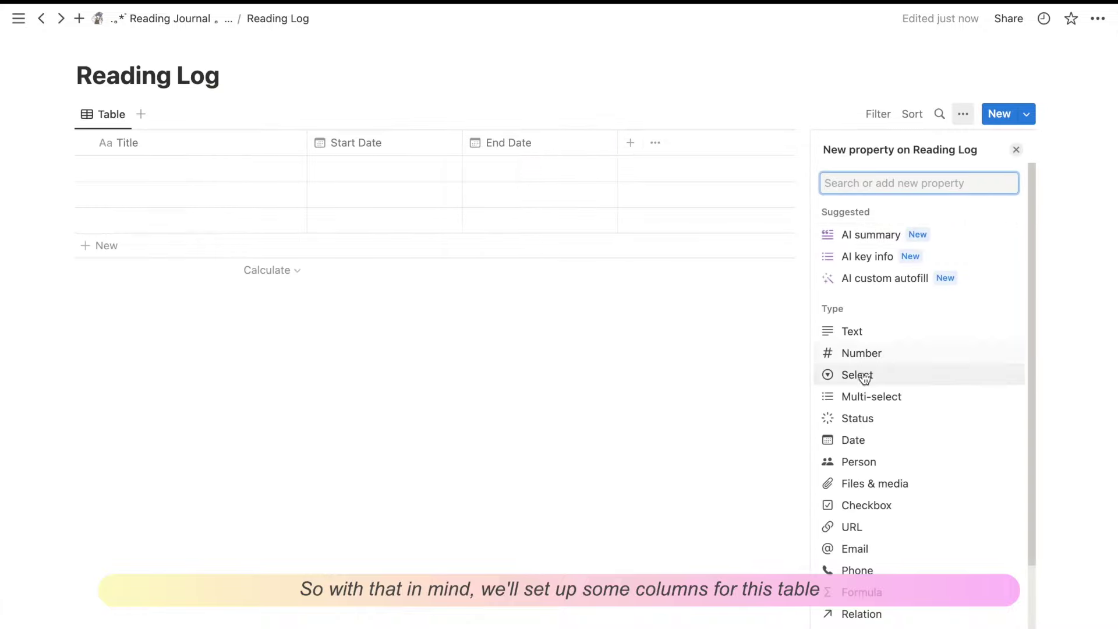
click(863, 419)
click(880, 408)
text(Finished)
key(Return)
Colour the In progress status yellow and Finished orange
click(853, 346)
click(928, 569)
click(824, 389)
click(872, 403)
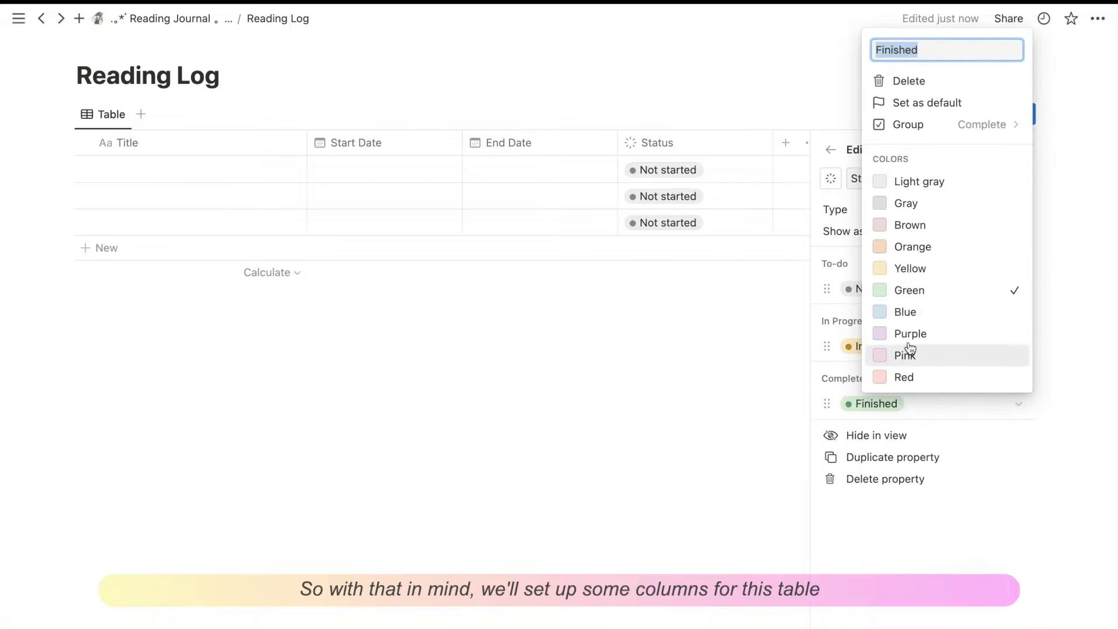
click(912, 247)
click(714, 323)
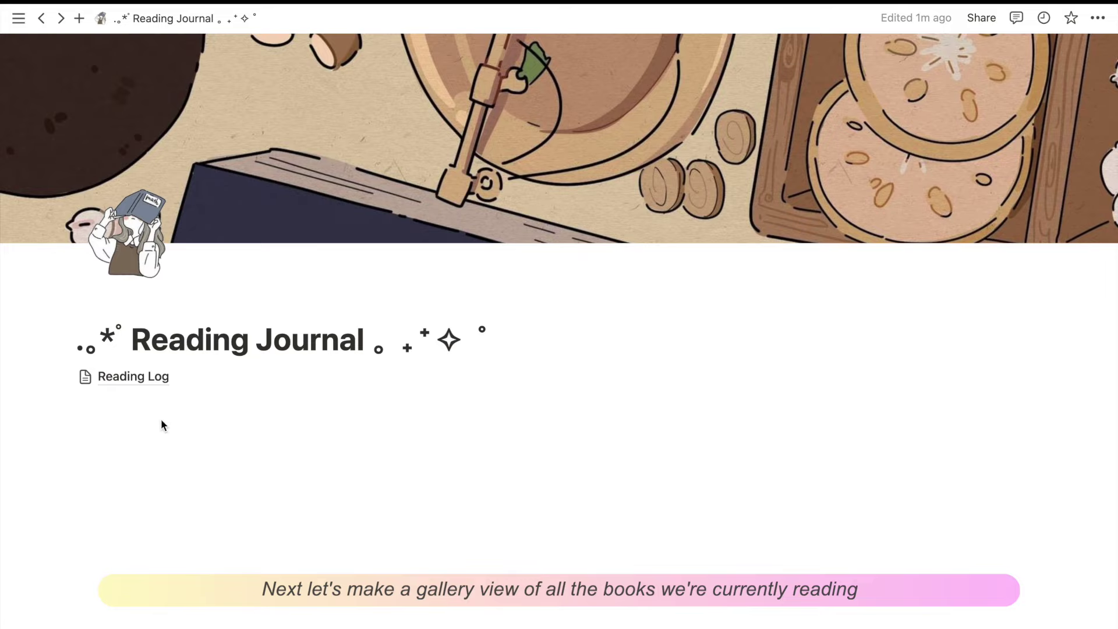
Add the entry 'Letters from a Stoic' with start date April 4, 2023
click(150, 377)
click(175, 165)
text(Letters from a)
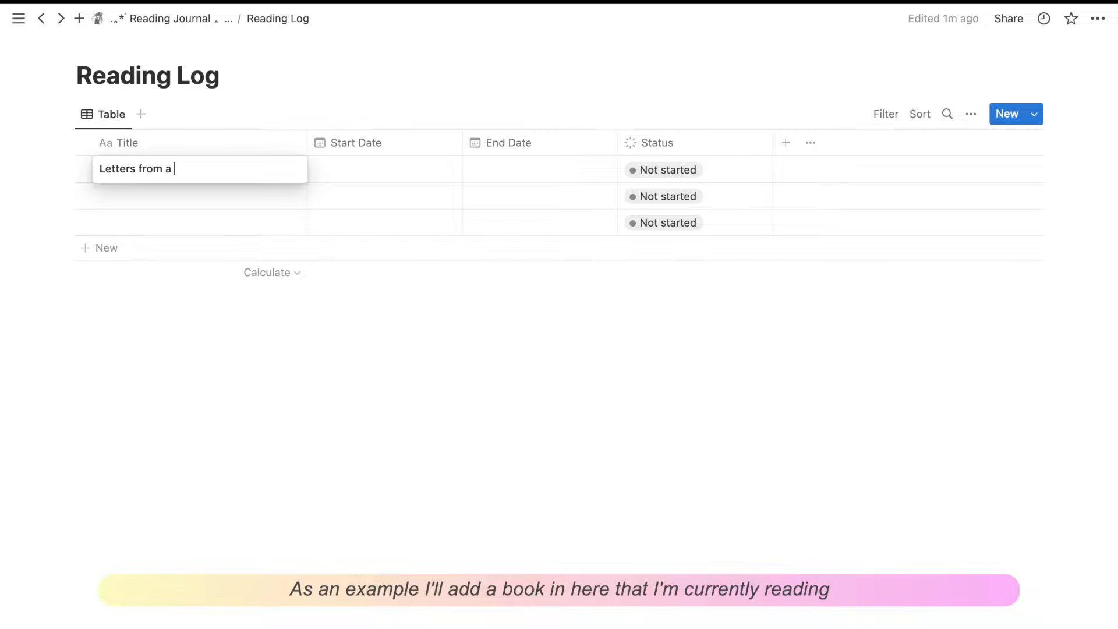
text( Stoic)
click(322, 177)
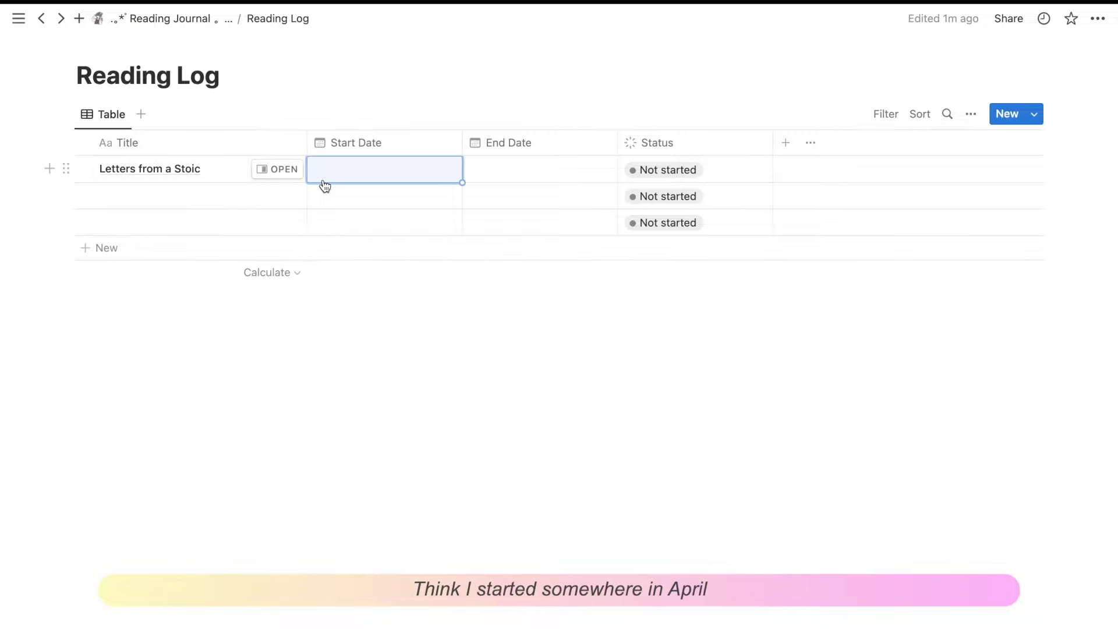
click(464, 233)
click(464, 233)
click(464, 233)
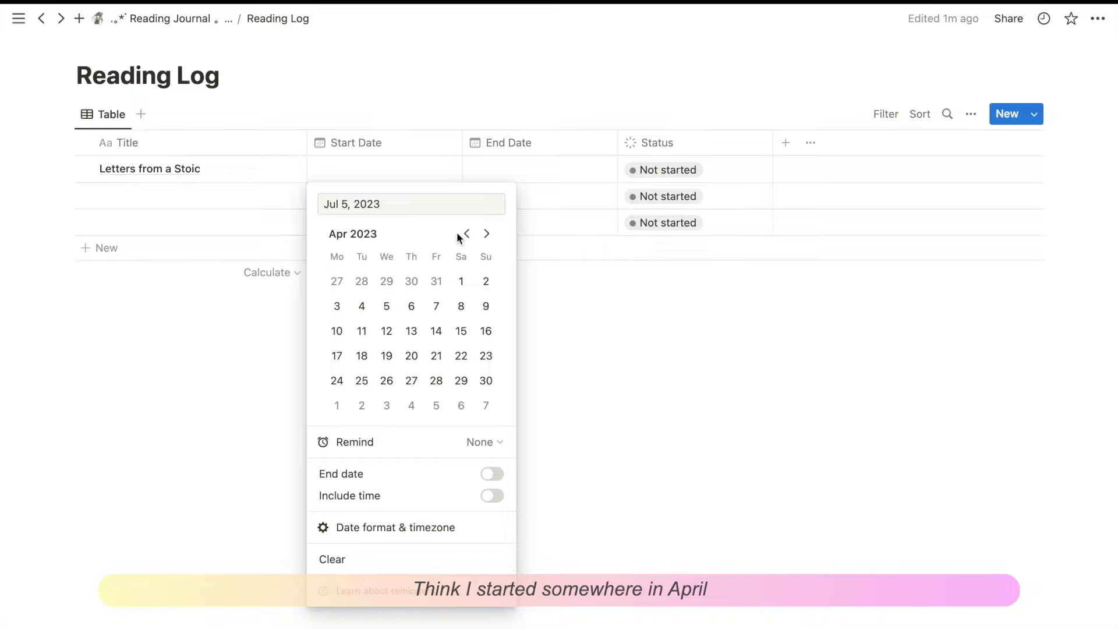
click(362, 306)
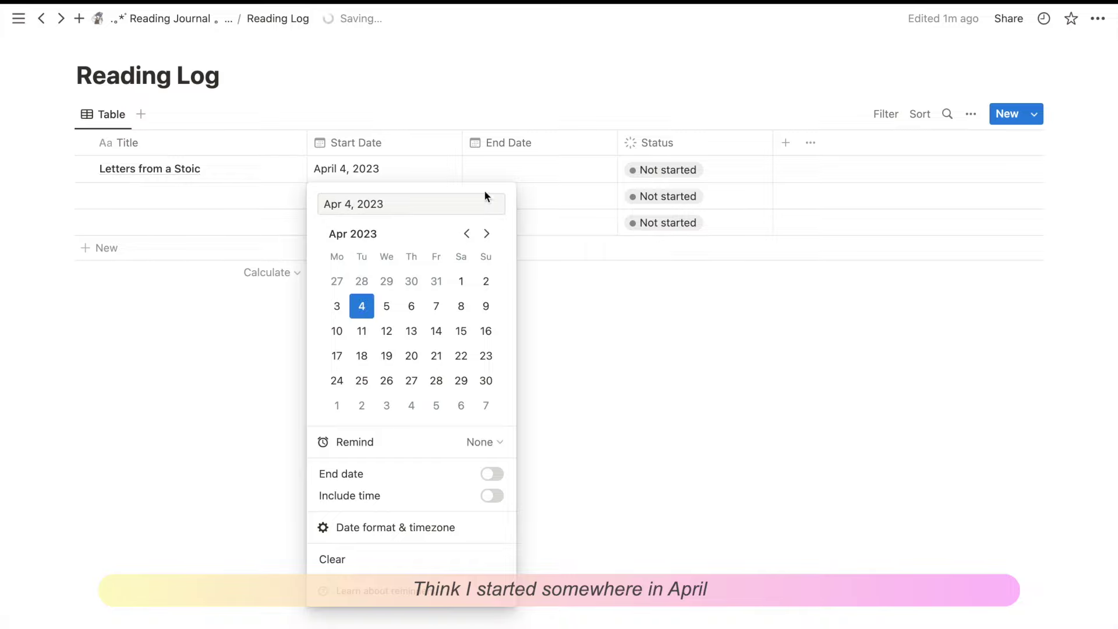
key(Escape)
click(645, 169)
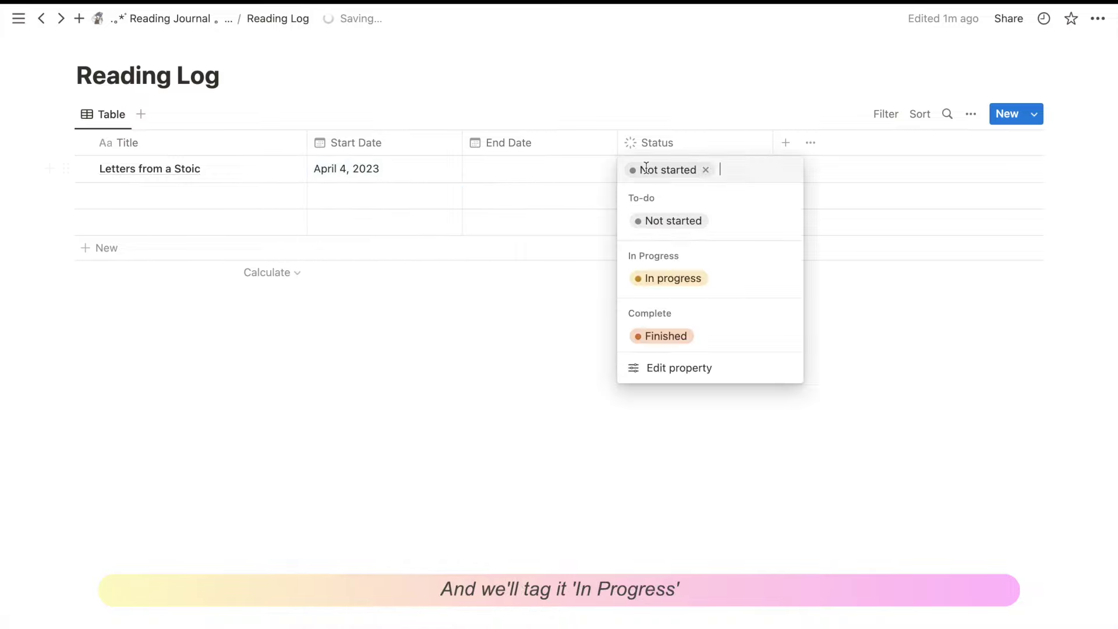
Mark Letters from a Stoic In progress and add a Currently Reading gallery view
click(670, 291)
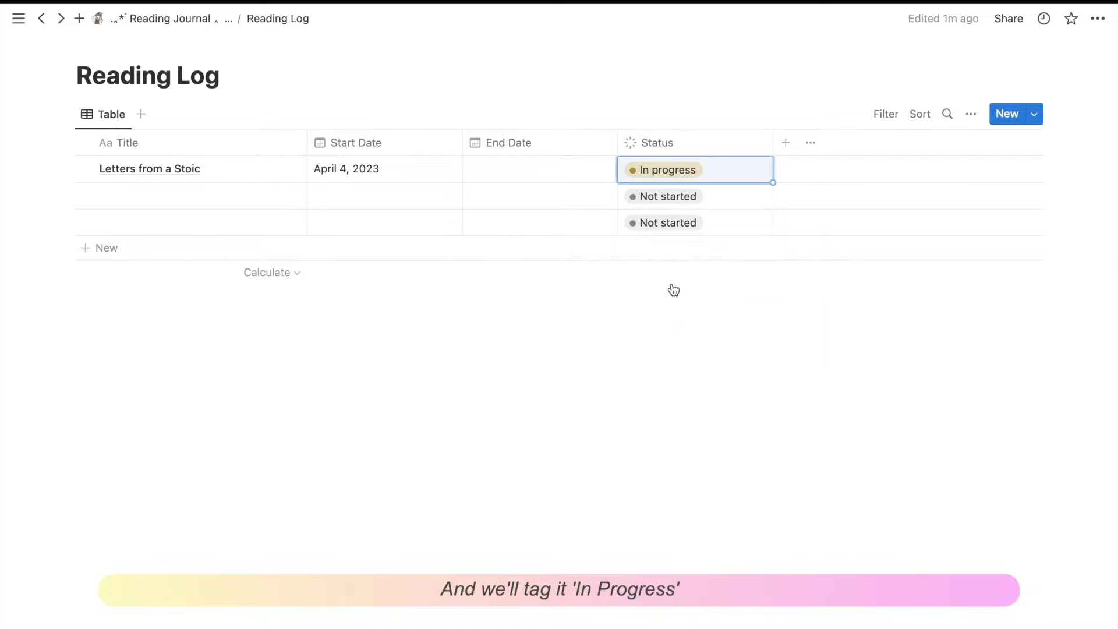
click(143, 121)
click(996, 277)
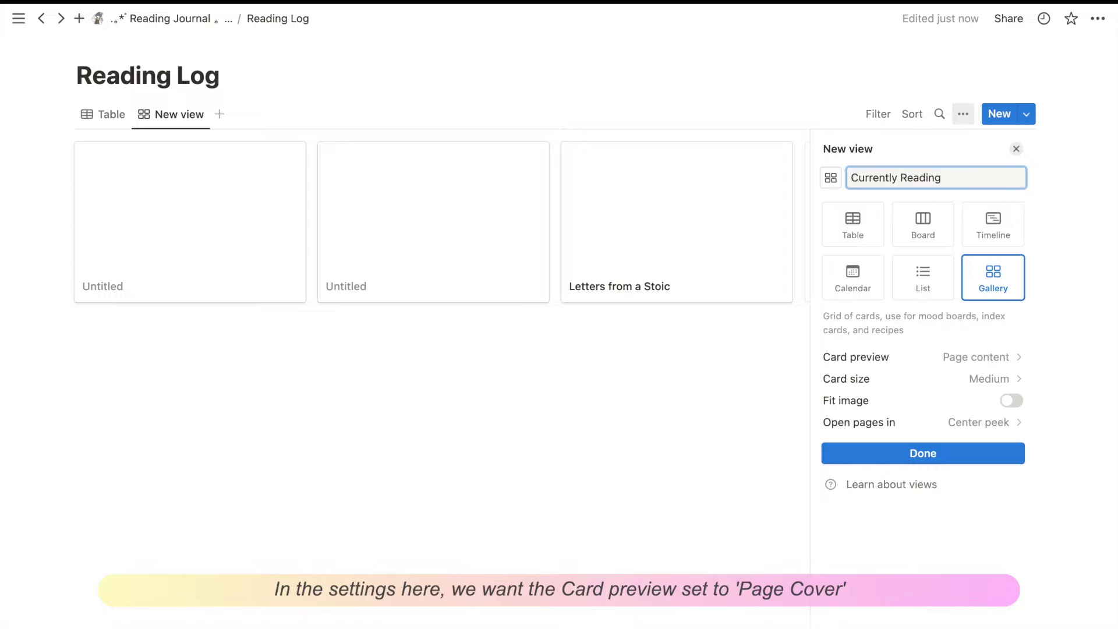
Set the gallery's card preview to Page cover, side peek opening, and Fit image on
click(988, 363)
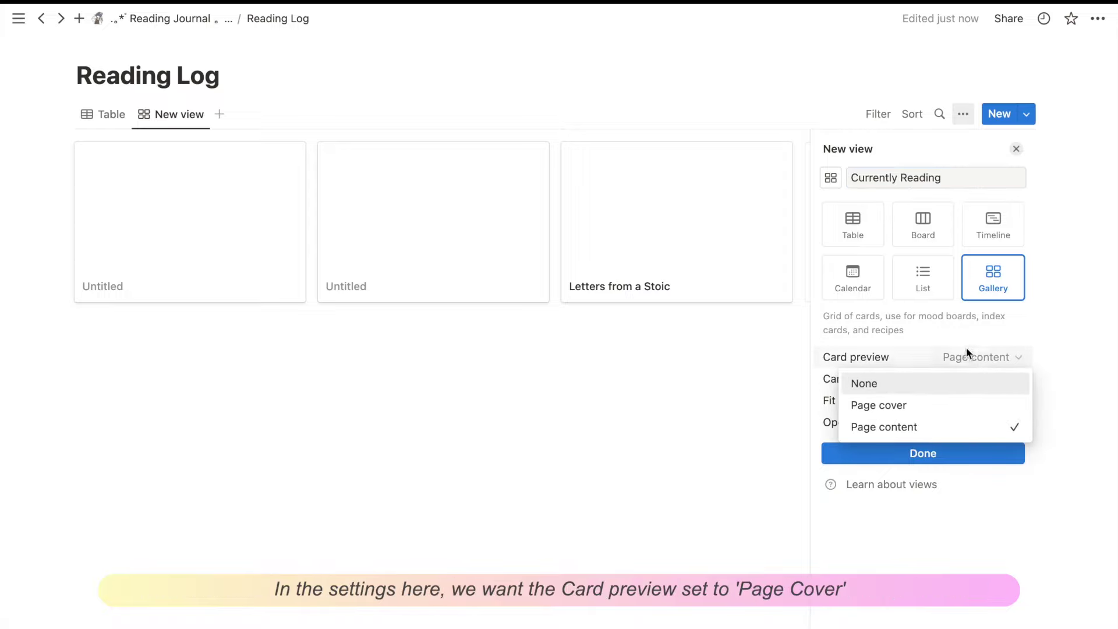
click(981, 411)
click(1006, 422)
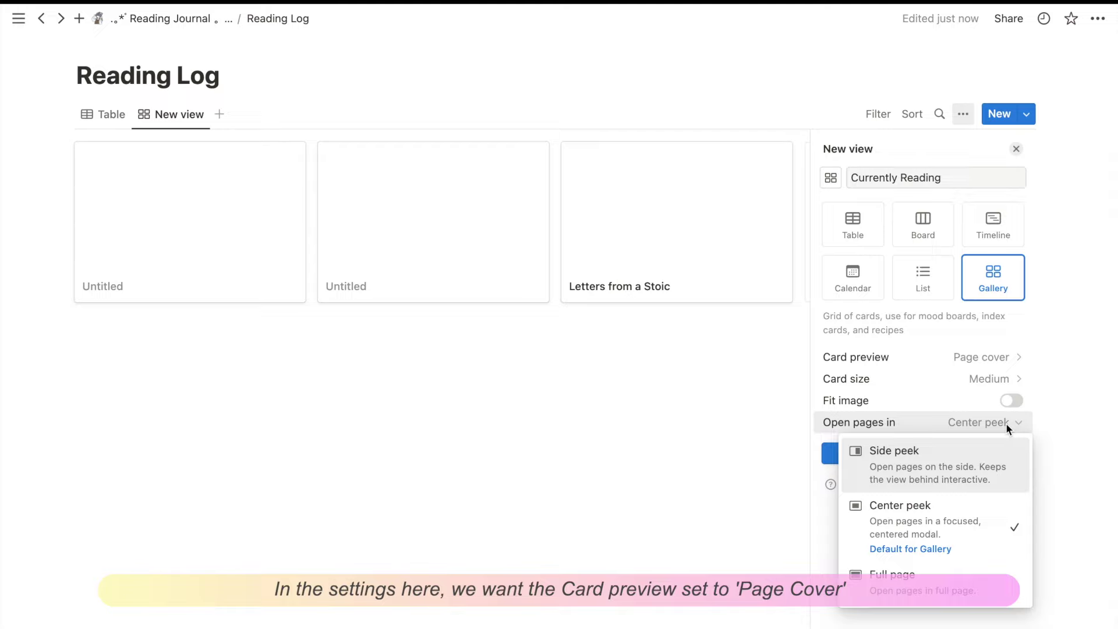
click(994, 475)
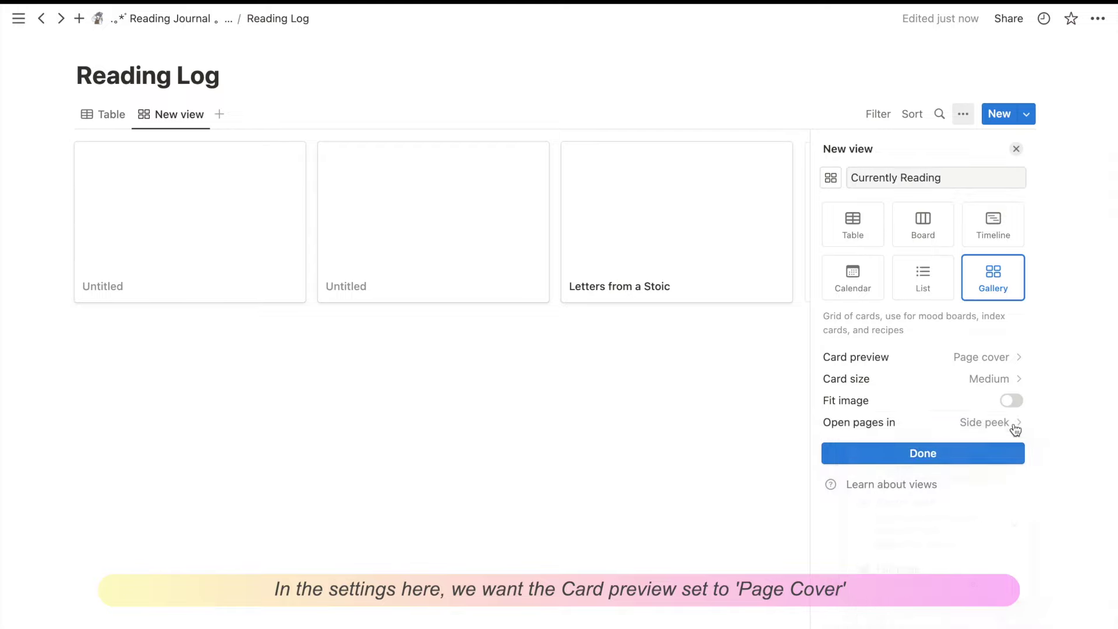
click(1011, 401)
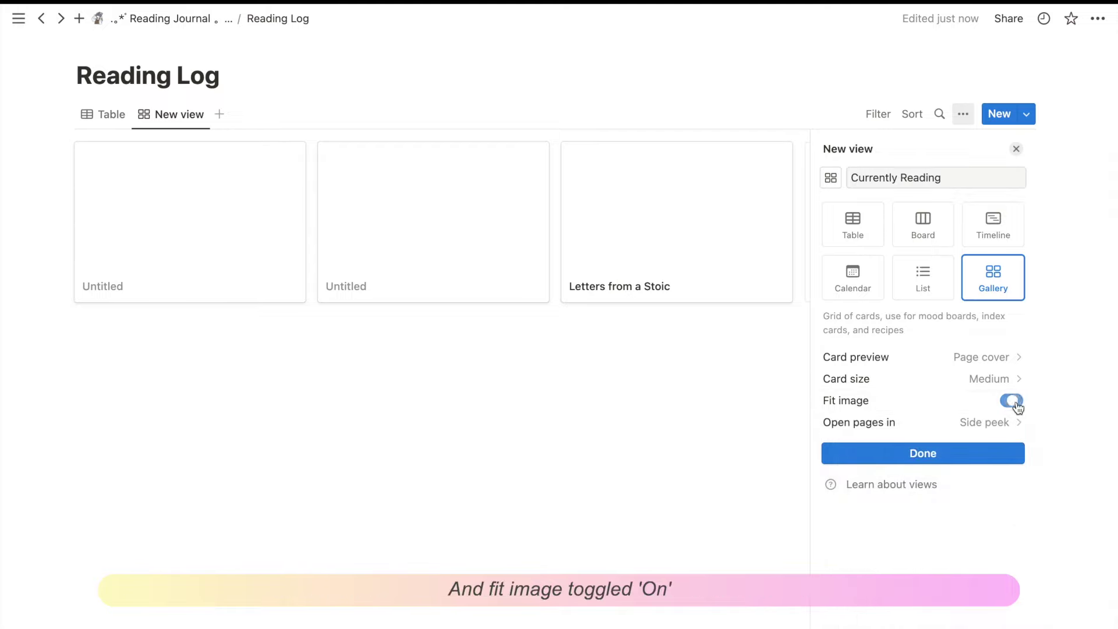
click(989, 460)
Upload the book picture as the cover of the Letters from a Stoic page
click(519, 355)
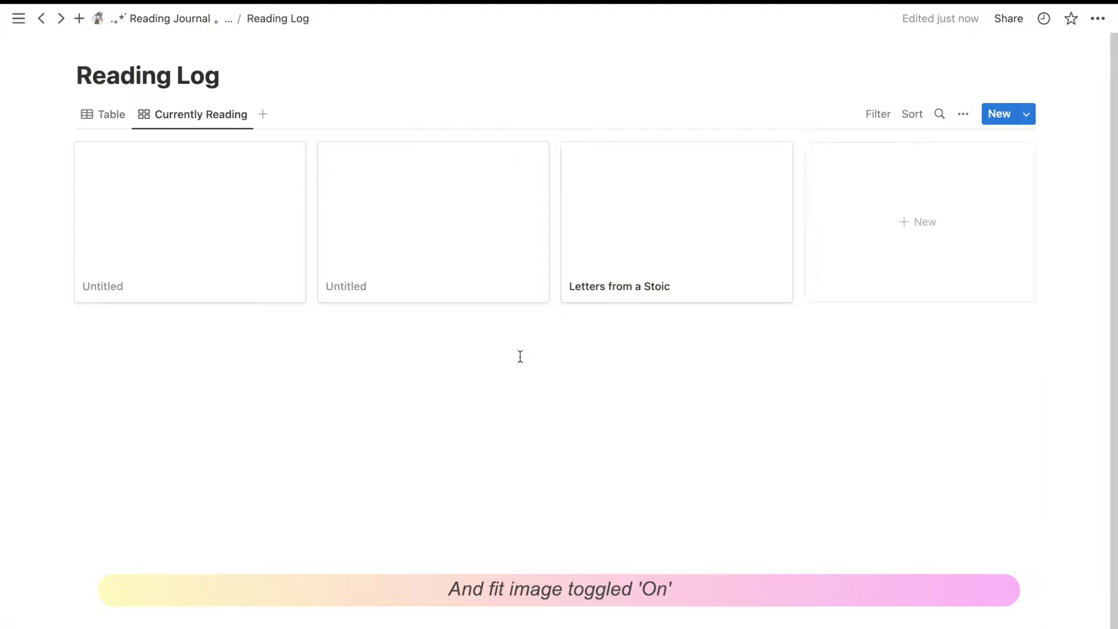
click(687, 241)
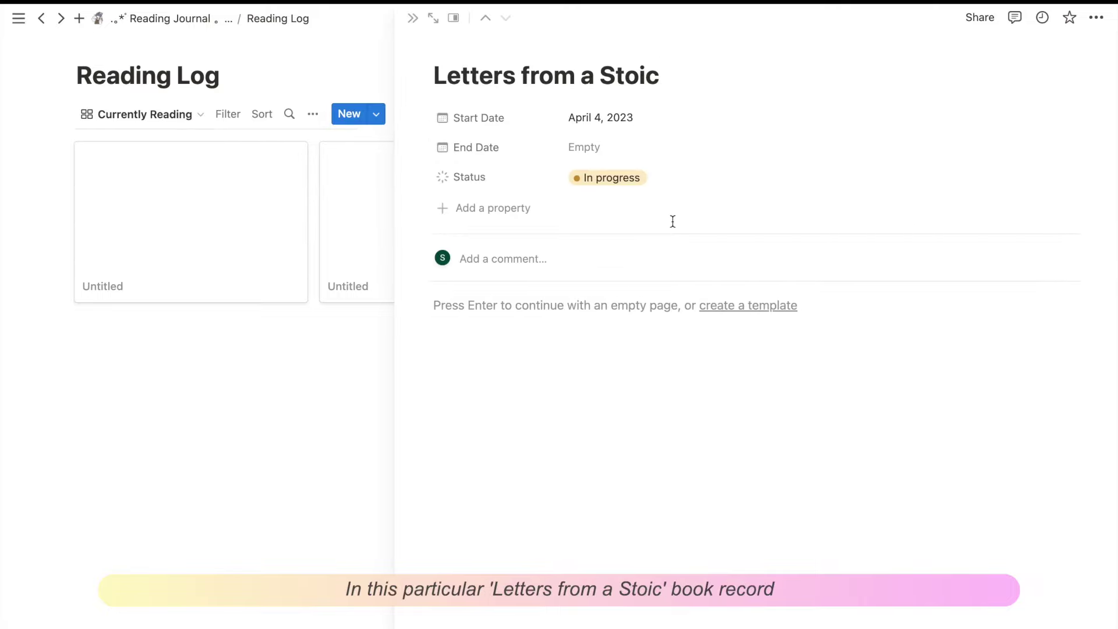
click(552, 52)
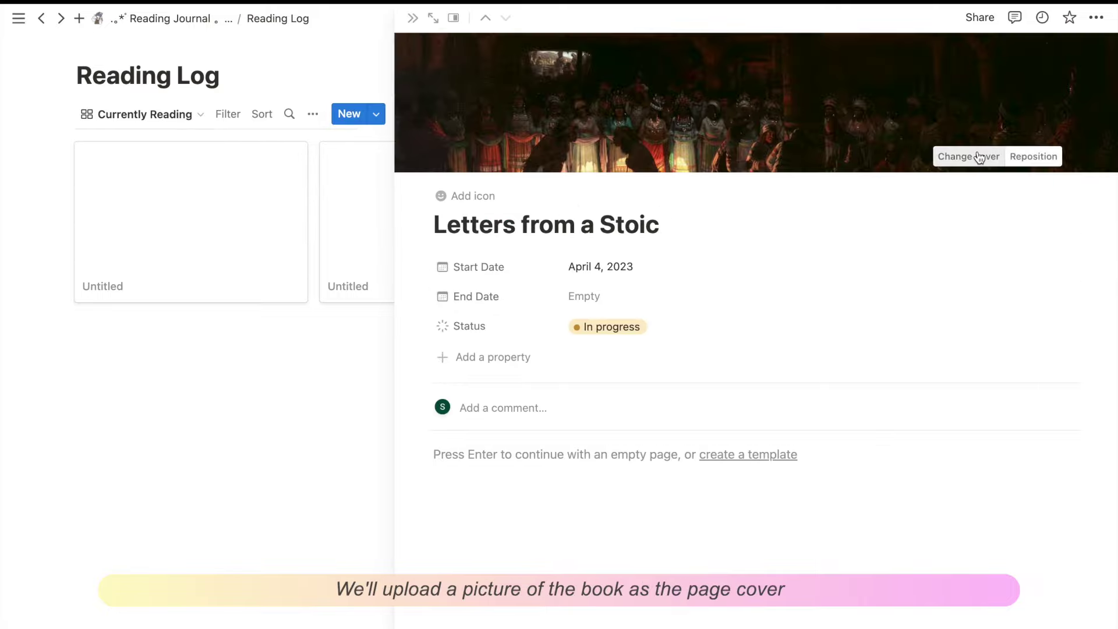
click(979, 157)
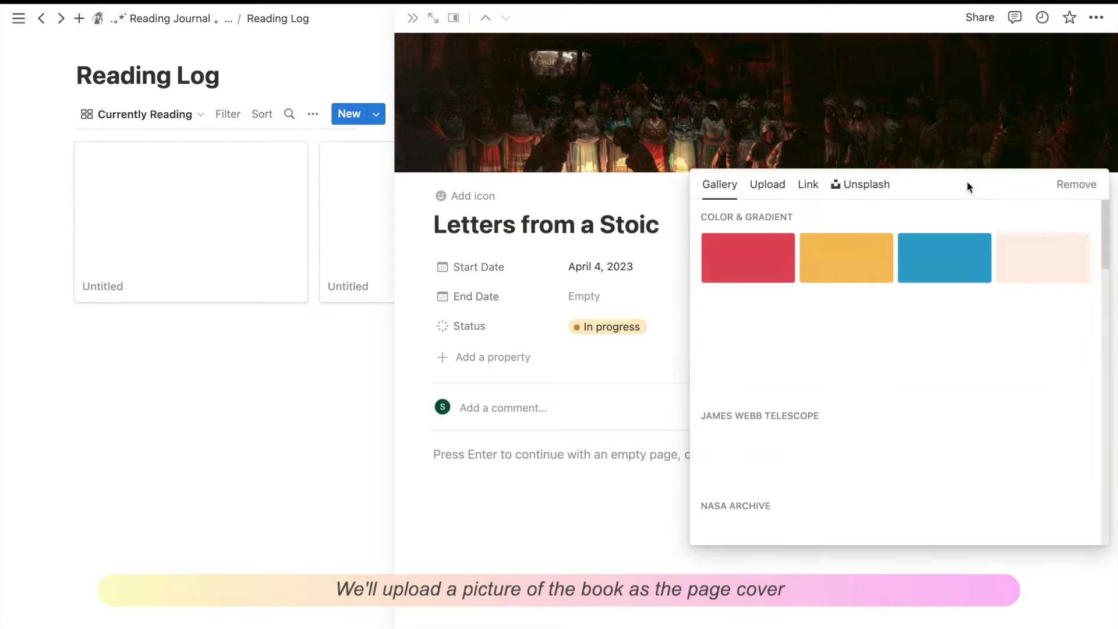
click(782, 197)
click(833, 222)
click(497, 288)
double_click(496, 288)
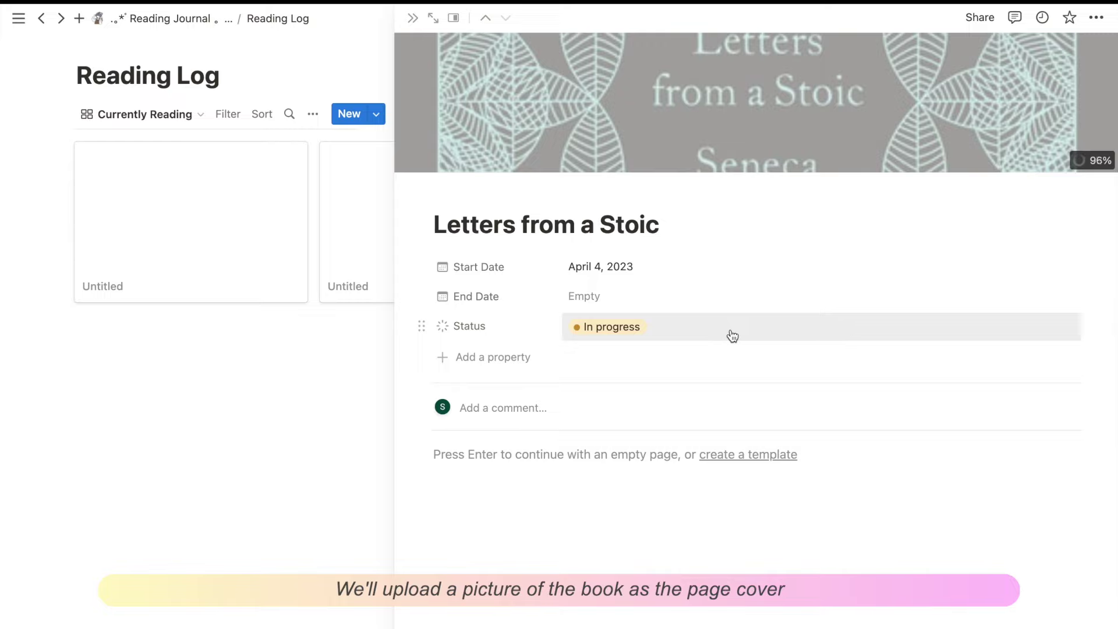
click(412, 18)
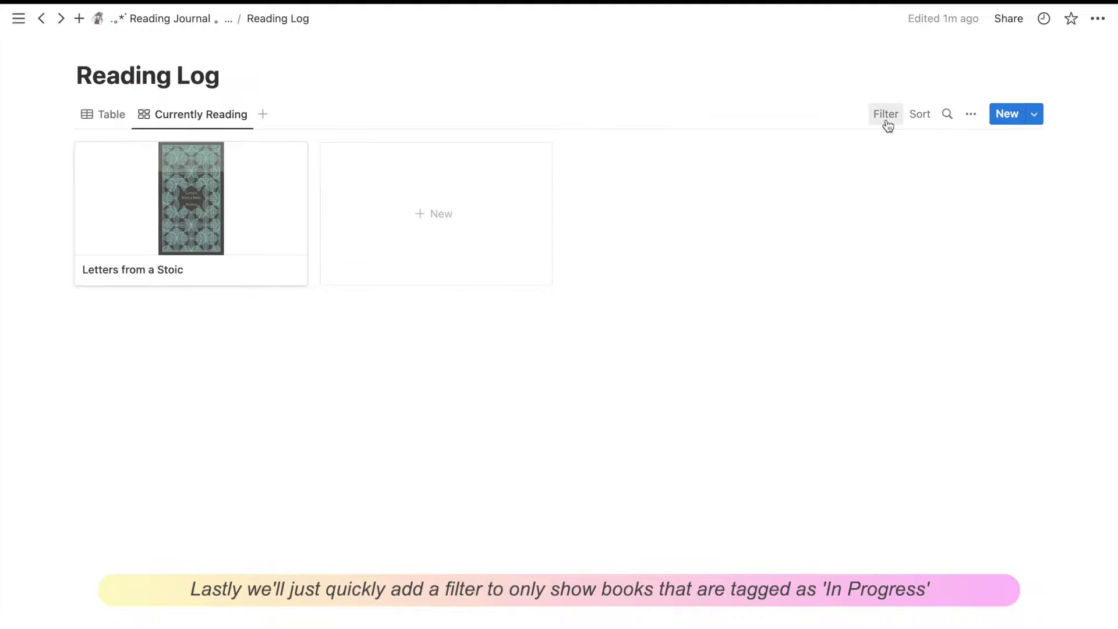
Filter the Currently Reading gallery to Status: In progress
click(885, 117)
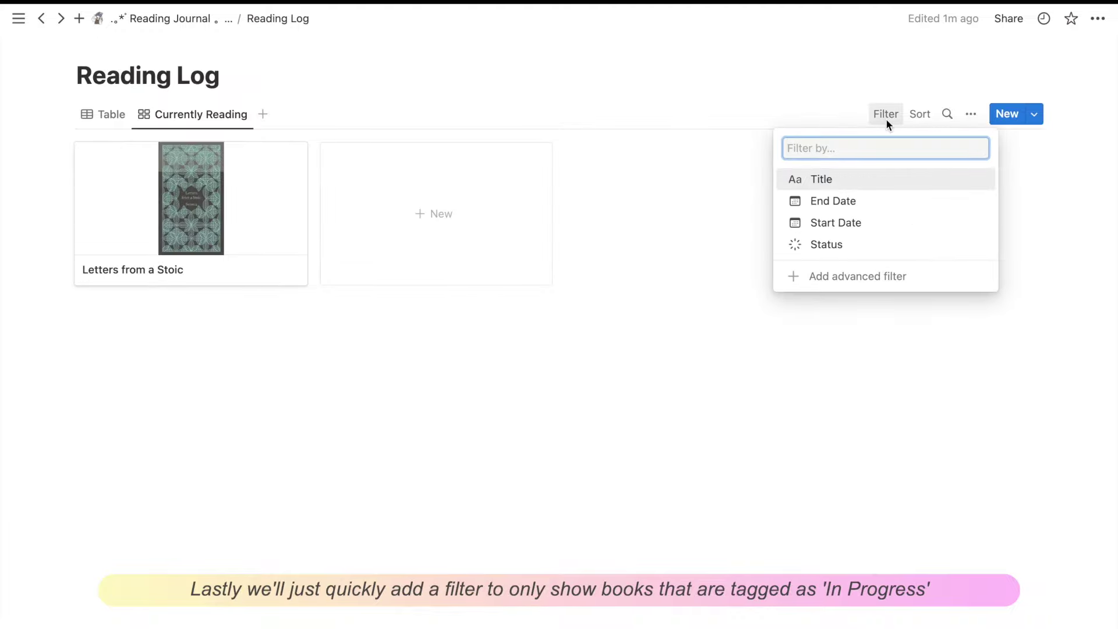
click(845, 245)
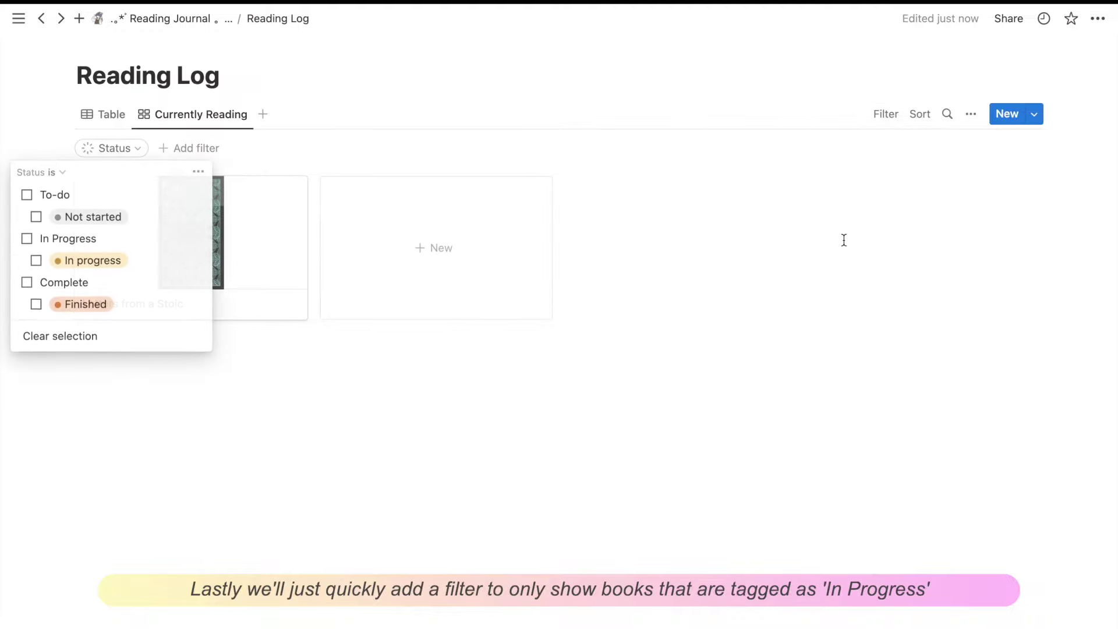
click(36, 260)
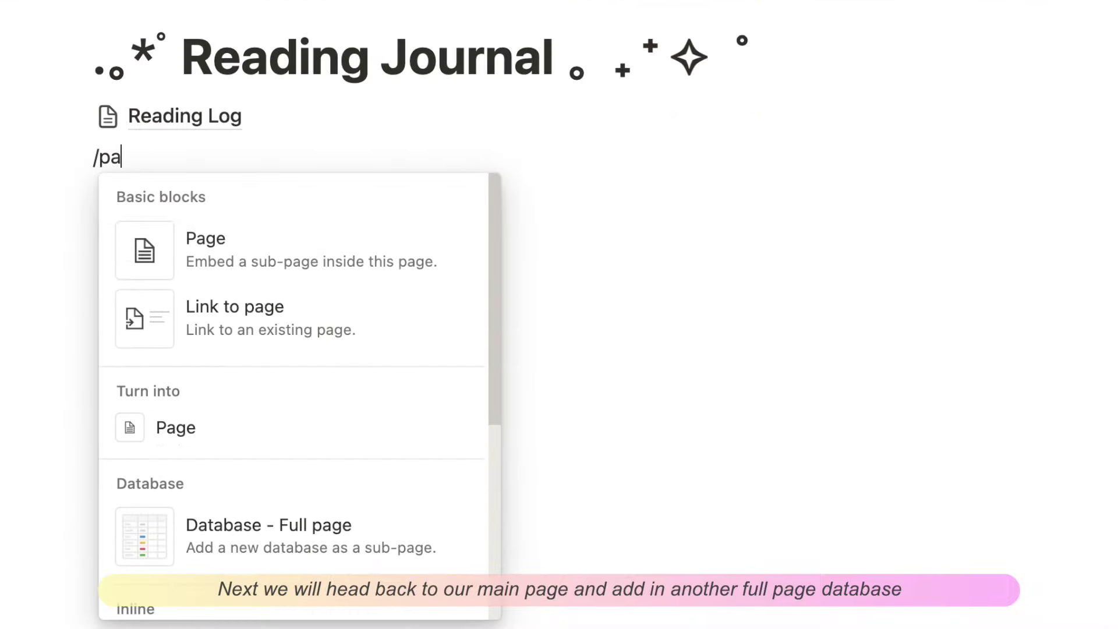
Create a full-page Reading Goal Tracker database, rename Name to Goal Title and delete Tags
click(317, 526)
text(Reading Goal T)
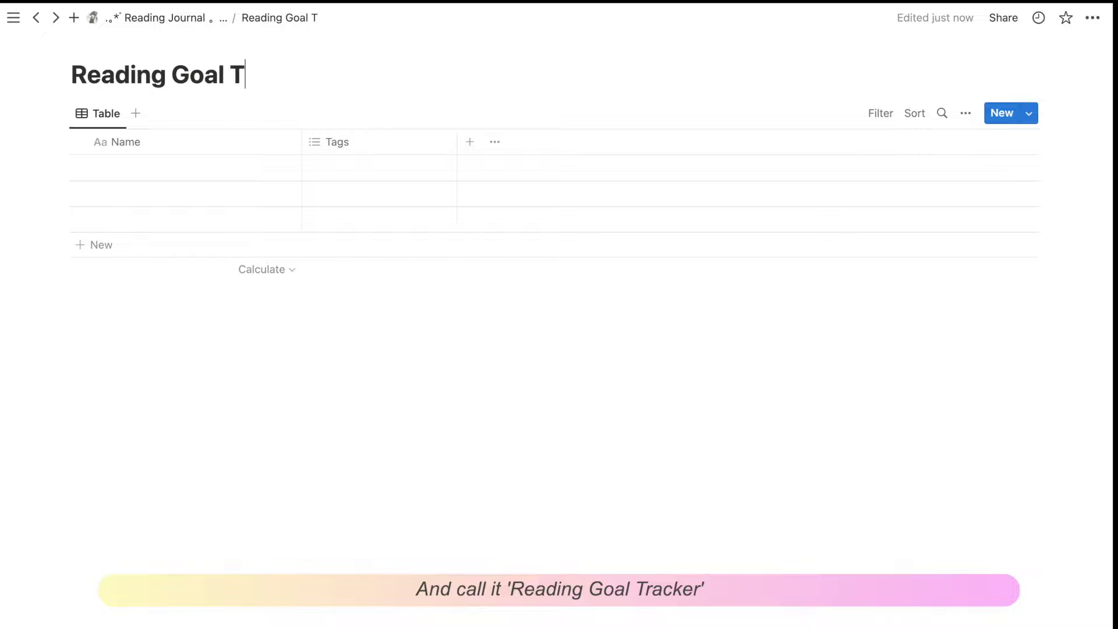
text(racker)
click(162, 152)
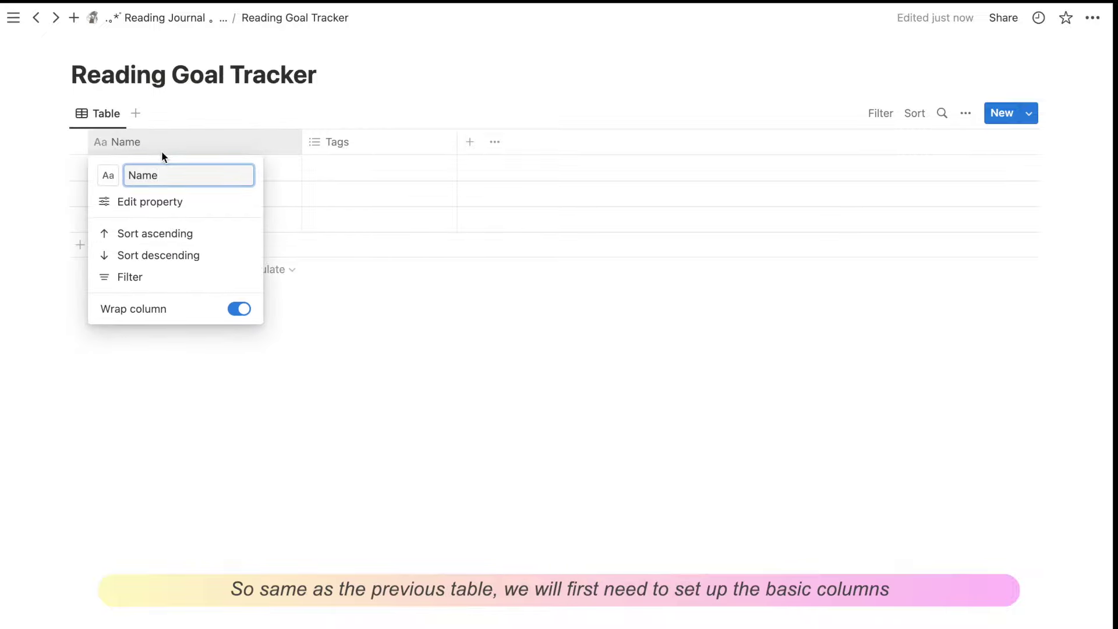
key(ctrl+a)
text(Goal)
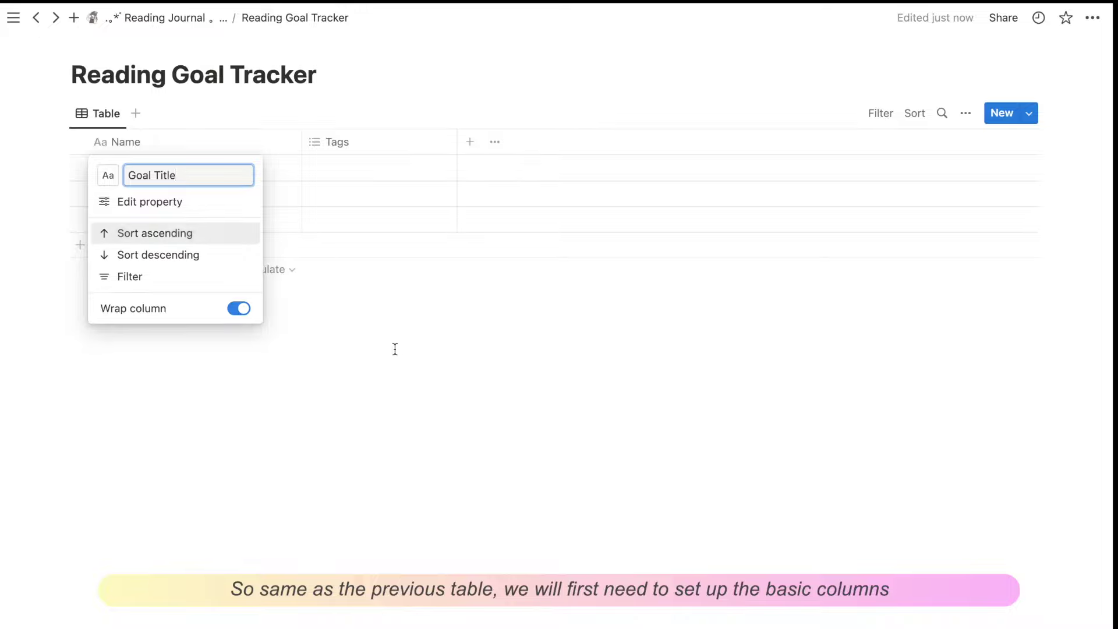
click(326, 141)
click(371, 352)
click(554, 360)
Add a Description text column and a Goal number column to the tracker
click(314, 142)
click(846, 329)
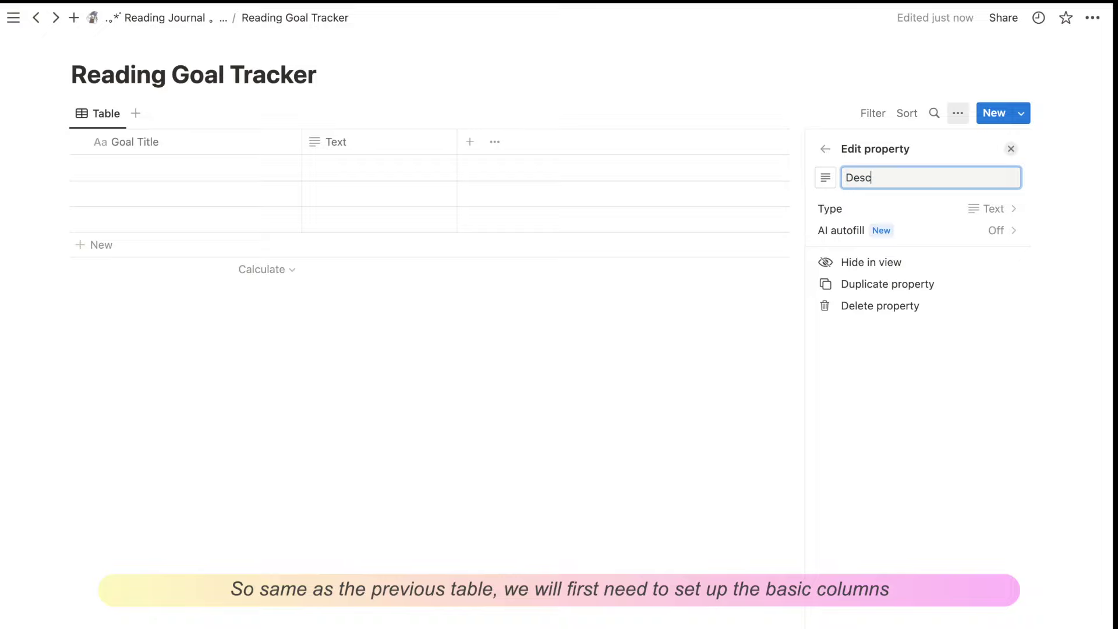
click(470, 143)
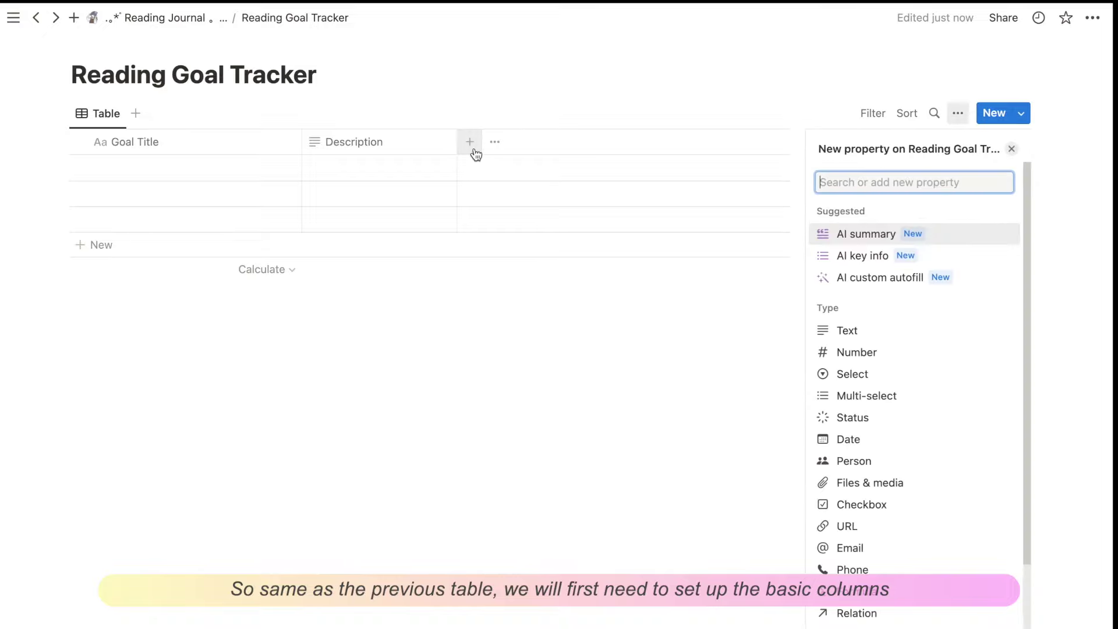
click(870, 351)
text(Goal)
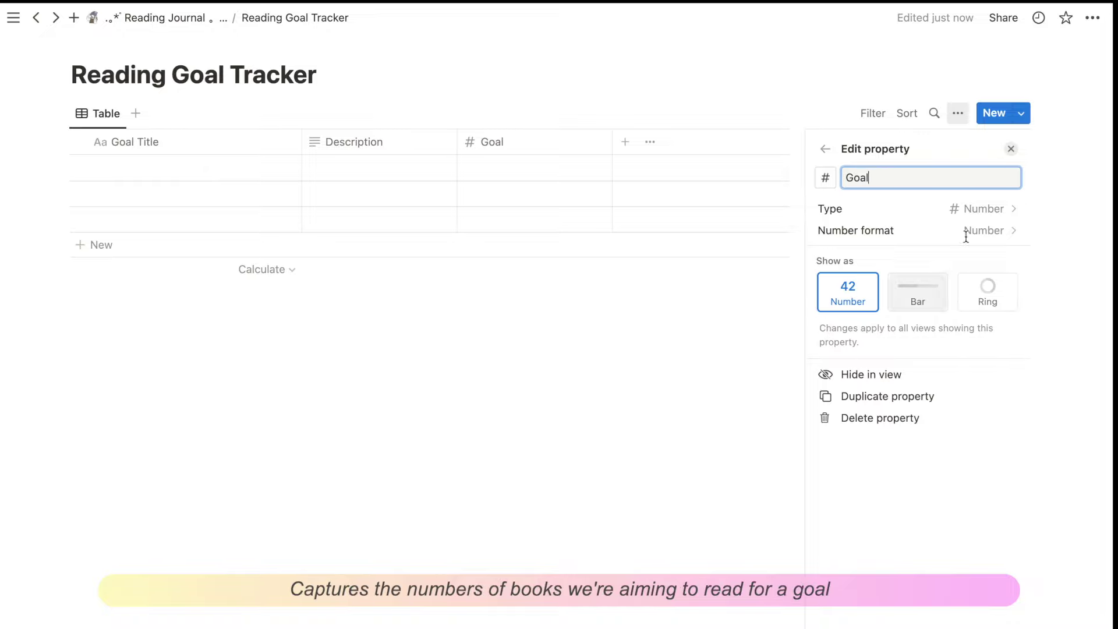
click(669, 142)
click(625, 142)
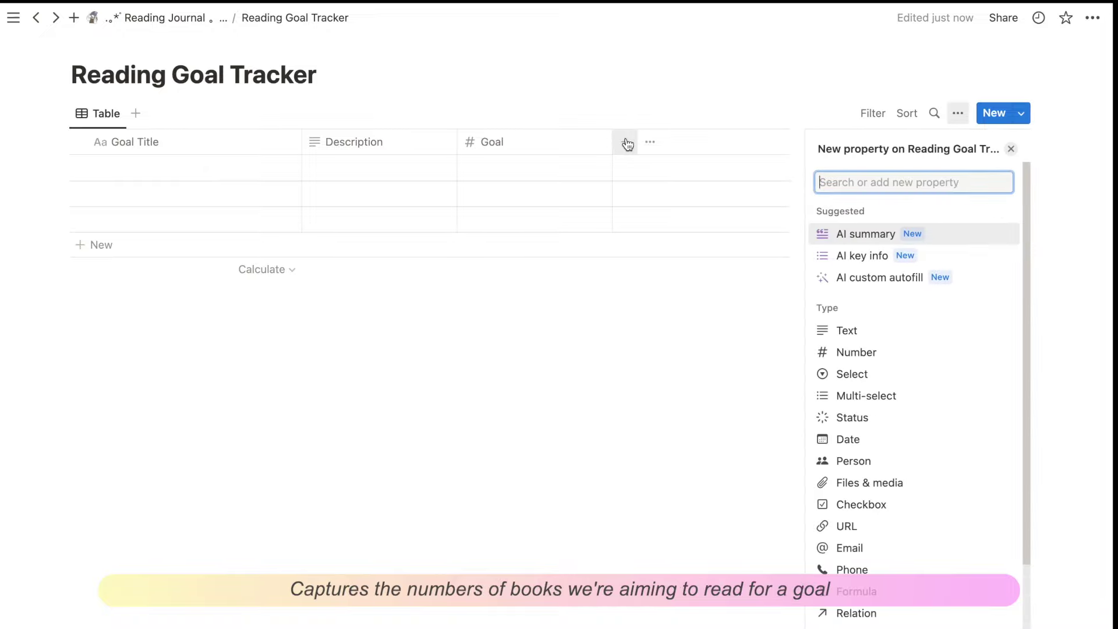
Add a two-way relation to Reading Log, then hide that column in this view
text(rela)
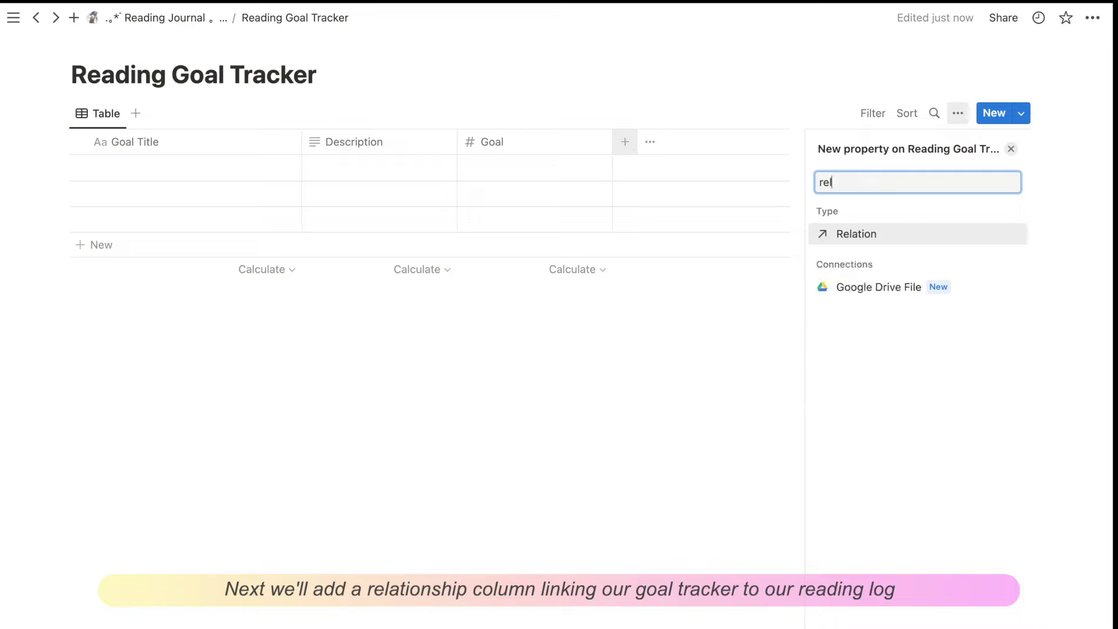
click(836, 235)
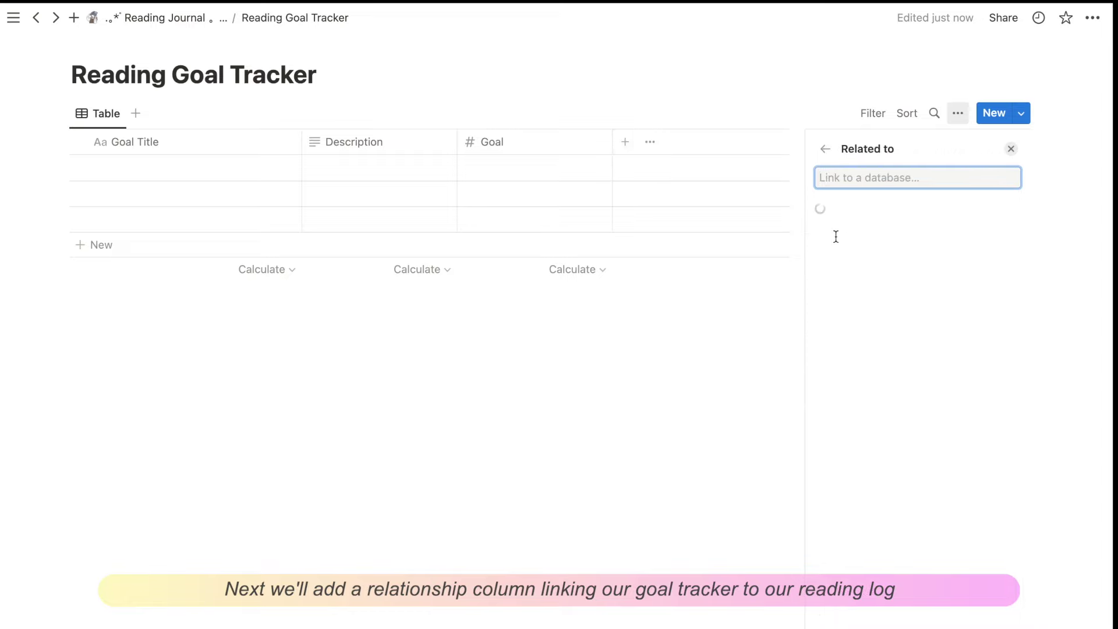
click(921, 251)
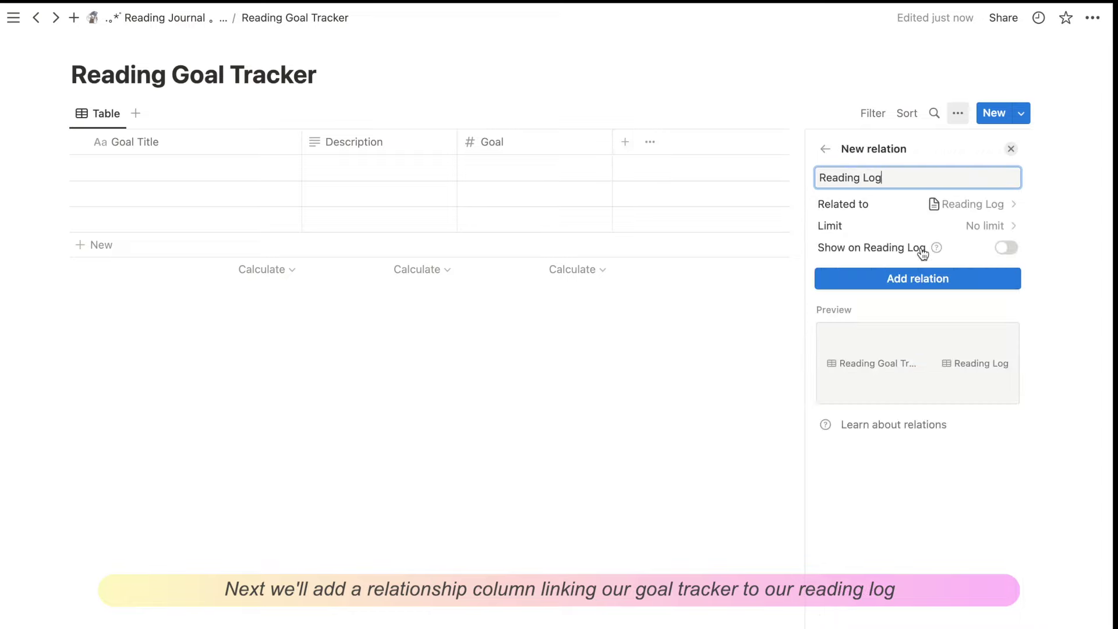
click(1005, 247)
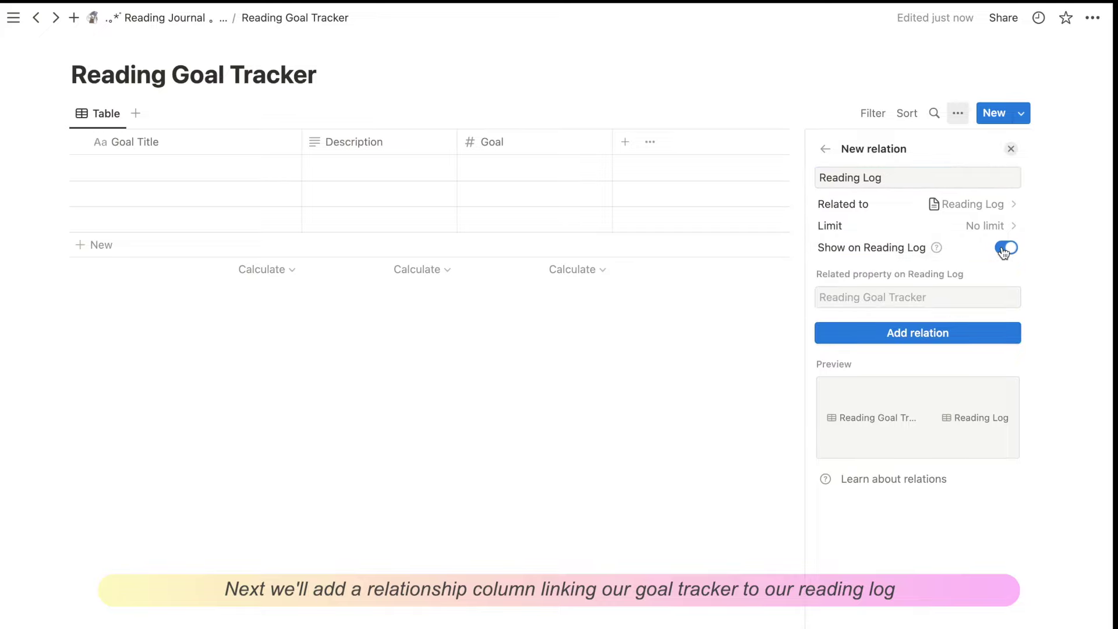
click(967, 338)
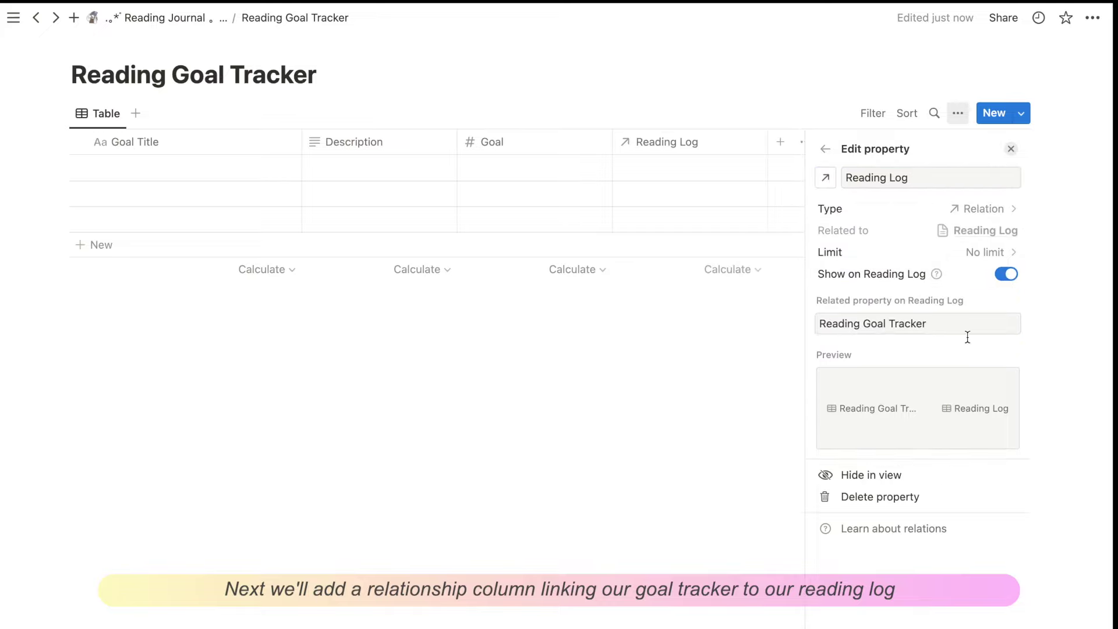
click(716, 386)
click(762, 141)
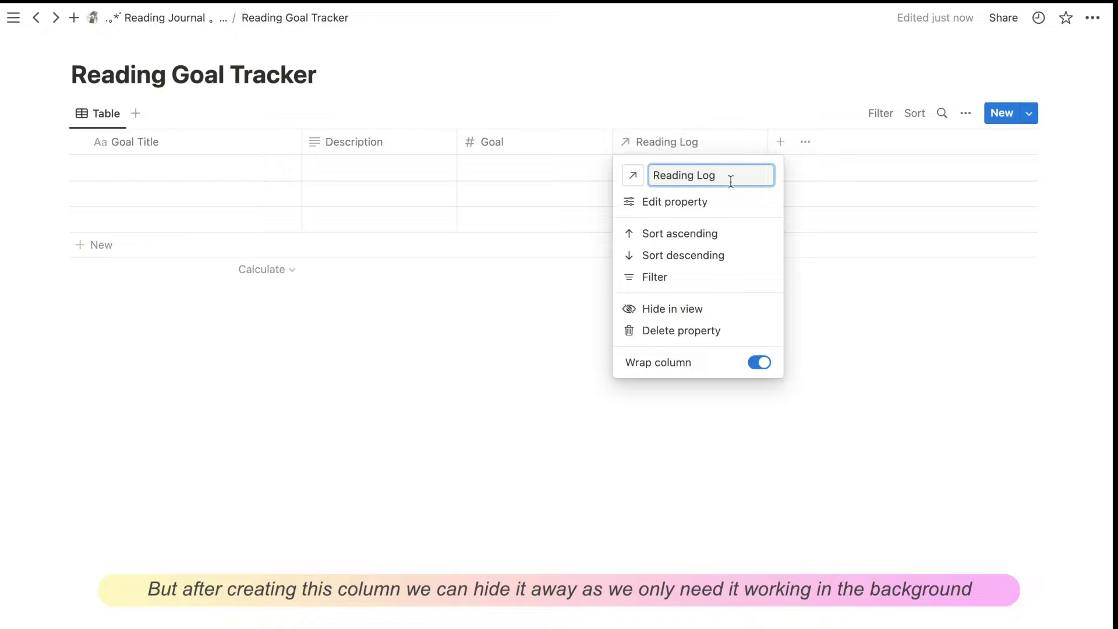
click(687, 315)
Add a rollup column named Actual that counts all Reading Log entries by Title
click(628, 146)
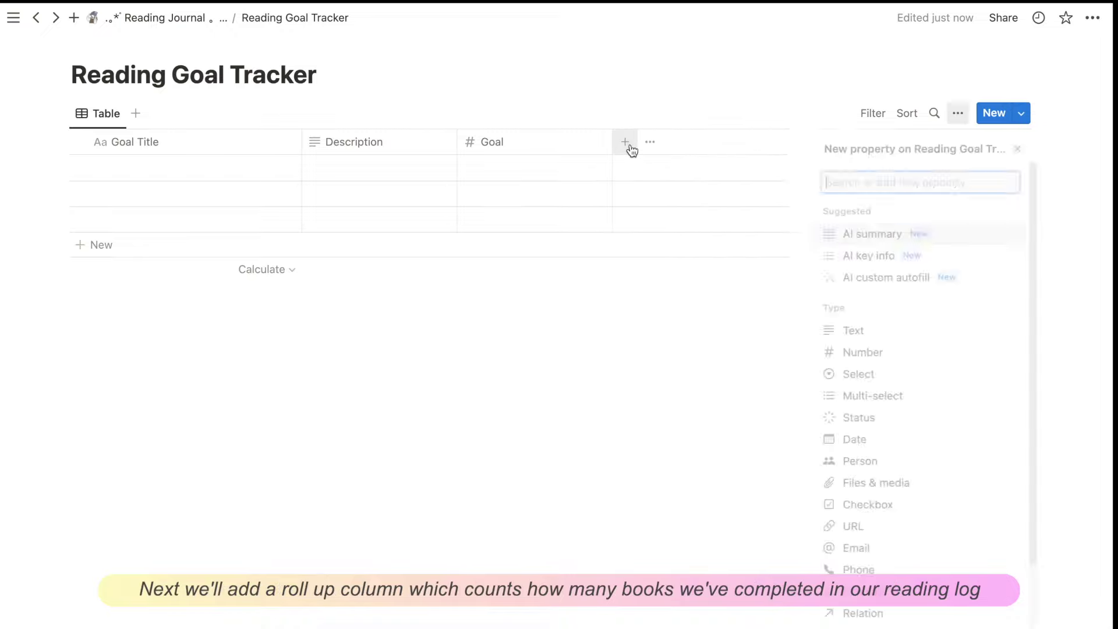
text(rol)
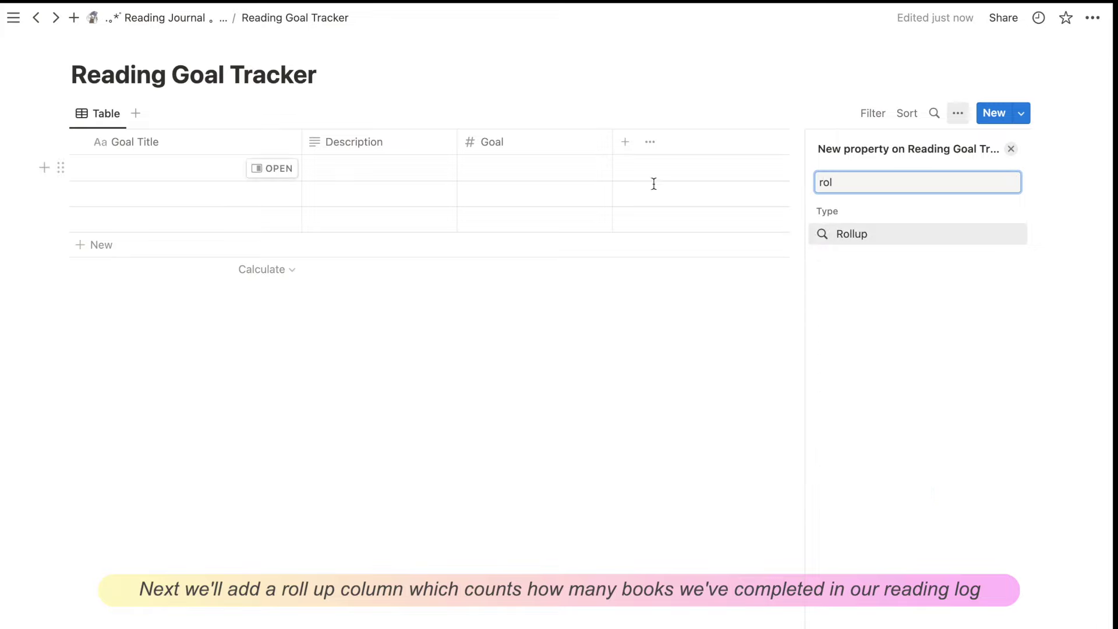
click(868, 236)
click(913, 254)
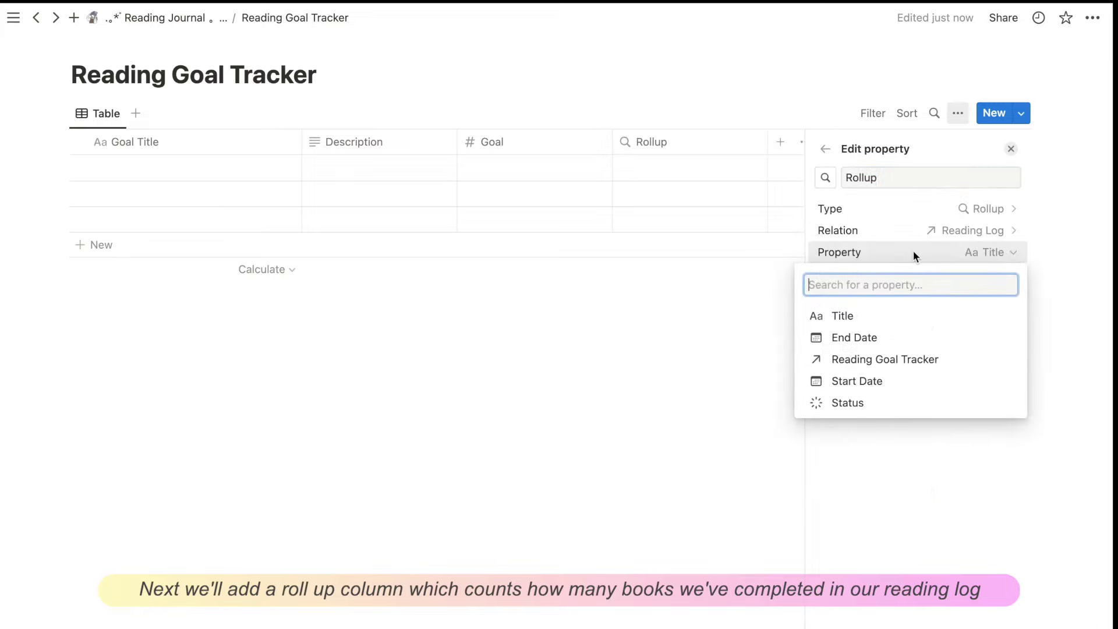
click(873, 318)
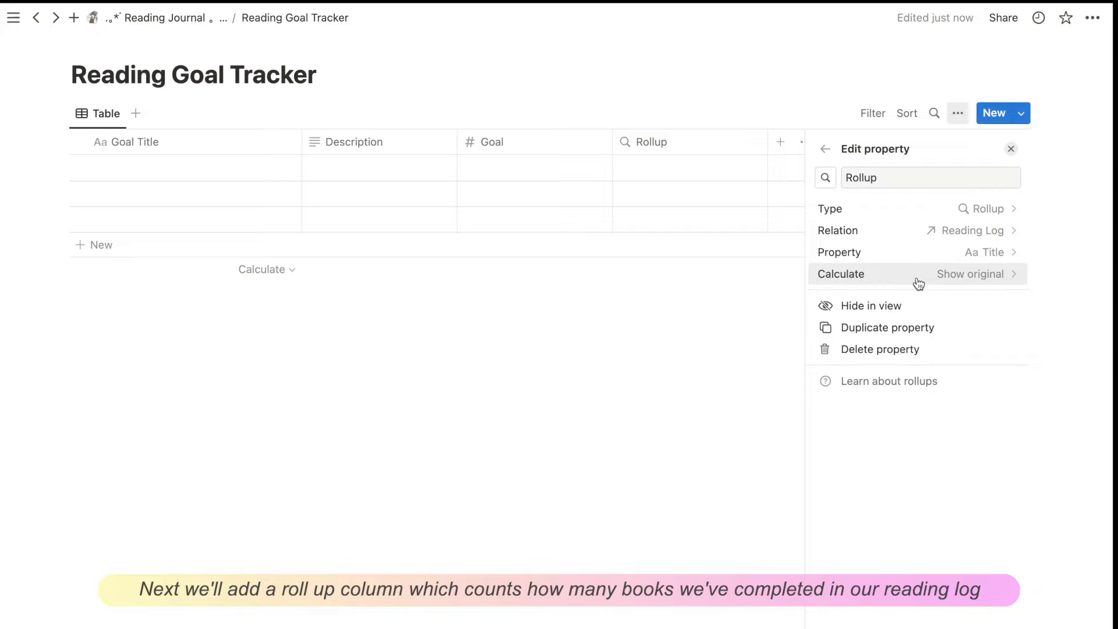
click(918, 282)
click(910, 351)
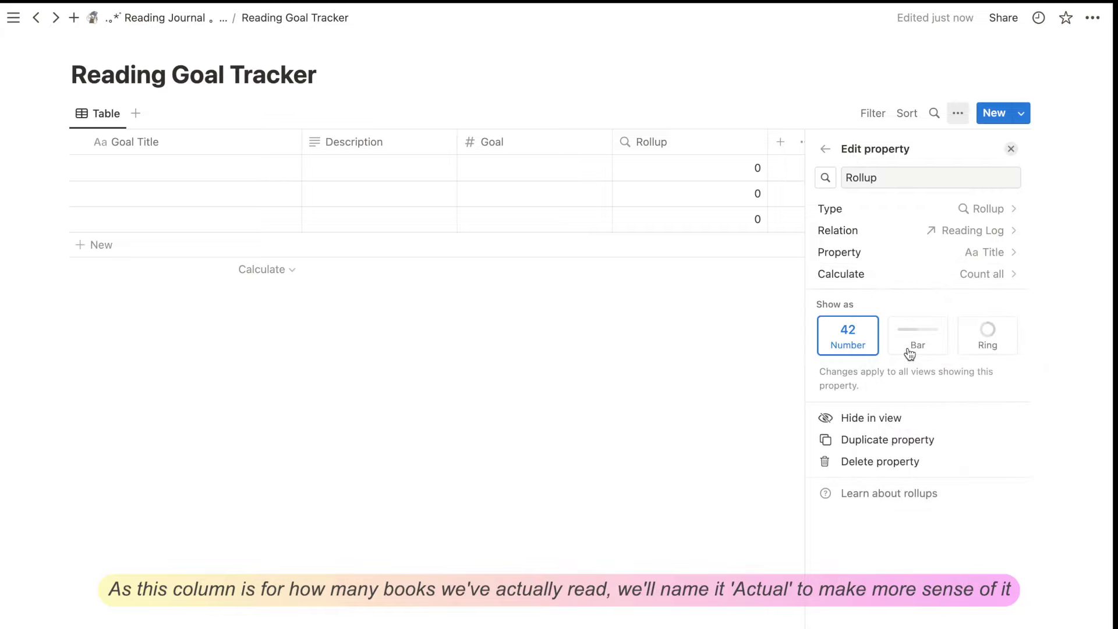
click(740, 402)
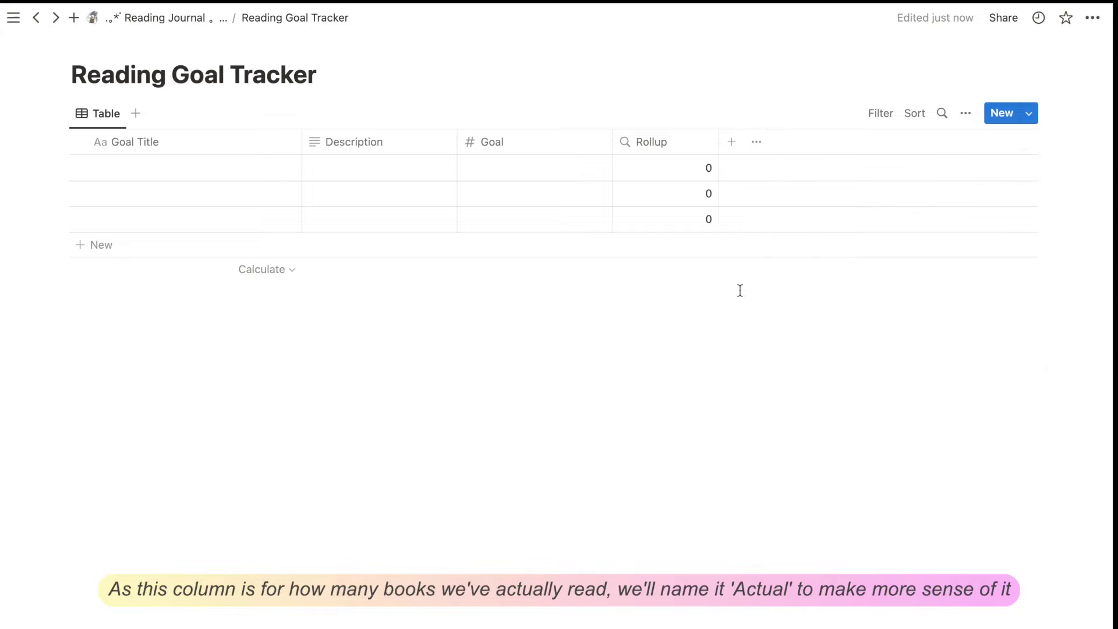
click(641, 142)
text(Actual)
key(Return)
Add a formula column with round(prop("Actual") / prop("Goal") * 100) / 100
click(732, 143)
text(formula)
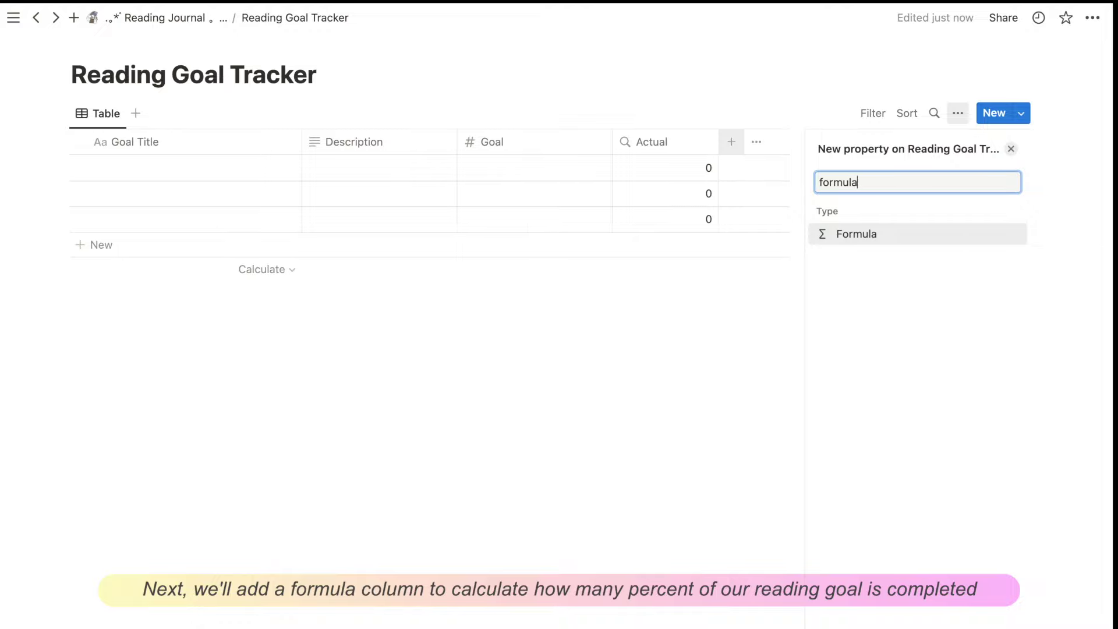
key(Return)
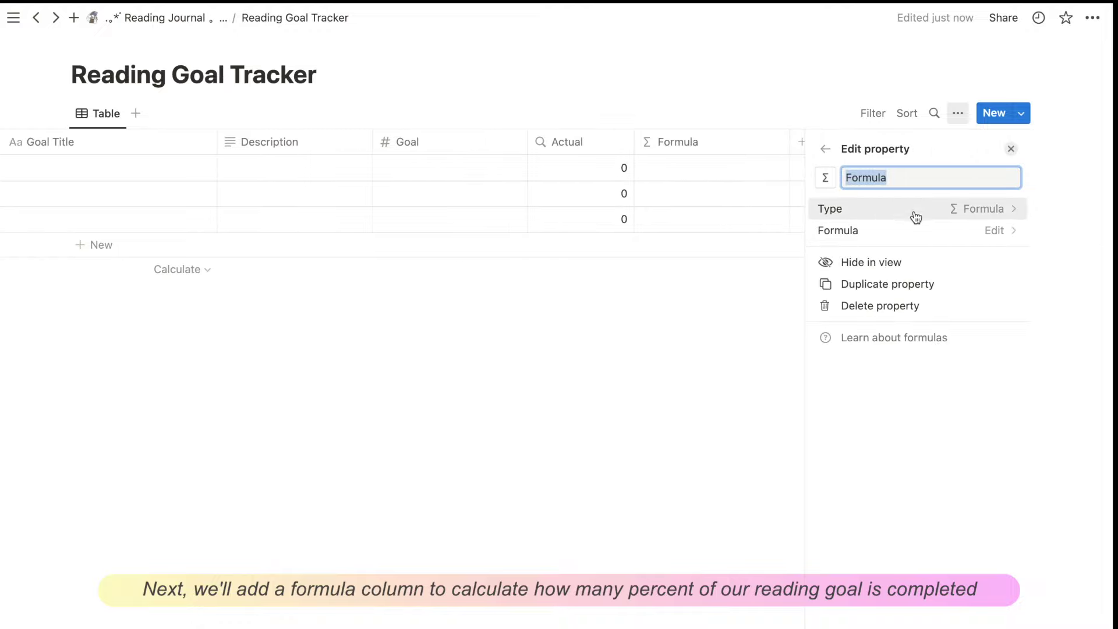
click(916, 232)
text(roun)
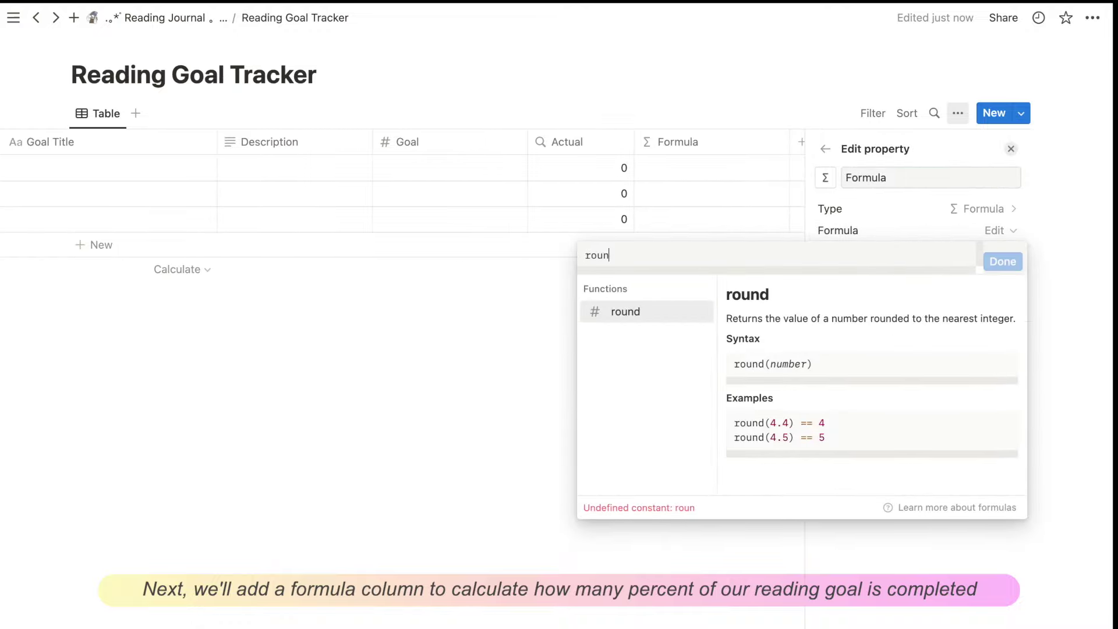
text(d(prop("Actual") / prop("Goal") * 10)
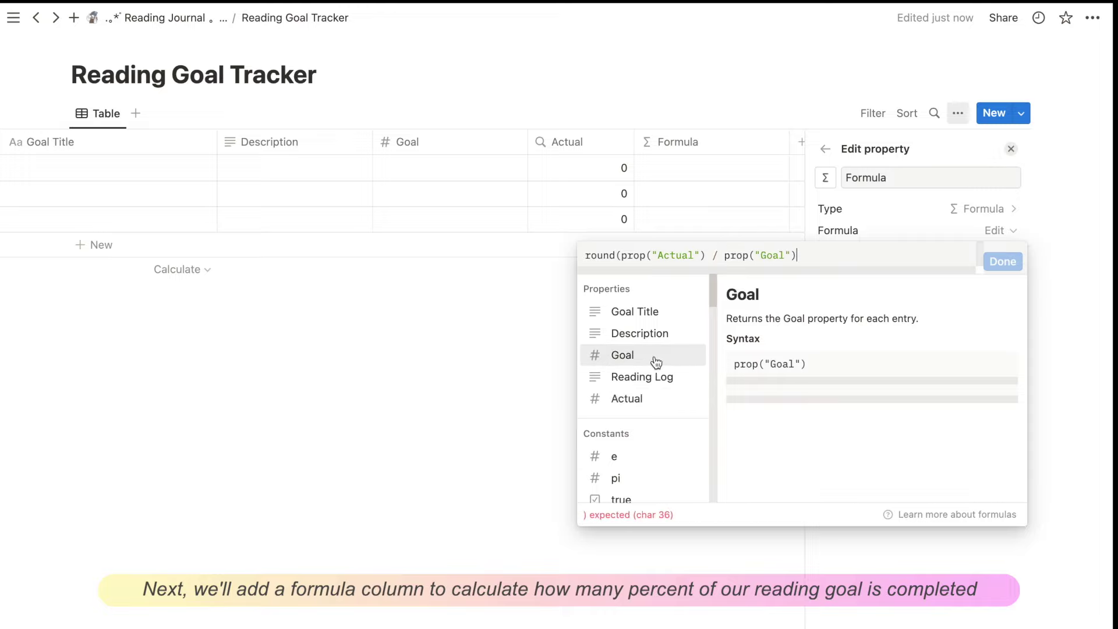
text(0) / 100)
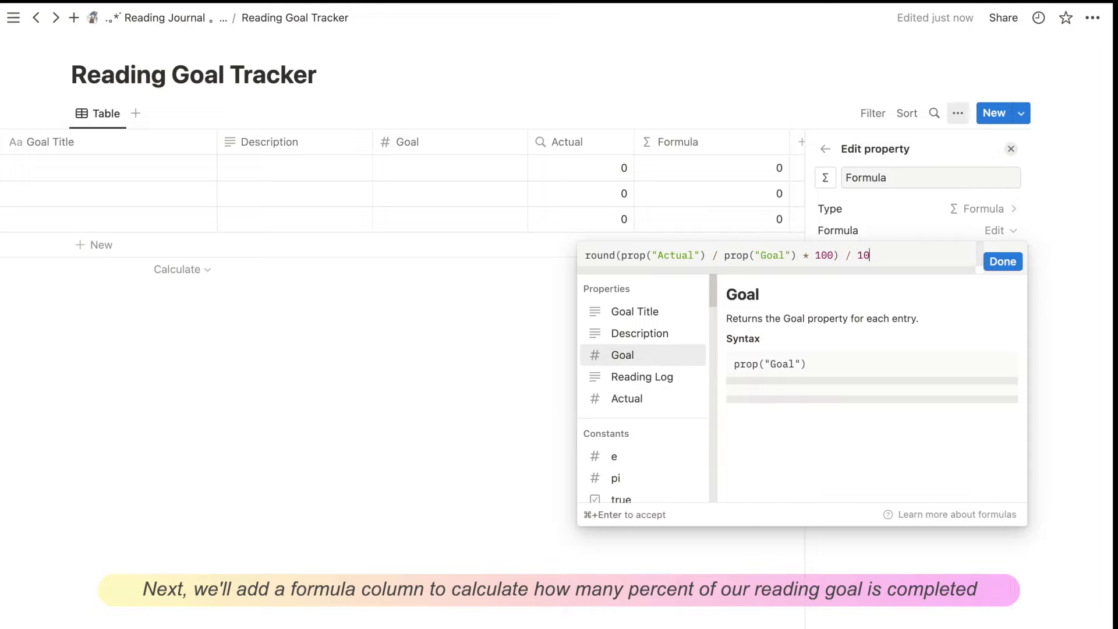
click(1003, 261)
click(760, 142)
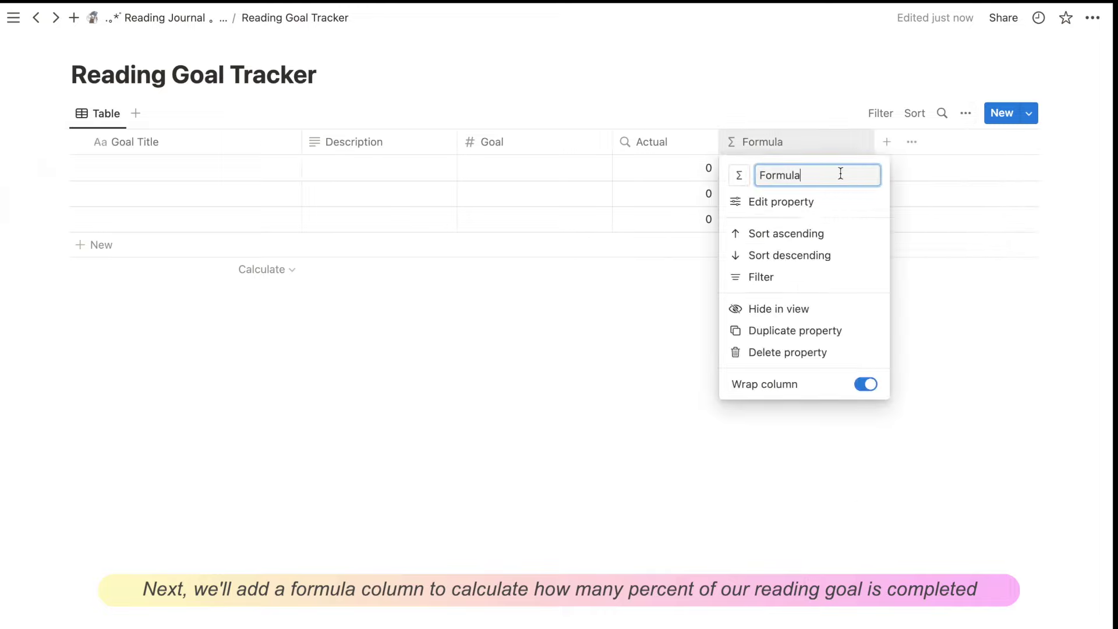
Name the formula column Percentage Complete, then add a Progress formula column with the heart progress-bar formula
text(Percentage Complete)
key(Return)
click(886, 142)
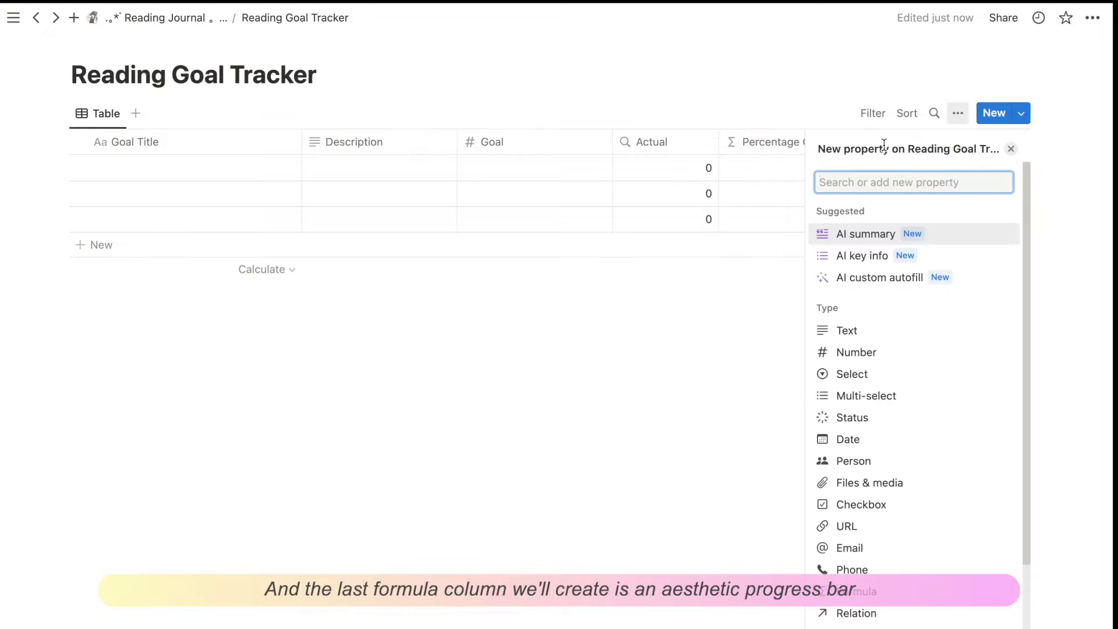
text(formu)
key(Return)
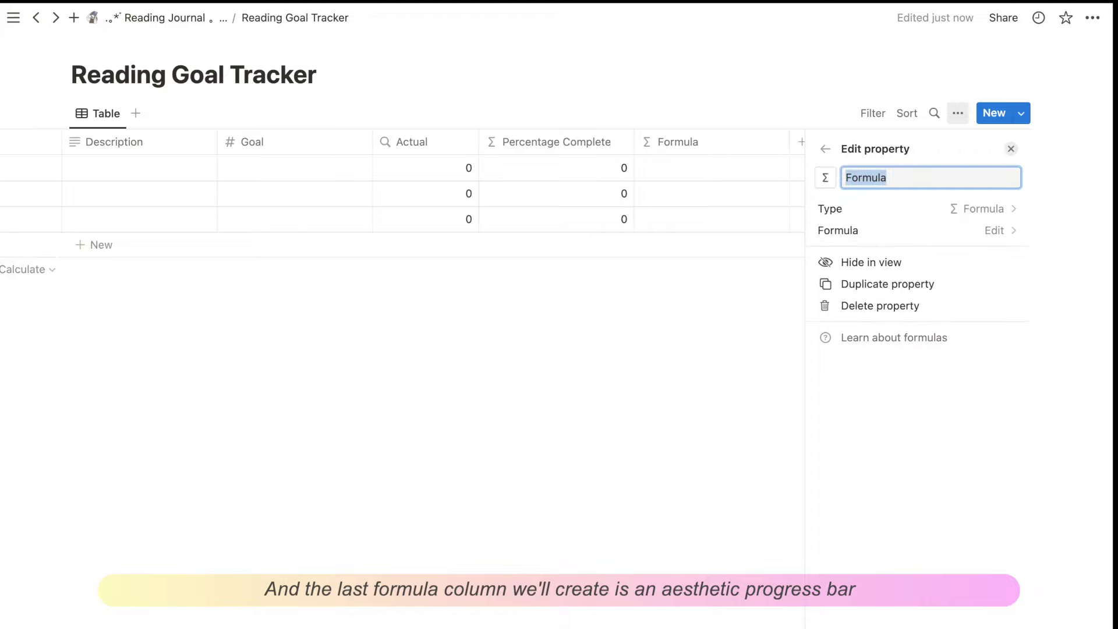
text(Progress)
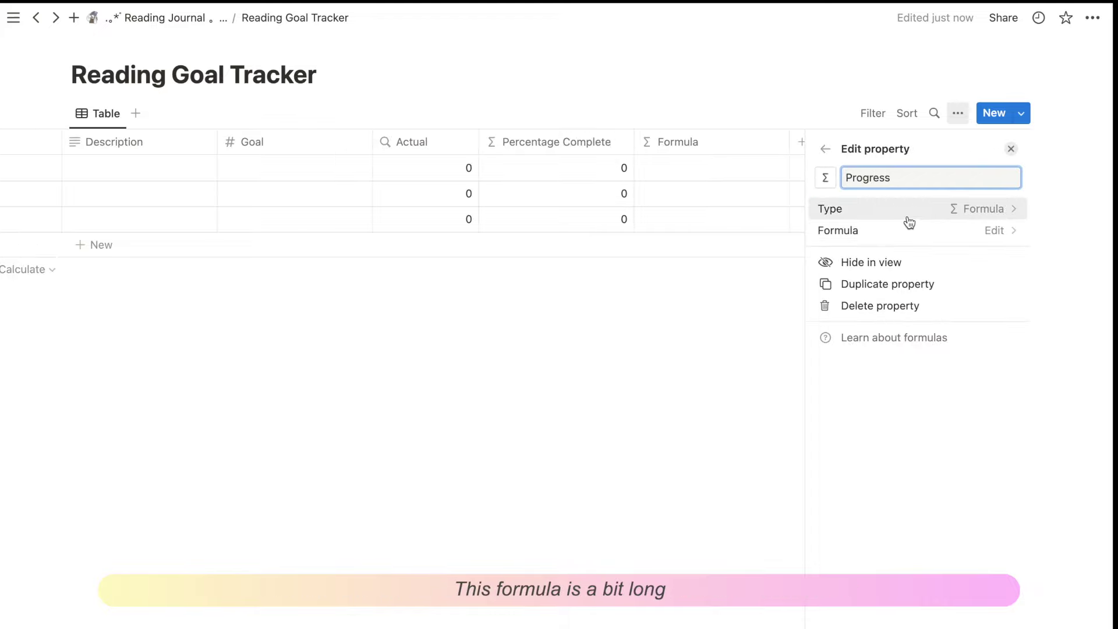
click(901, 231)
text(slice("♥♥♥♥♥♥♥♥♥♥", 0, floor(prop("Percentage Complete") * 10)) + slice("♡♡♡♡♡♡♡♡♡♡", 0, 10 - floor(prop("Percentage Complete") * 10)) + " " + format(prop("Percentage Complete") * 100) + "%")
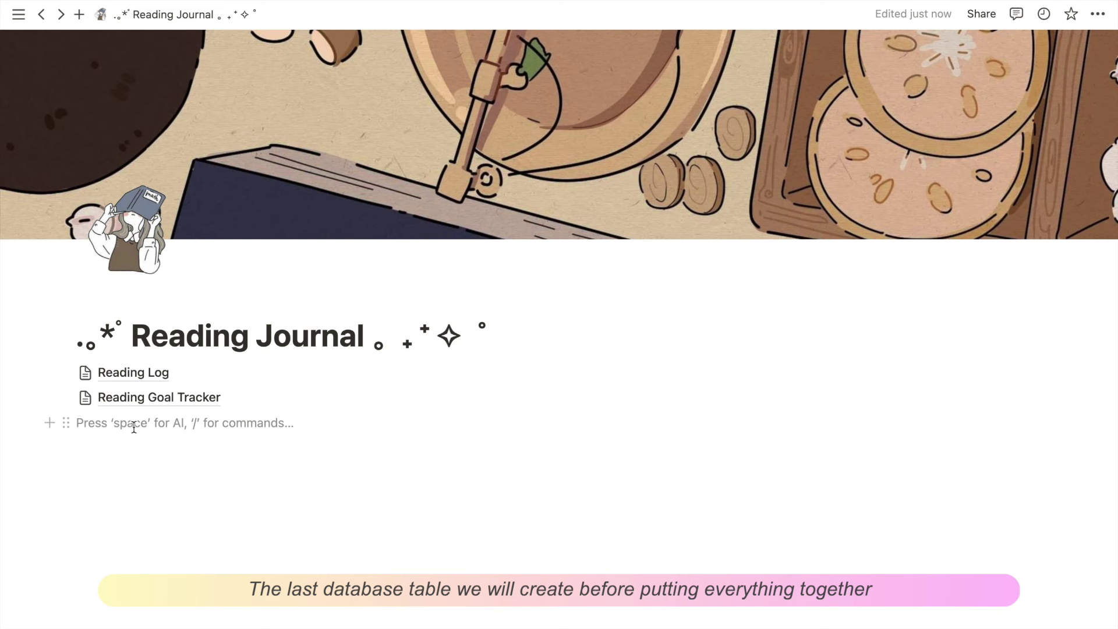
Create a full-page database named Categories & Genres on the journal
text(/)
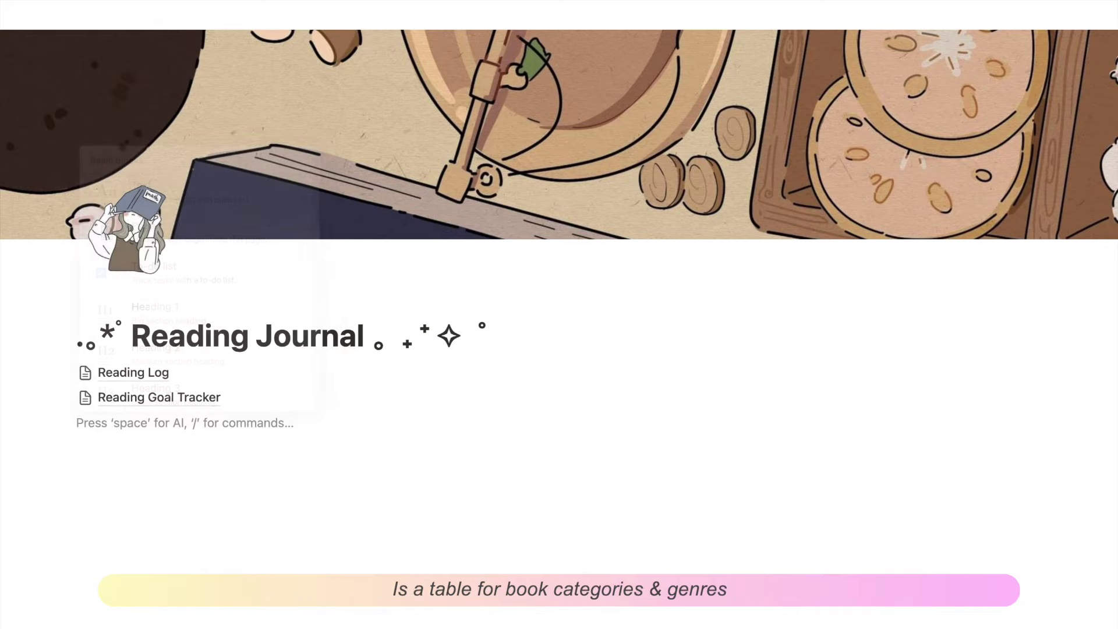
text(/page)
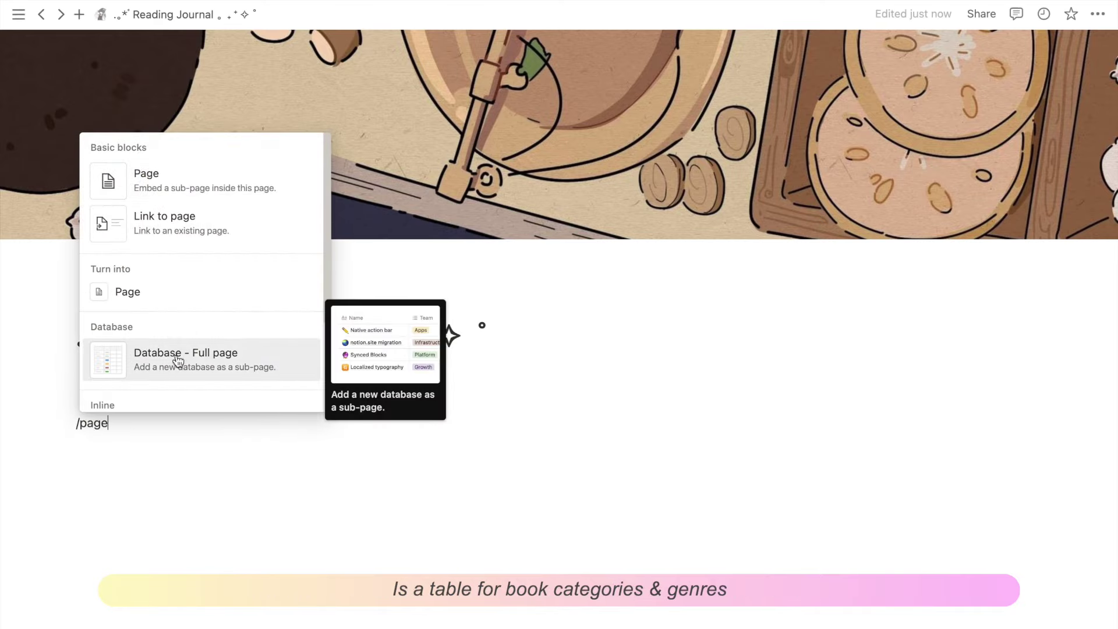
scroll(180, 364, down, 2)
click(185, 267)
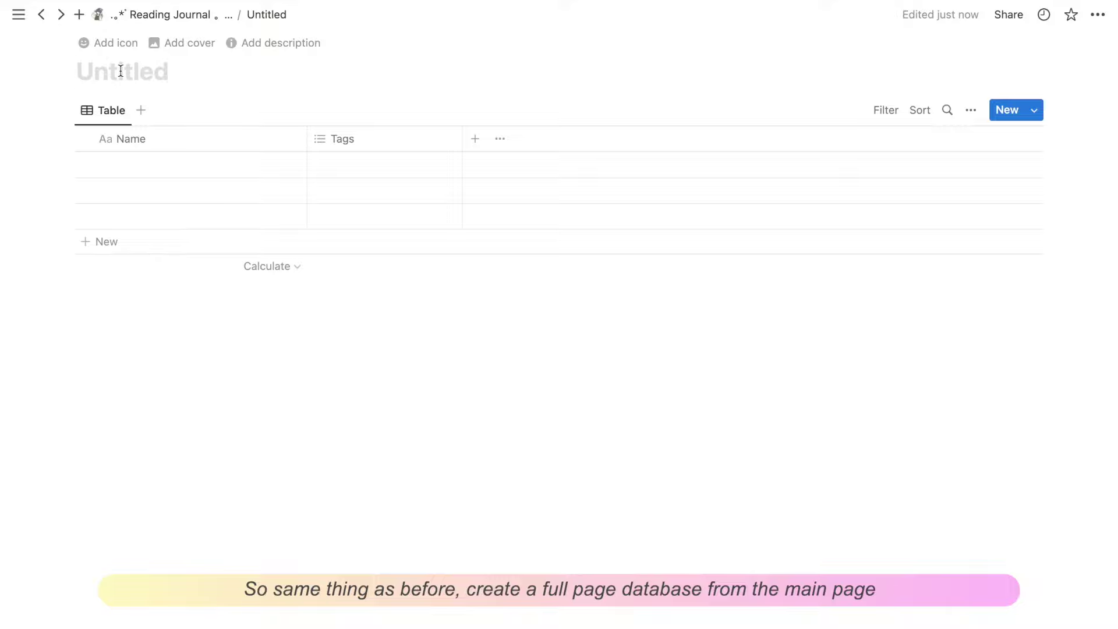
text(Categories & G)
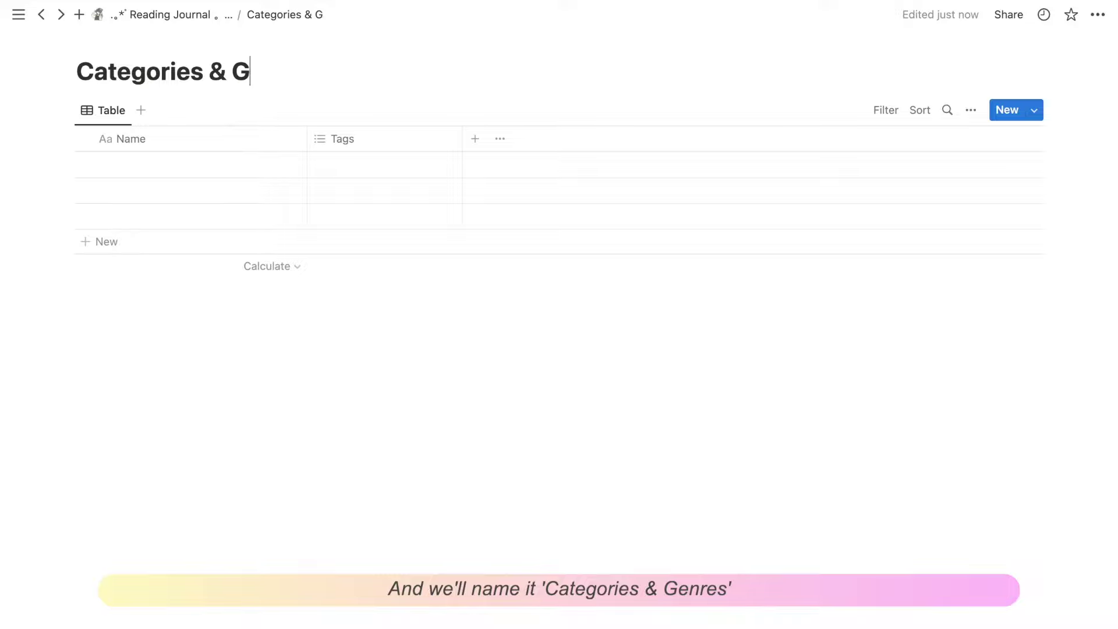
text(enres)
Switch the view to Gallery with Page cover previews and pages opening in Side peek
click(119, 114)
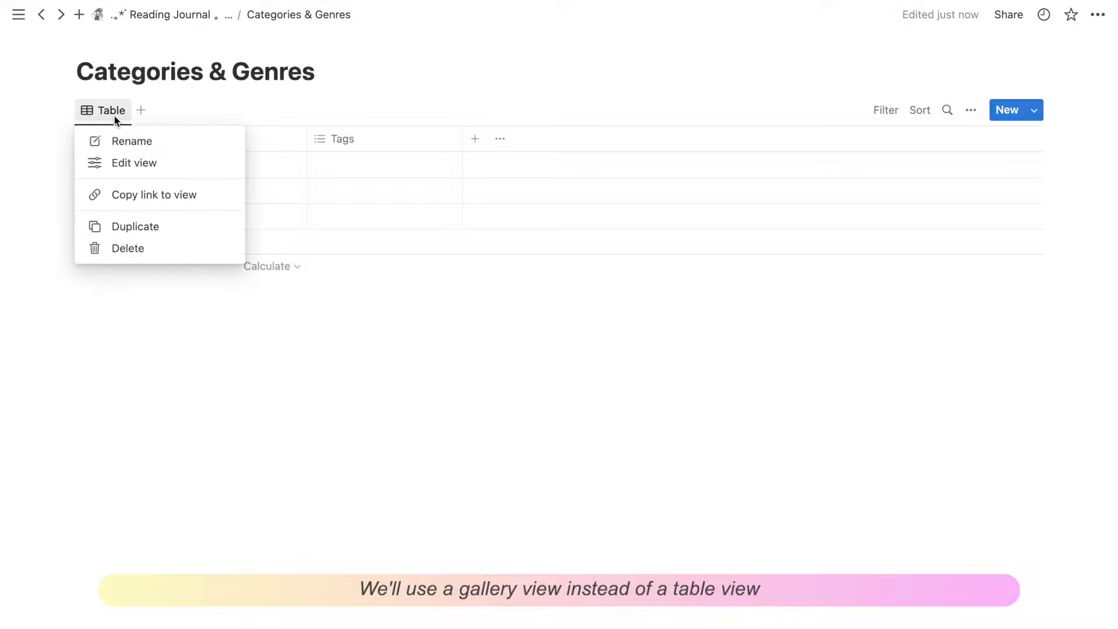
click(145, 166)
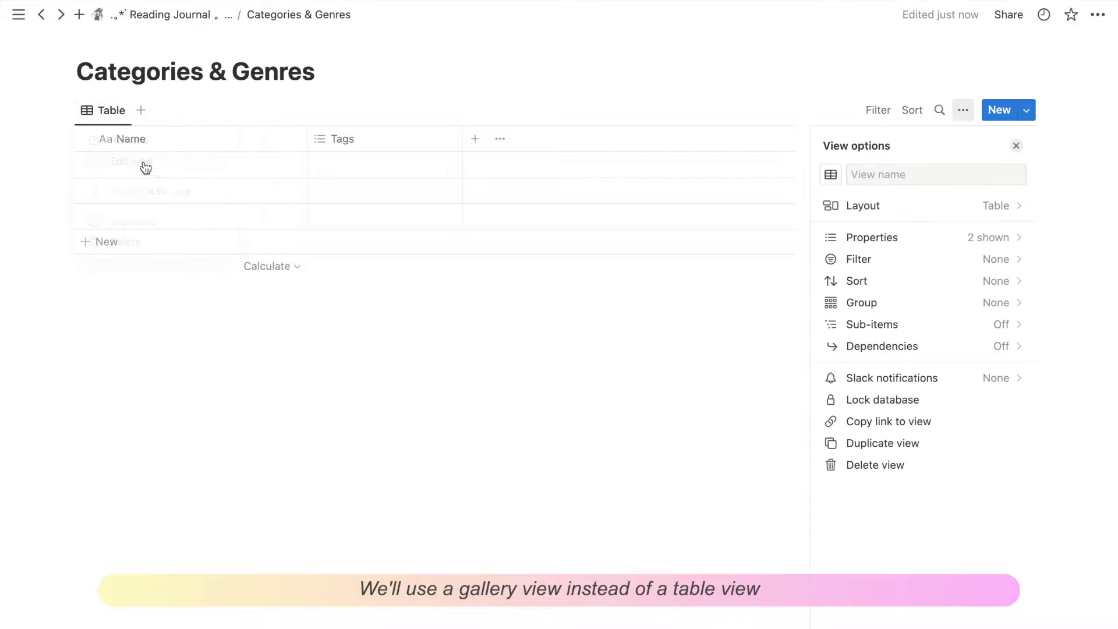
click(914, 208)
click(993, 240)
click(976, 323)
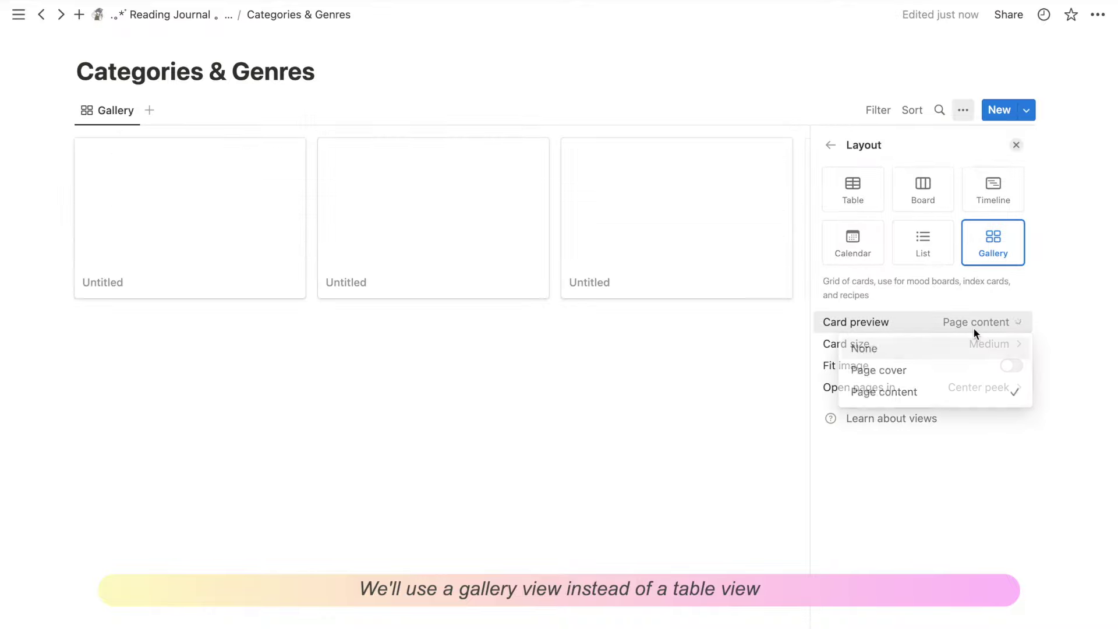
click(959, 380)
click(984, 387)
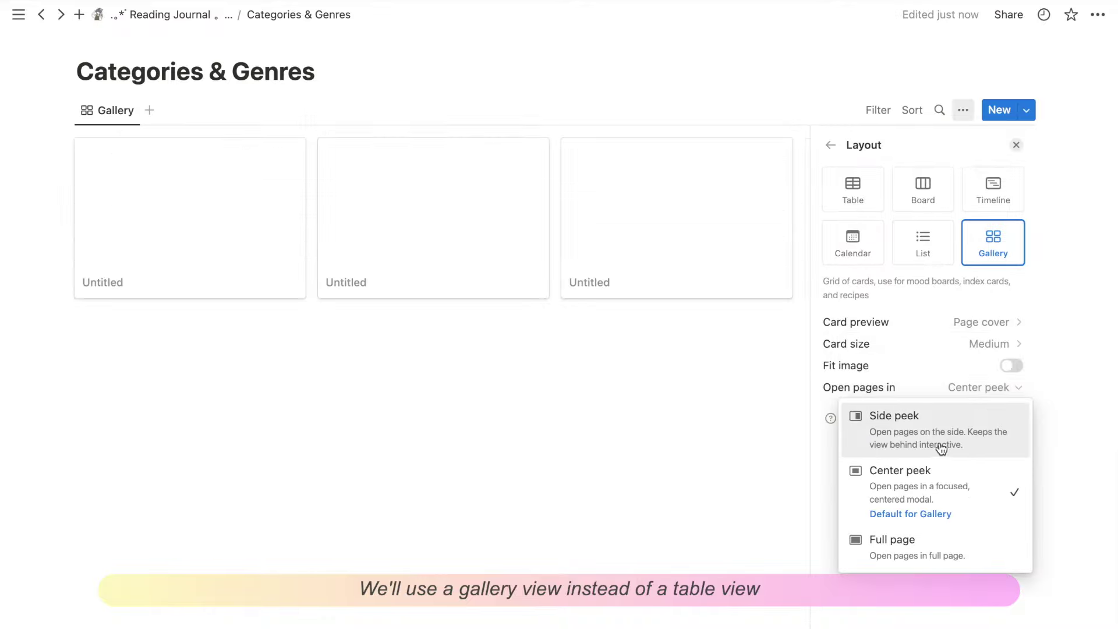
click(885, 418)
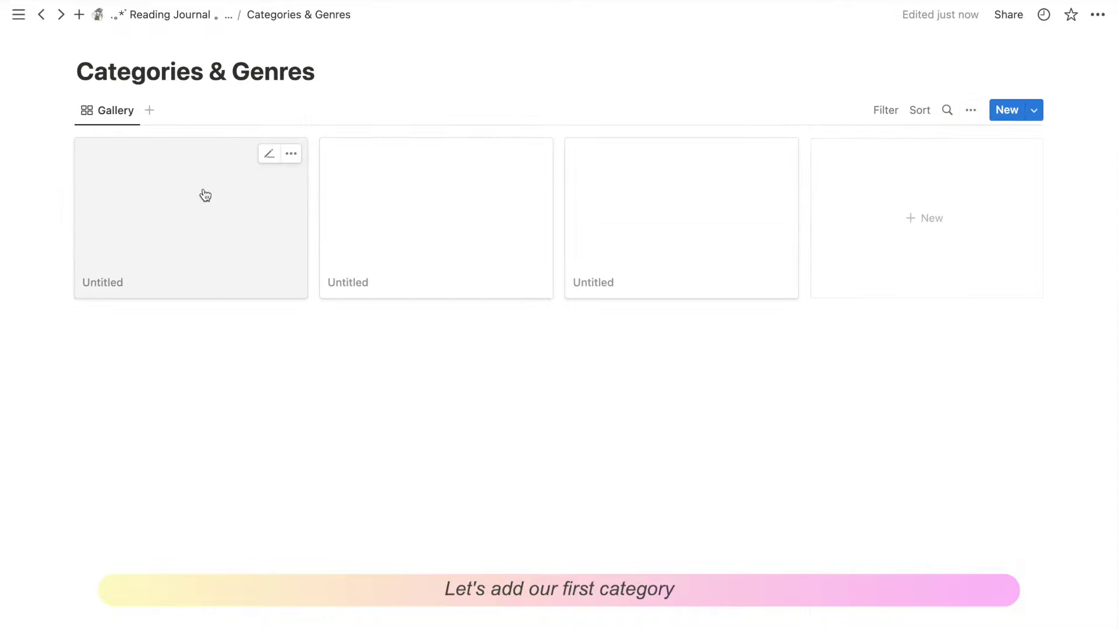
Title the first category Philosophy and delete its Tags property
click(267, 194)
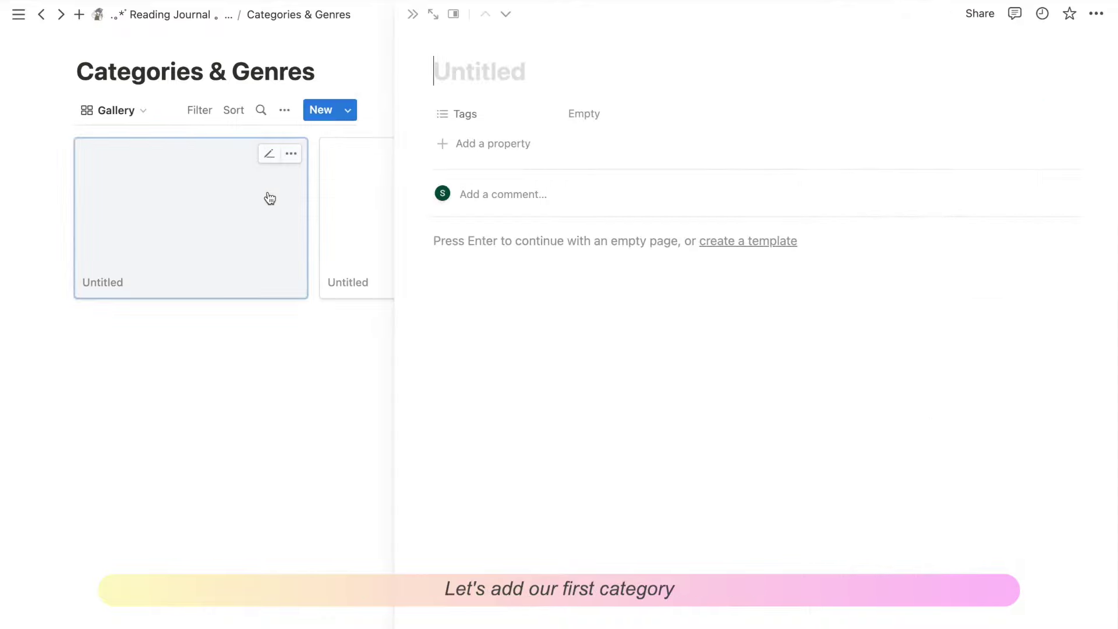
click(485, 72)
text(Philosophy)
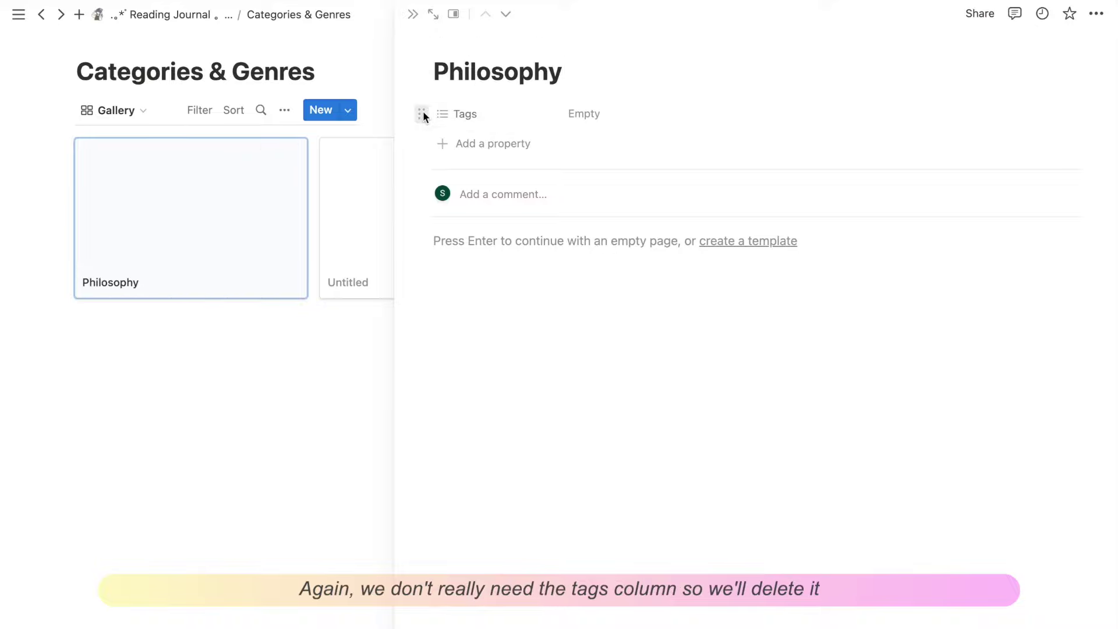
click(421, 113)
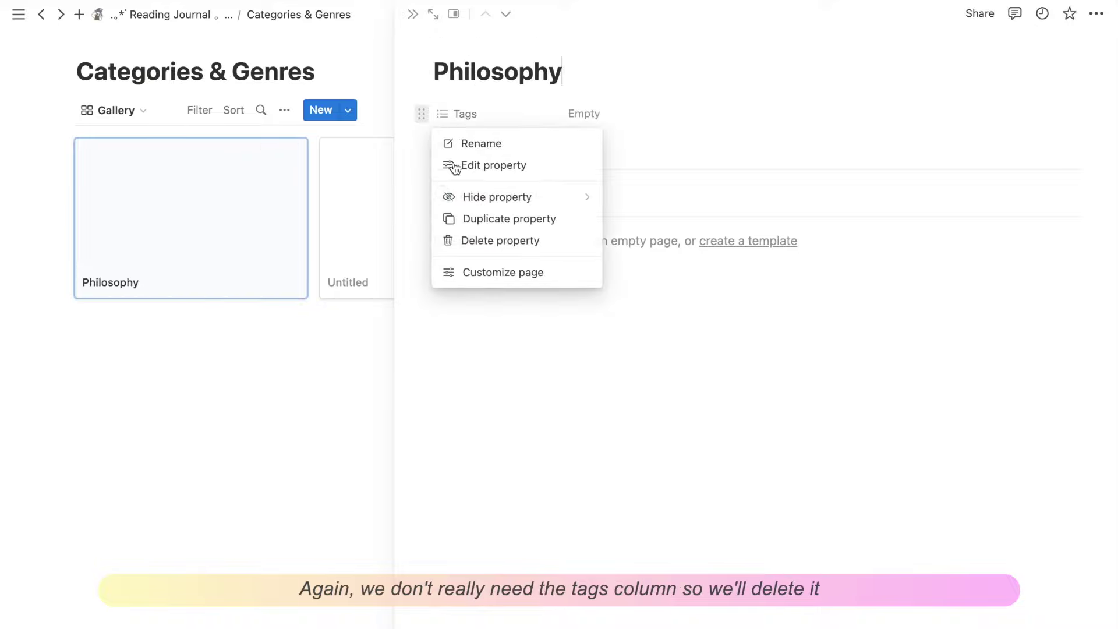
click(493, 241)
click(539, 355)
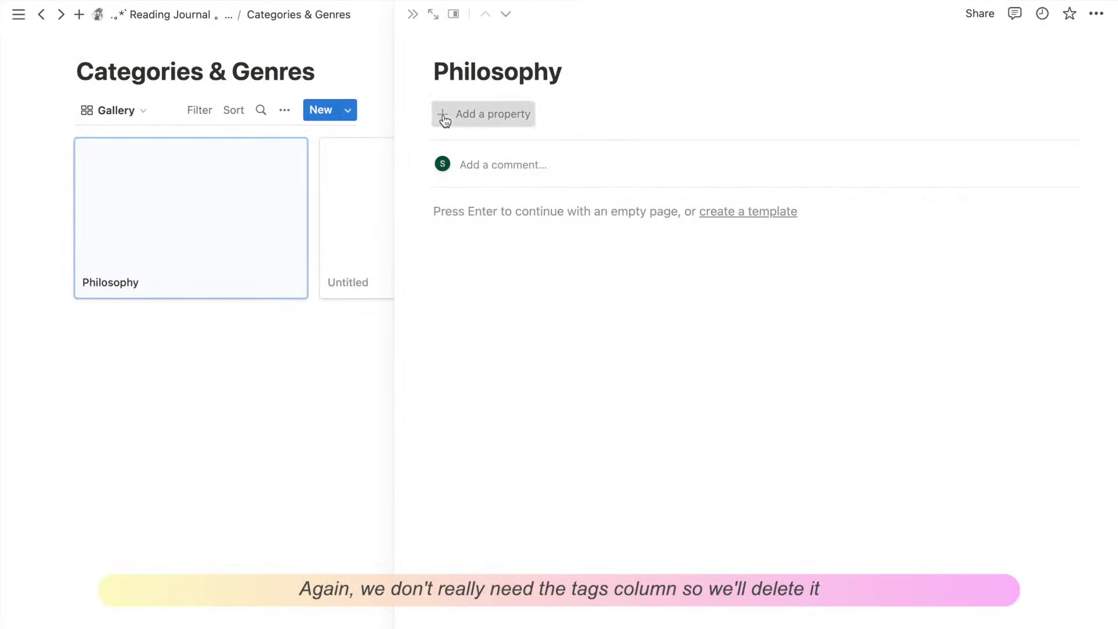
Add a rollup property named Book Count, leaving its relation unset
click(444, 117)
text(roll)
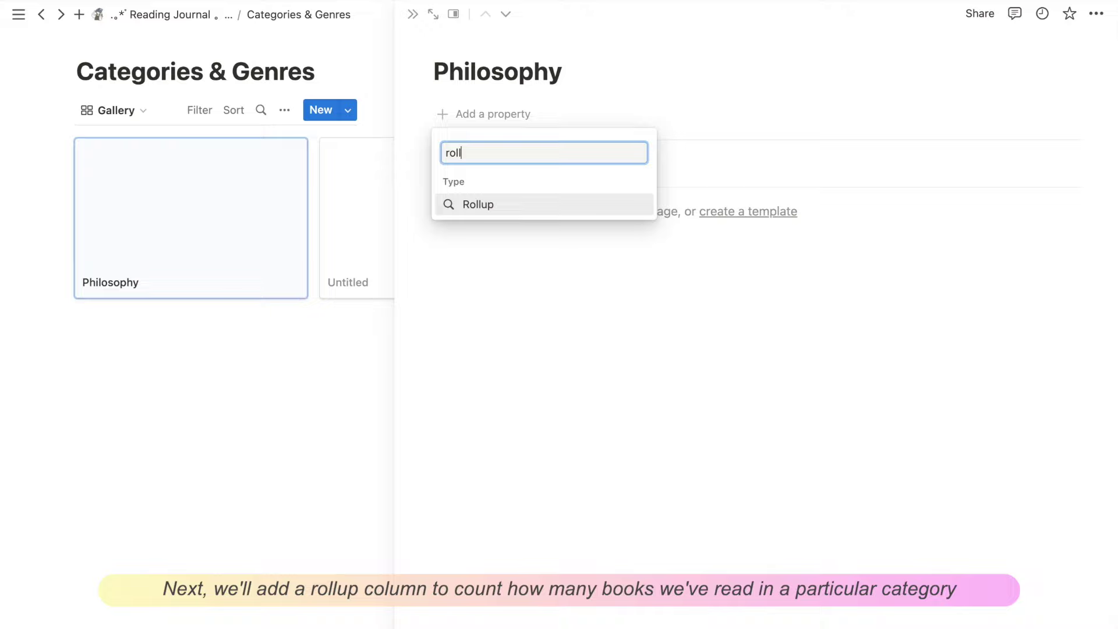
click(501, 204)
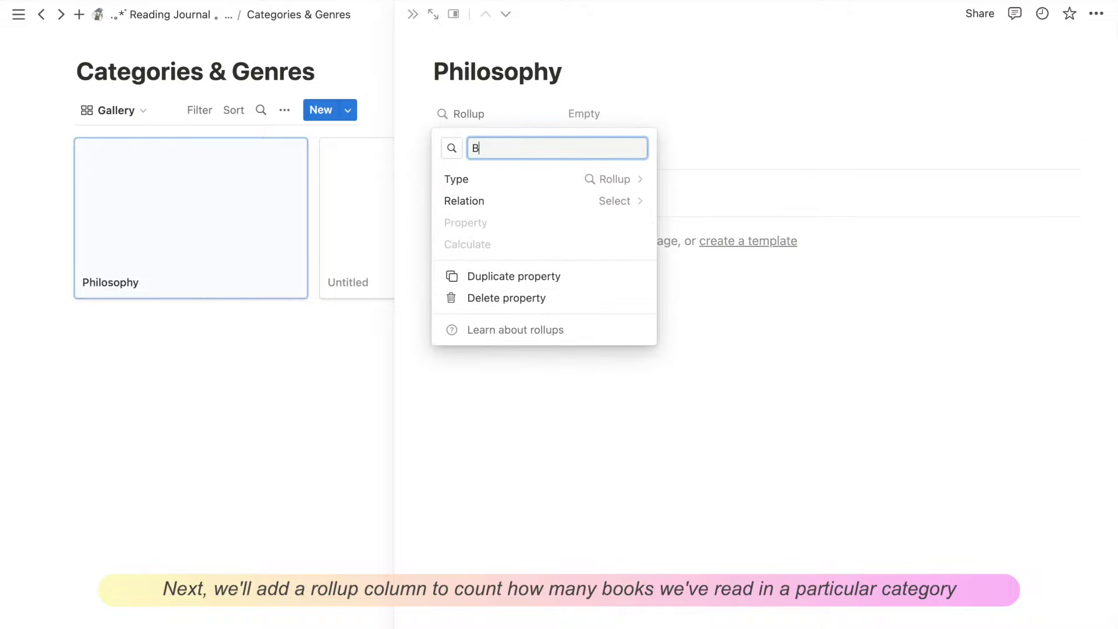
text(Book Count)
click(598, 201)
click(733, 354)
click(732, 354)
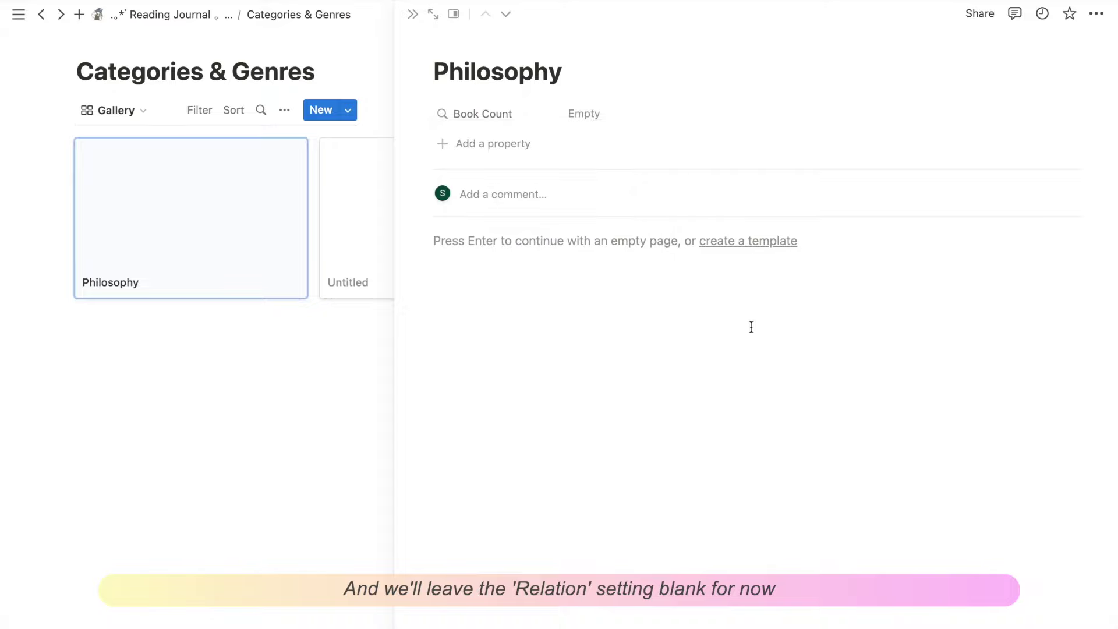
Add a two-way Relation property linked to the Reading Log database
click(476, 150)
text(rela)
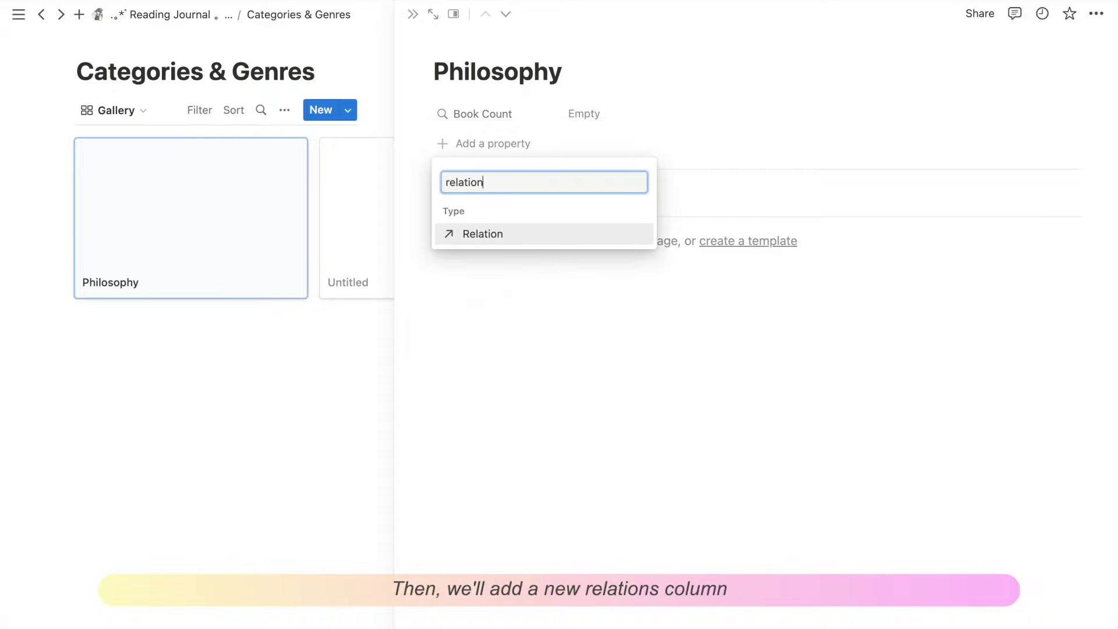
text(tion)
click(494, 233)
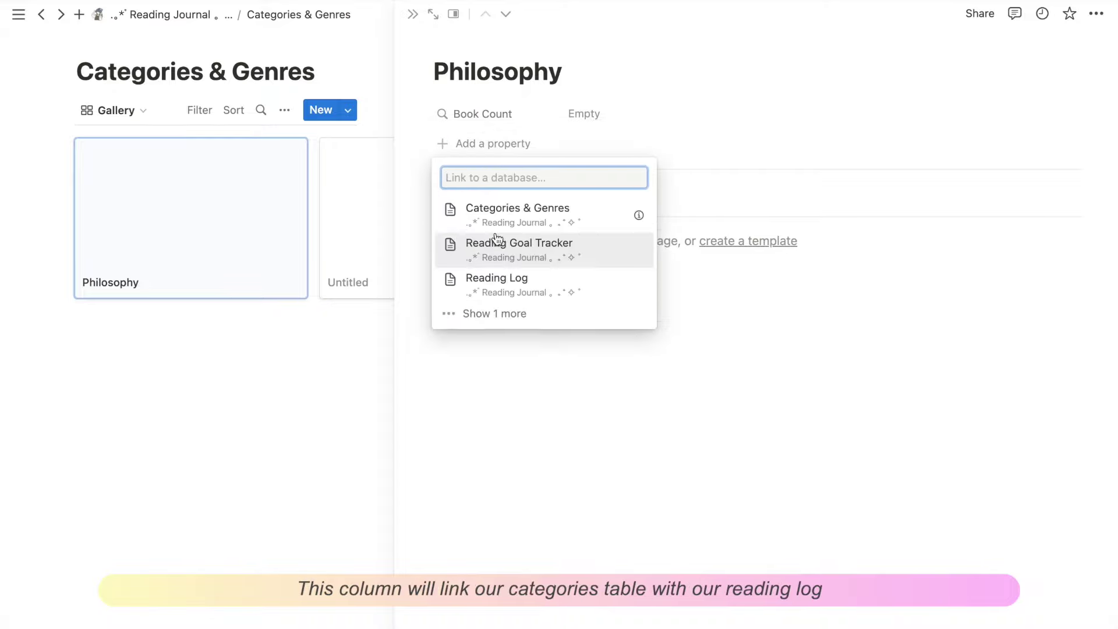
click(563, 285)
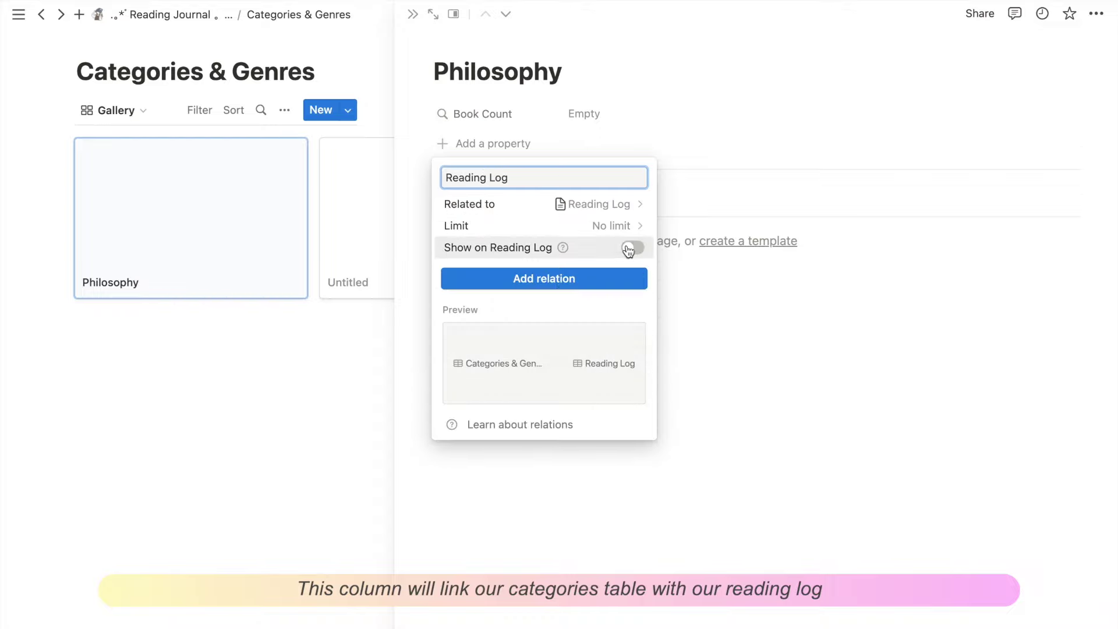
click(633, 248)
click(565, 333)
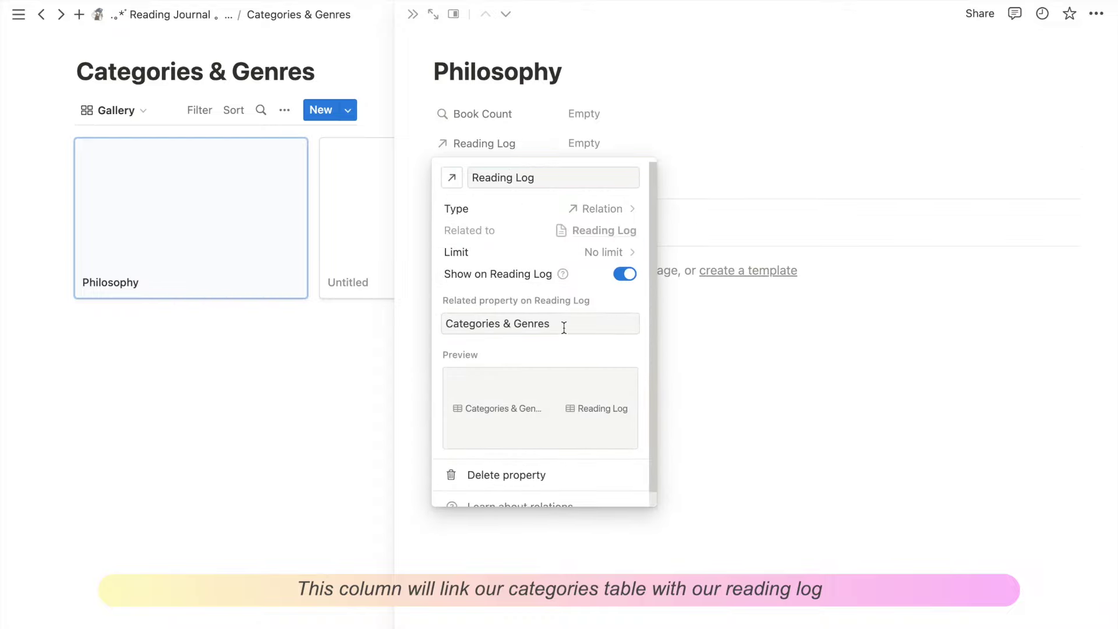
click(691, 335)
Set the Book Count rollup to Count all over the Reading Log relation
click(519, 114)
click(539, 167)
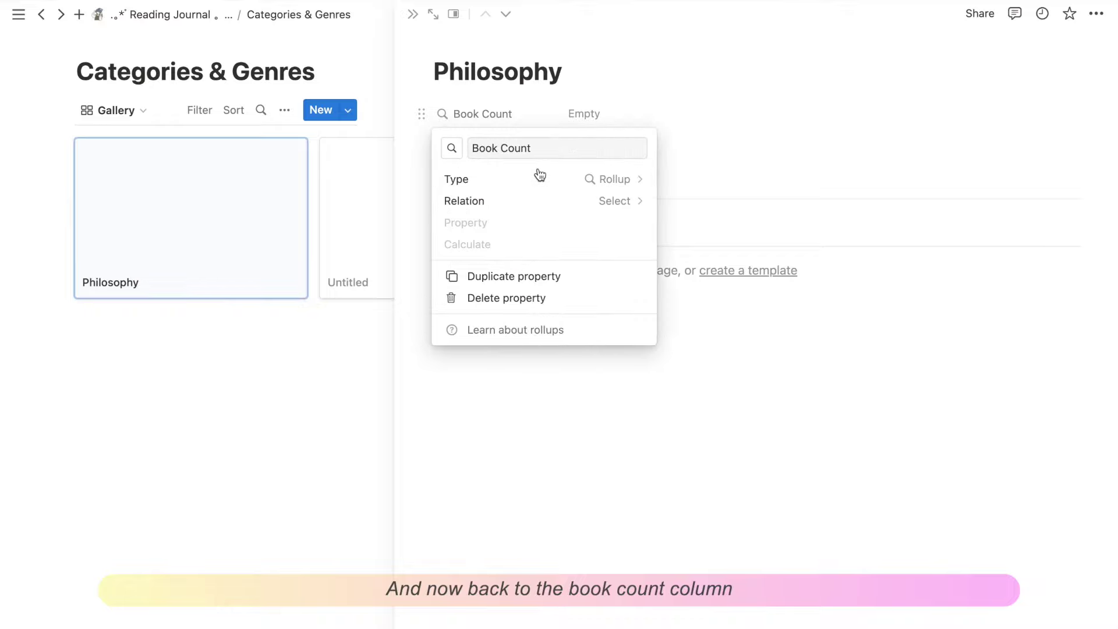
click(588, 202)
click(523, 272)
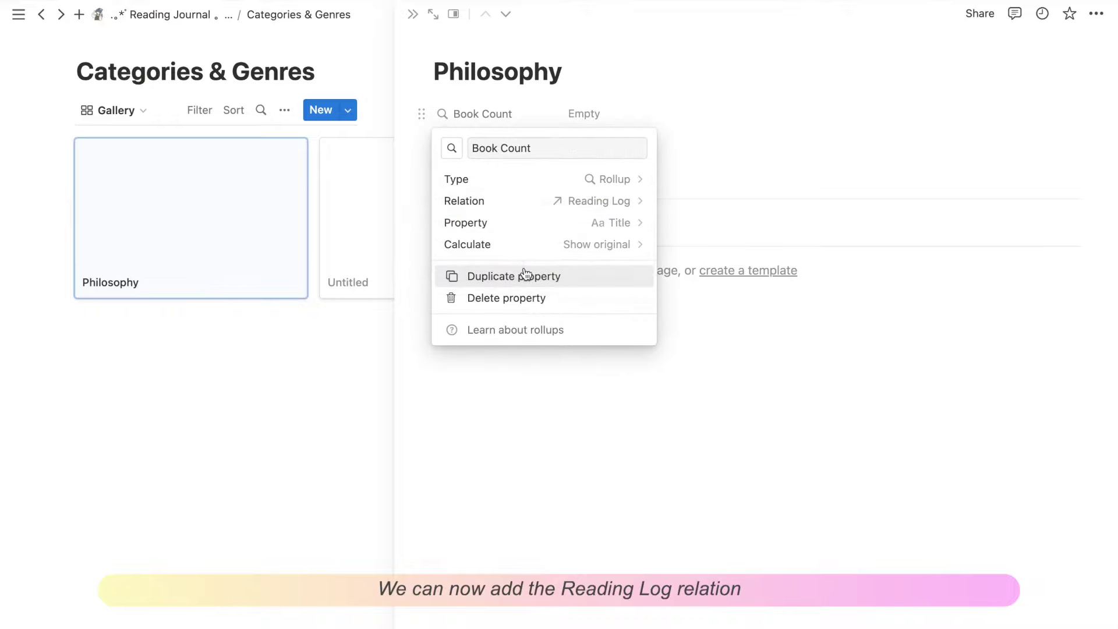
click(585, 244)
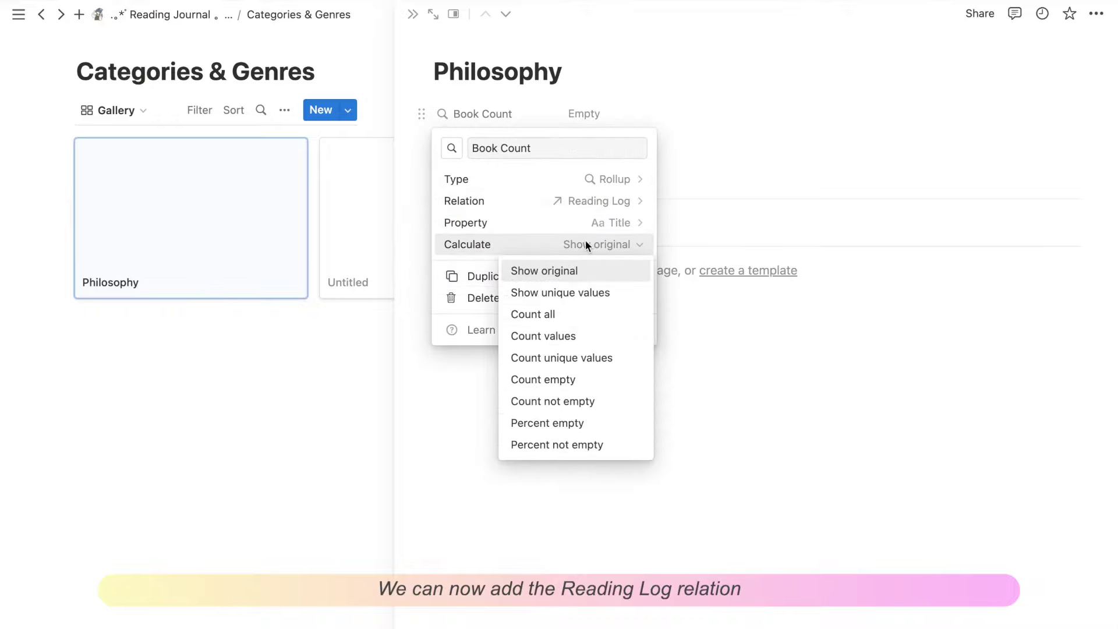
click(591, 316)
Upload 1.jpg as the Philosophy page cover
click(666, 317)
click(519, 45)
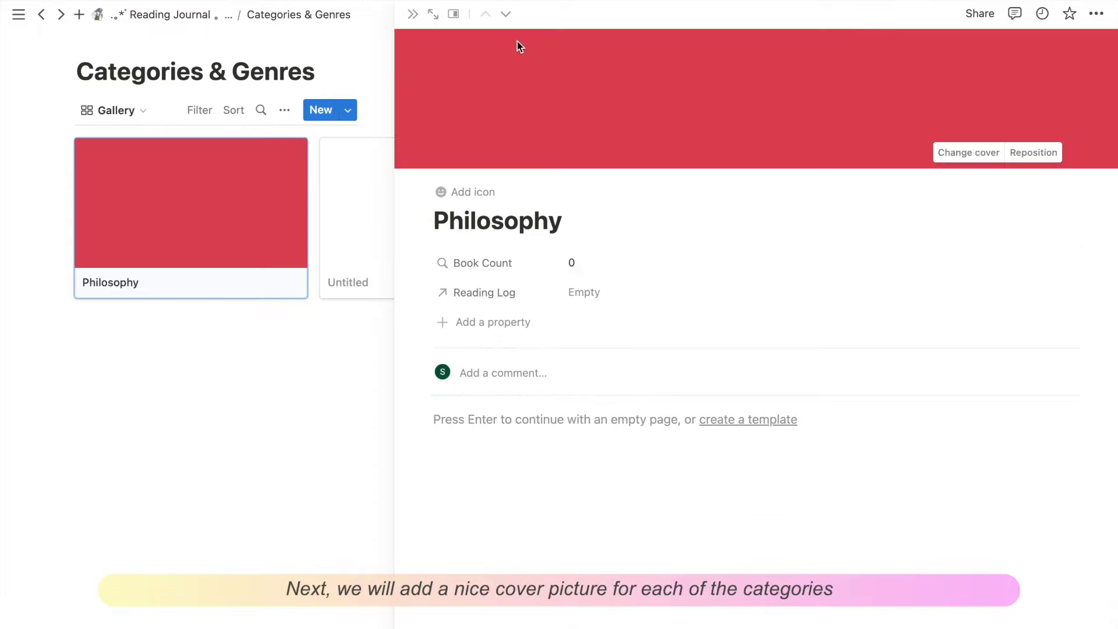
click(955, 152)
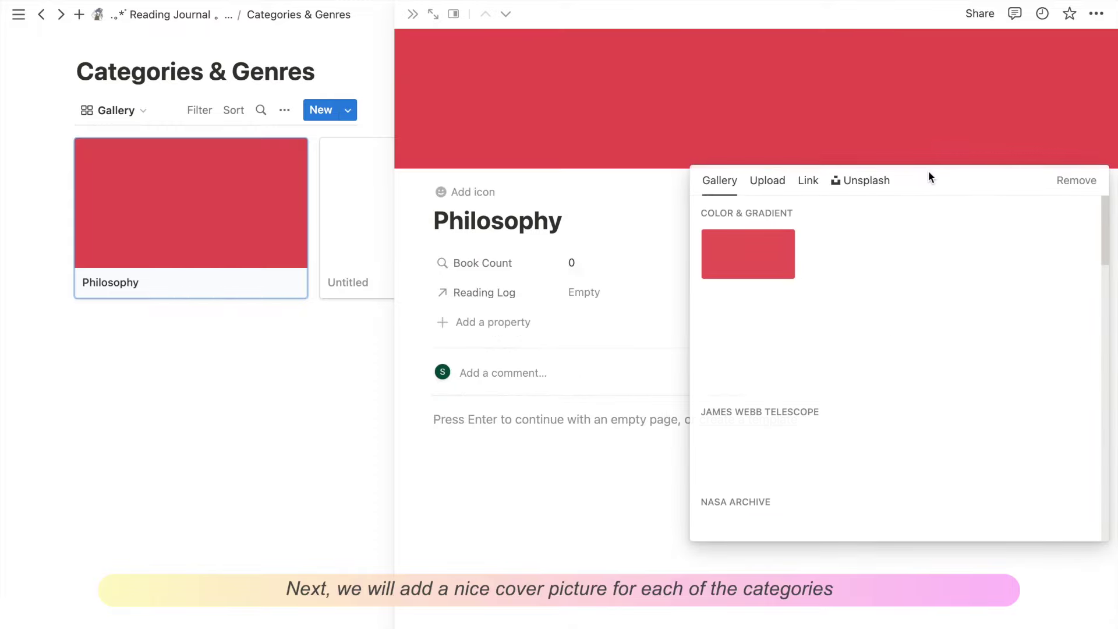
click(767, 180)
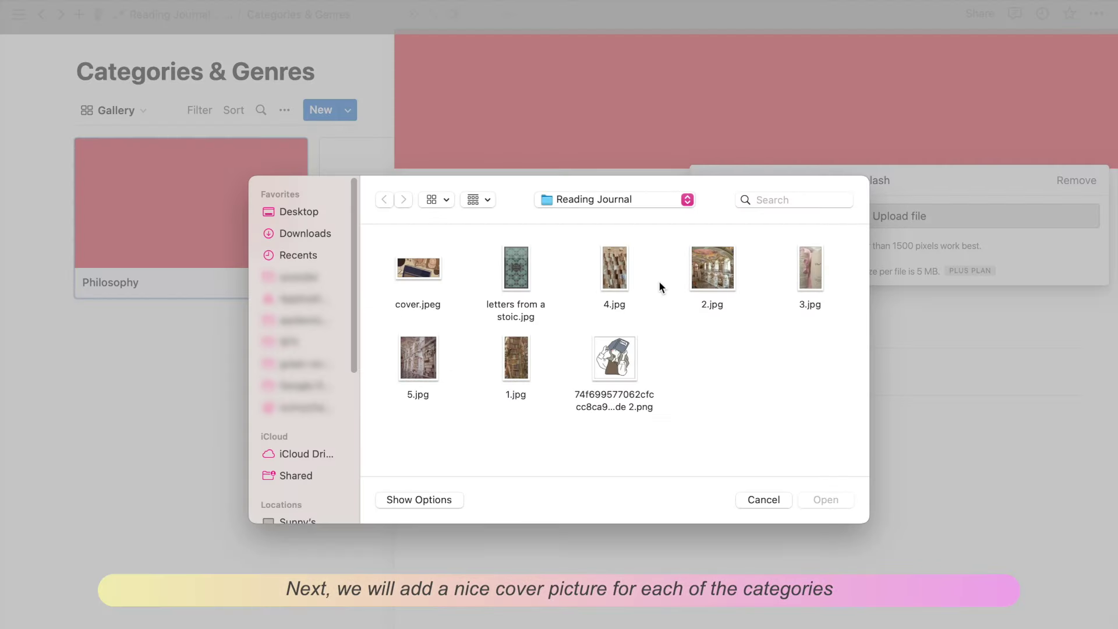
double_click(515, 357)
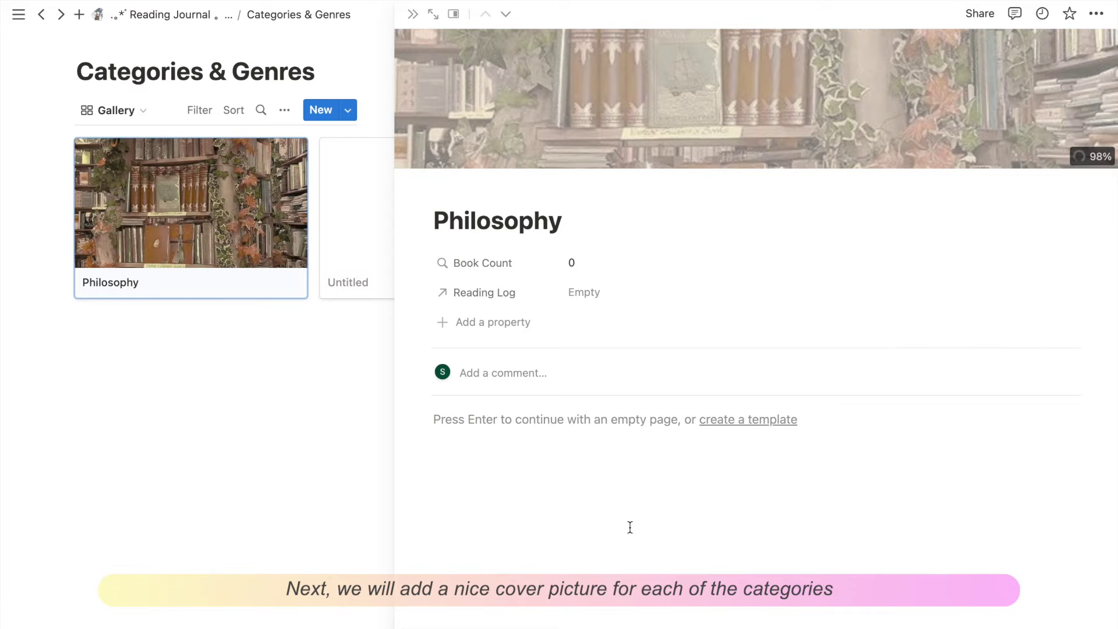
key(Escape)
Add category cards Spirituality & Self Help, Business & Economics and Health & Wellness
click(482, 240)
text(Spirituality &)
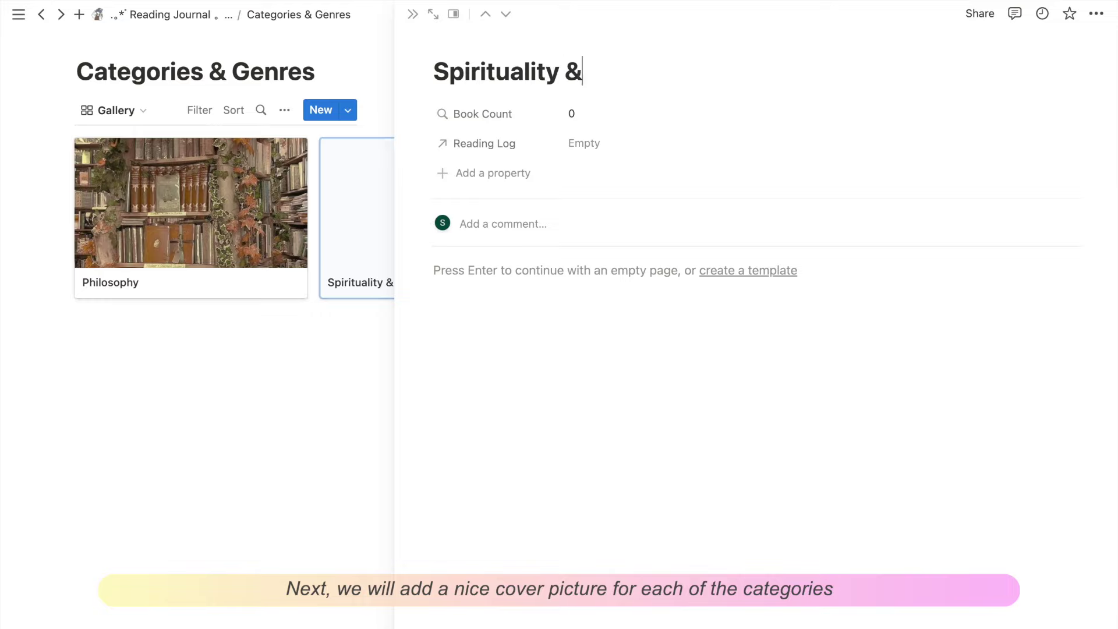
text( Self Help)
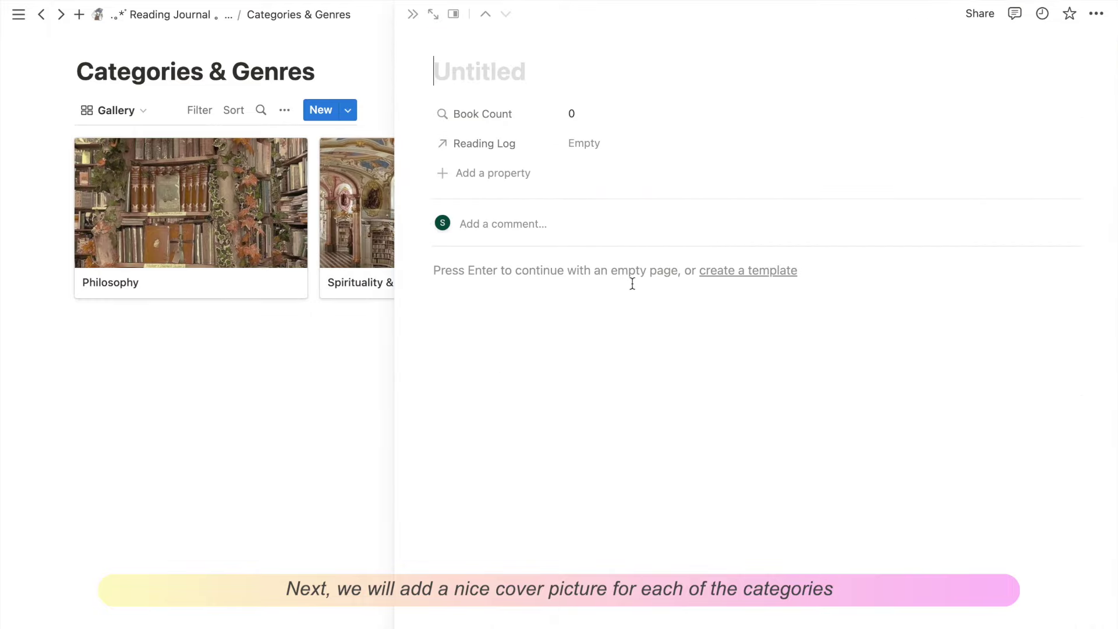
text(Business & Economics)
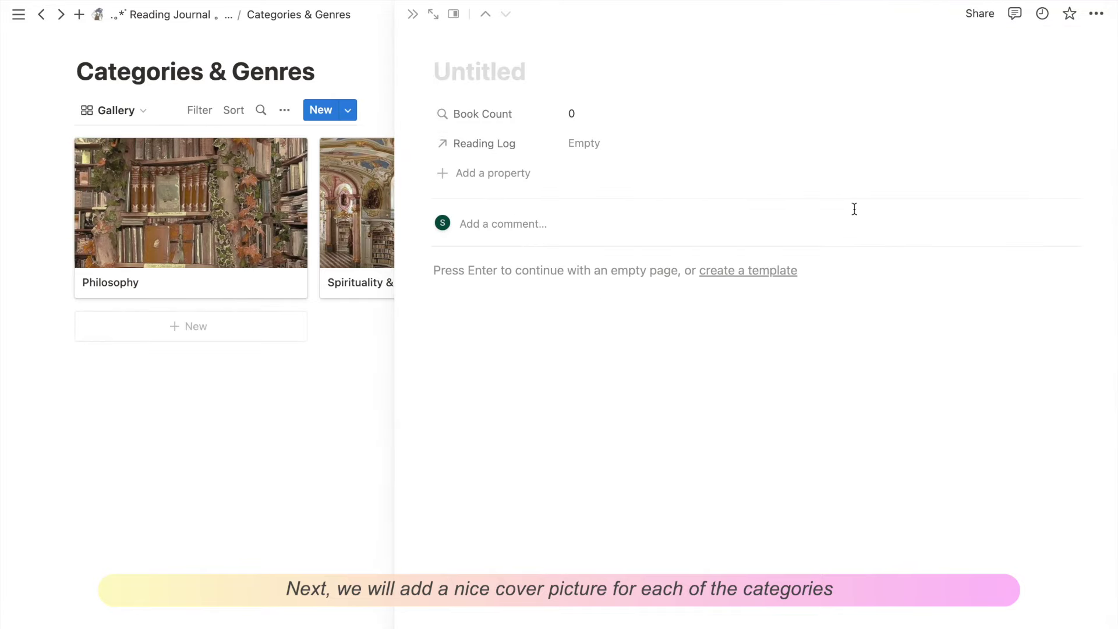
text(Health & Wellnes)
text(s)
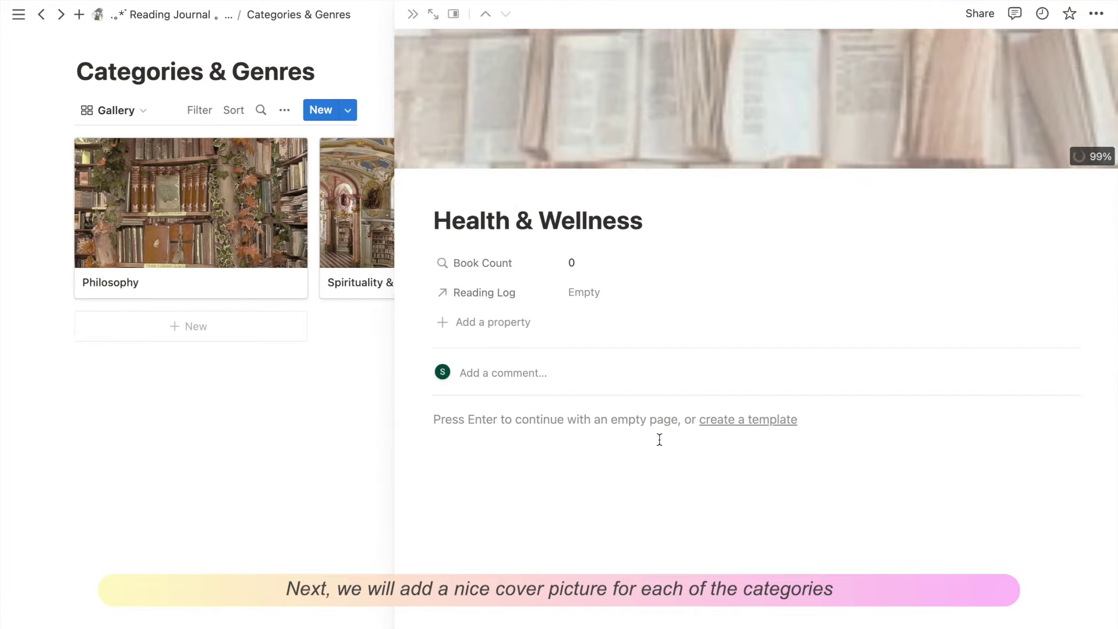
key(Escape)
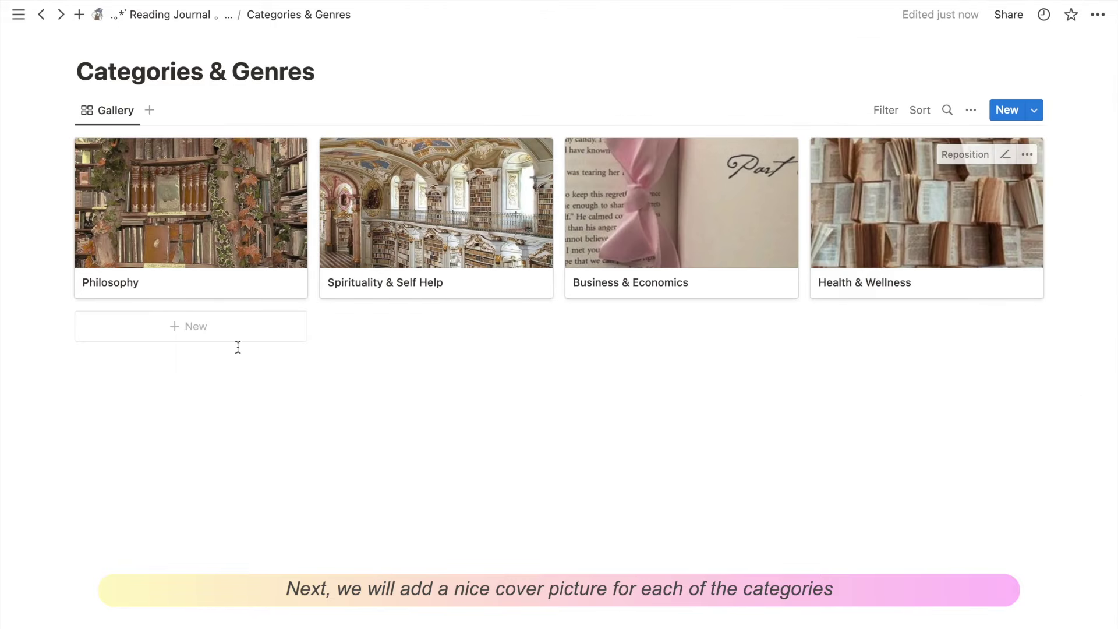
Add a Language category card with 5.jpg uploaded as its cover
click(230, 327)
text(Language)
click(498, 43)
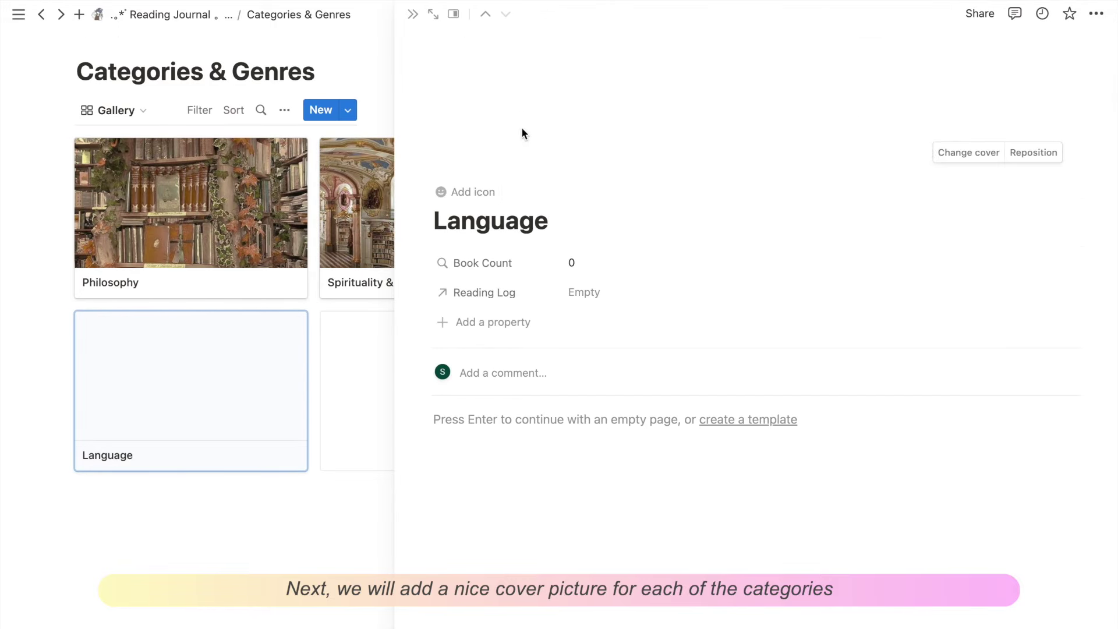
click(899, 152)
click(766, 180)
click(830, 218)
double_click(431, 366)
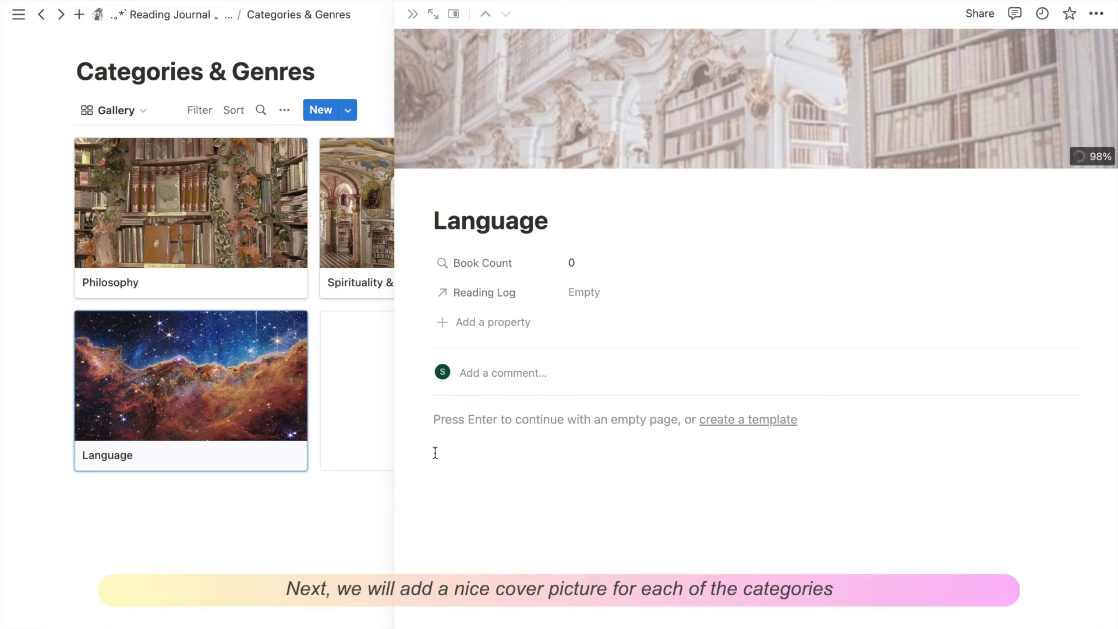
click(282, 532)
Give all five category cards the scroll icon
drag(985, 445, 214, 229)
right_click(214, 228)
click(288, 421)
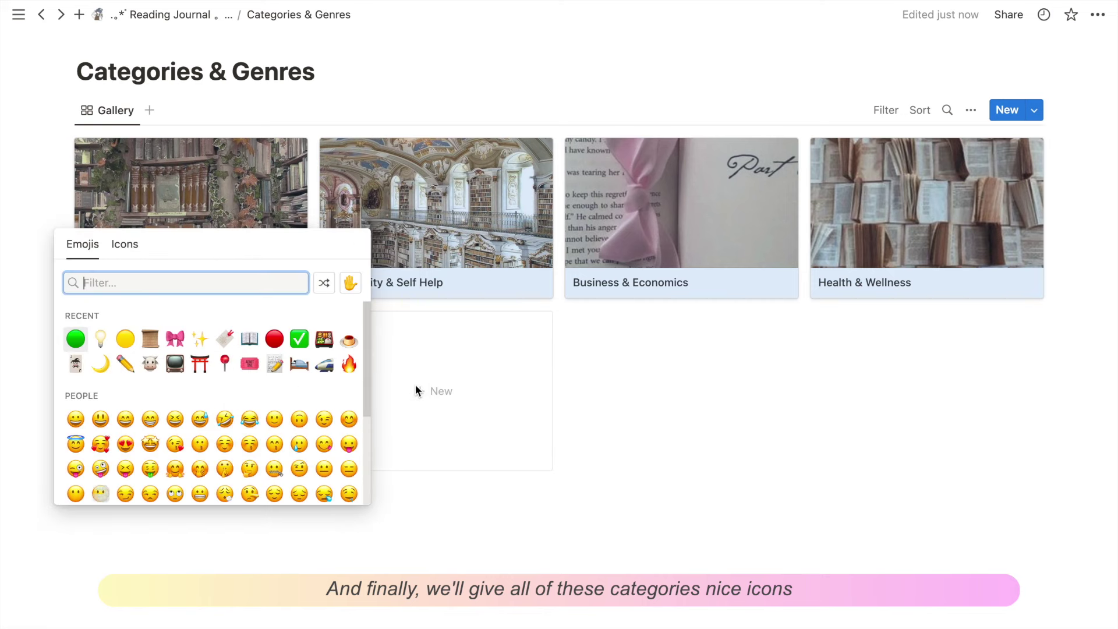
click(151, 340)
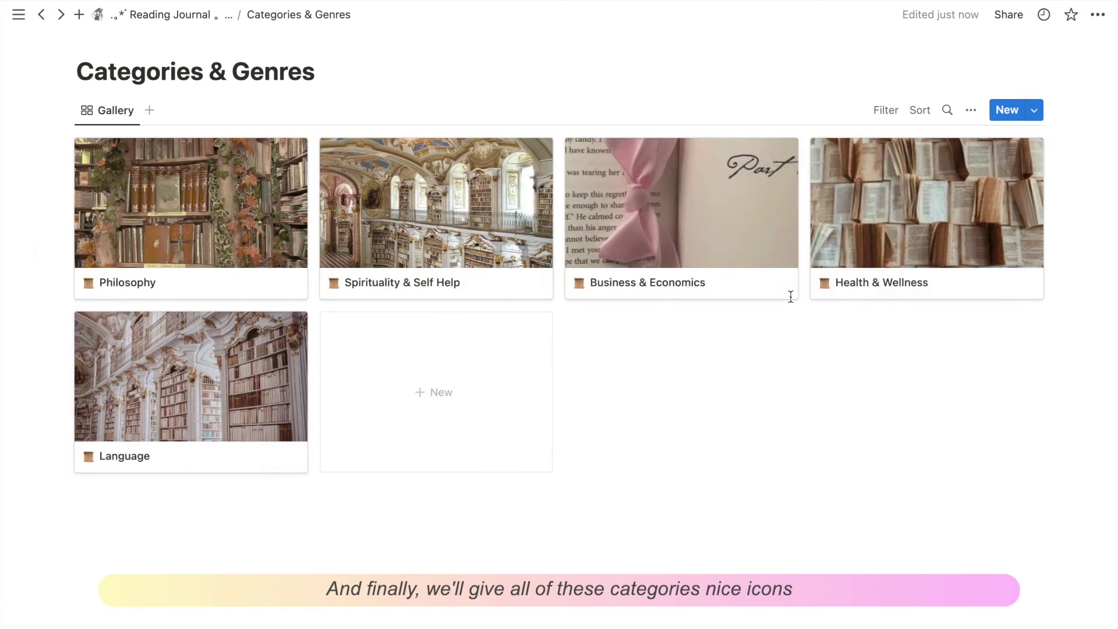
Show the Book Count property on the gallery cards
click(971, 114)
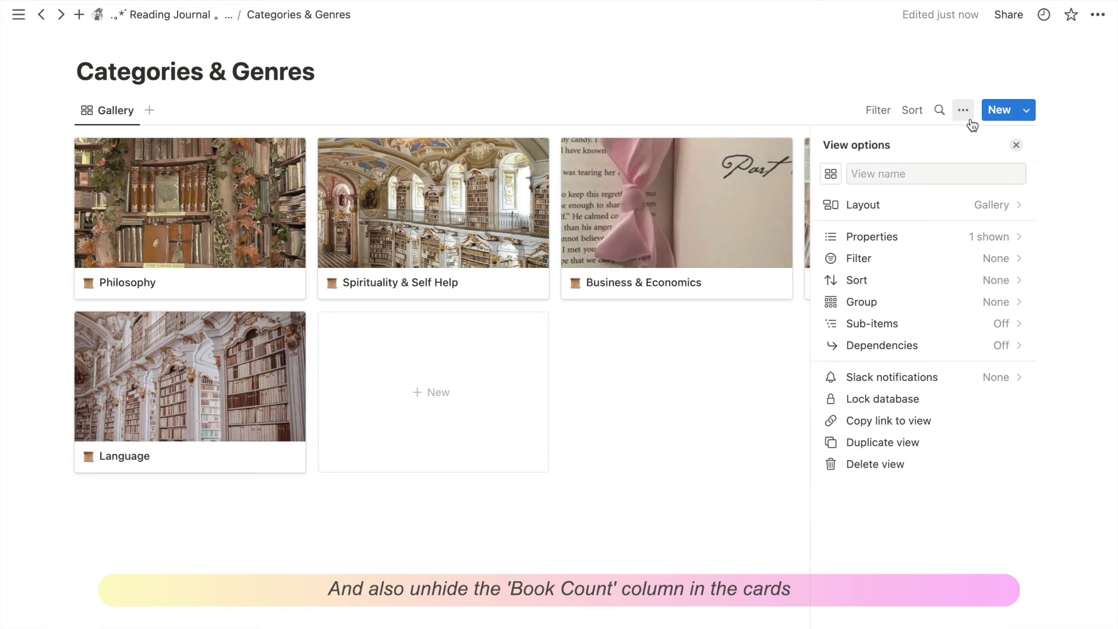
click(951, 238)
click(1000, 284)
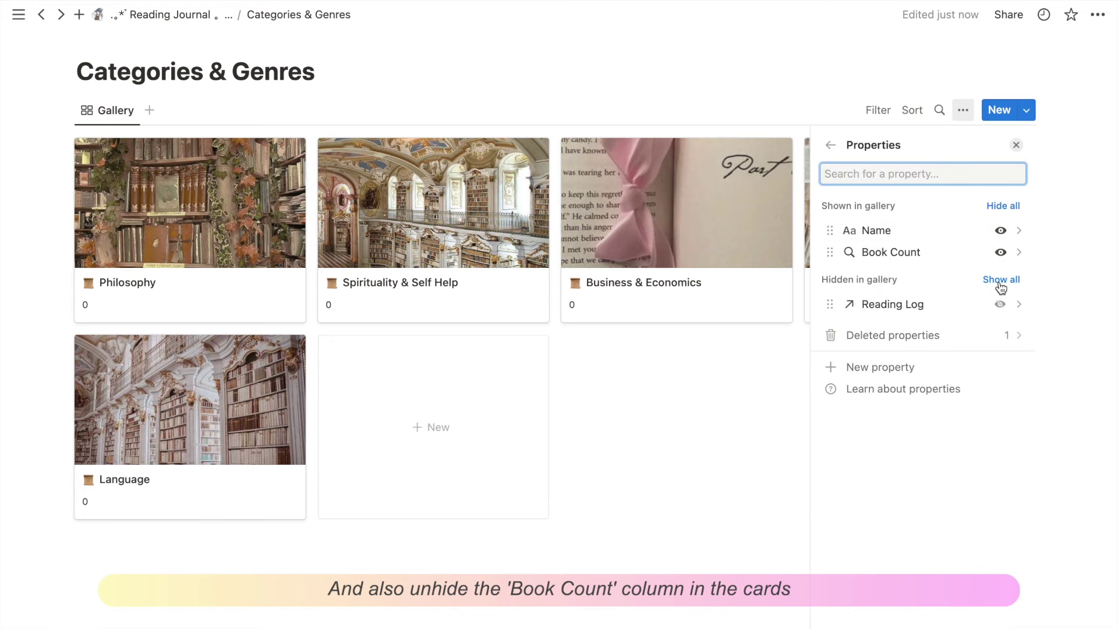
click(673, 409)
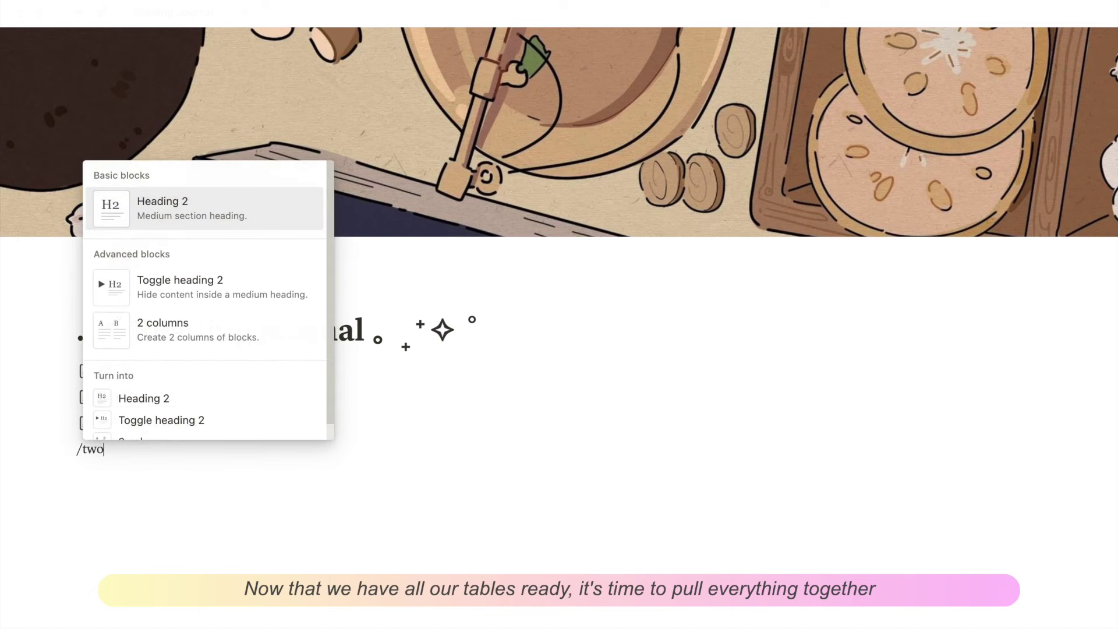
Add a widened, italic quote block: 'The more that you read, the more things you will know…'
key(Down)
key(Down)
key(Down)
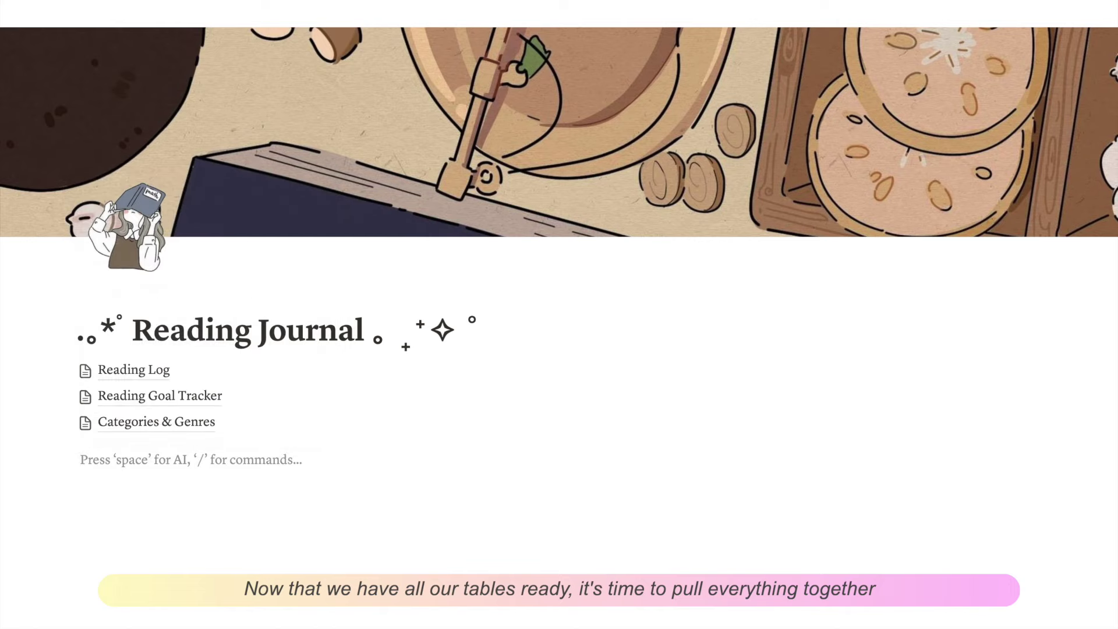
text(/quote)
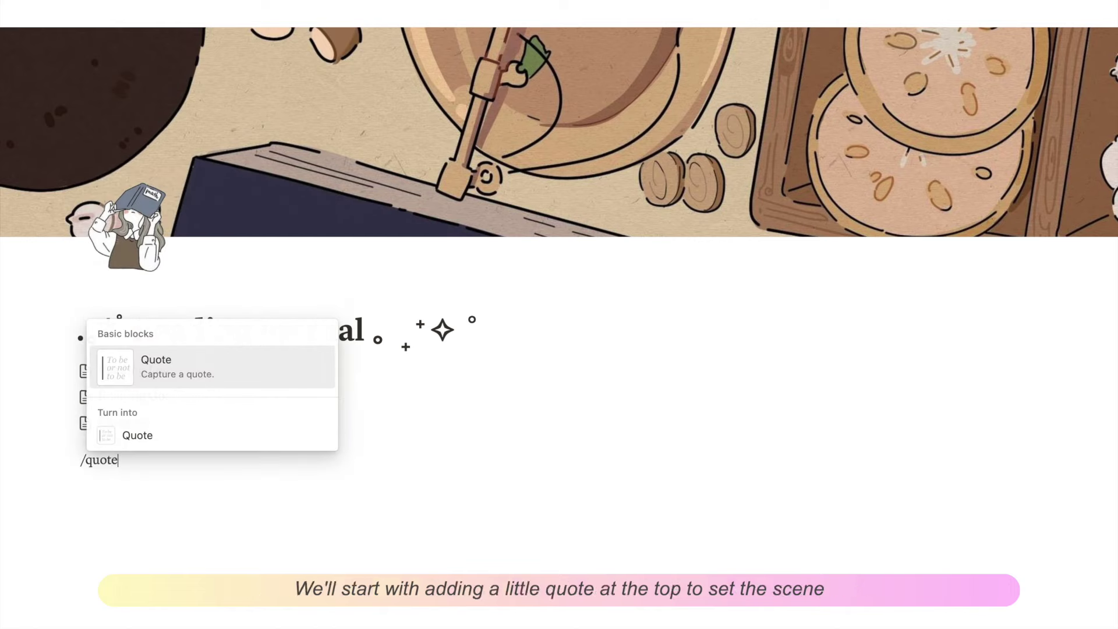
key(Return)
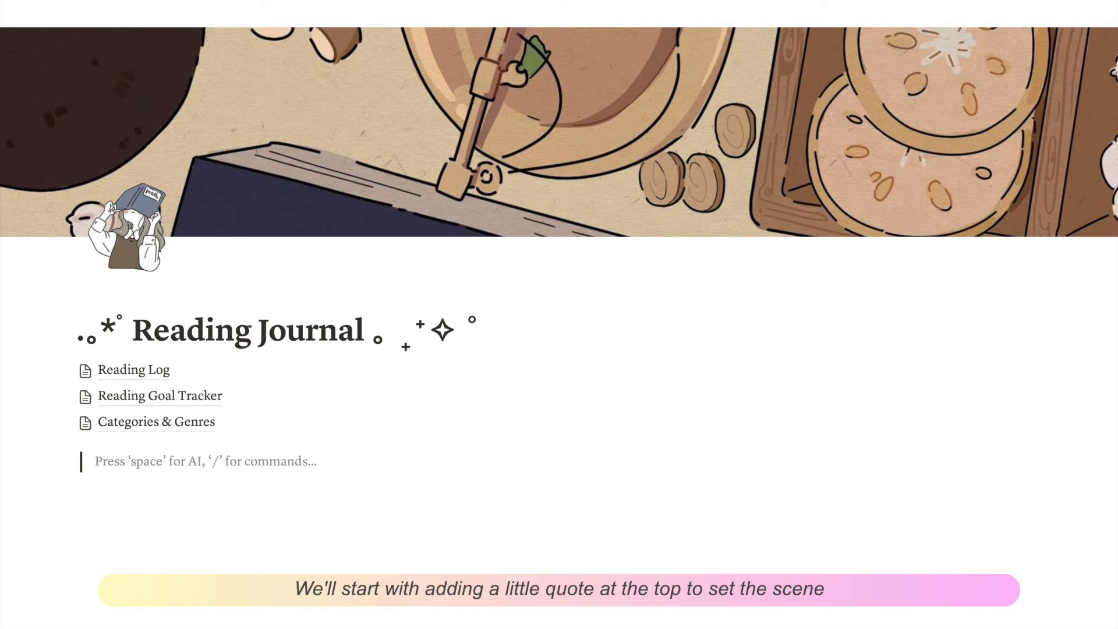
text("The more that you read, the more things you will know. The more that you learn, the more places you'll go.")
drag(558, 469, 837, 466)
key(ctrl+a)
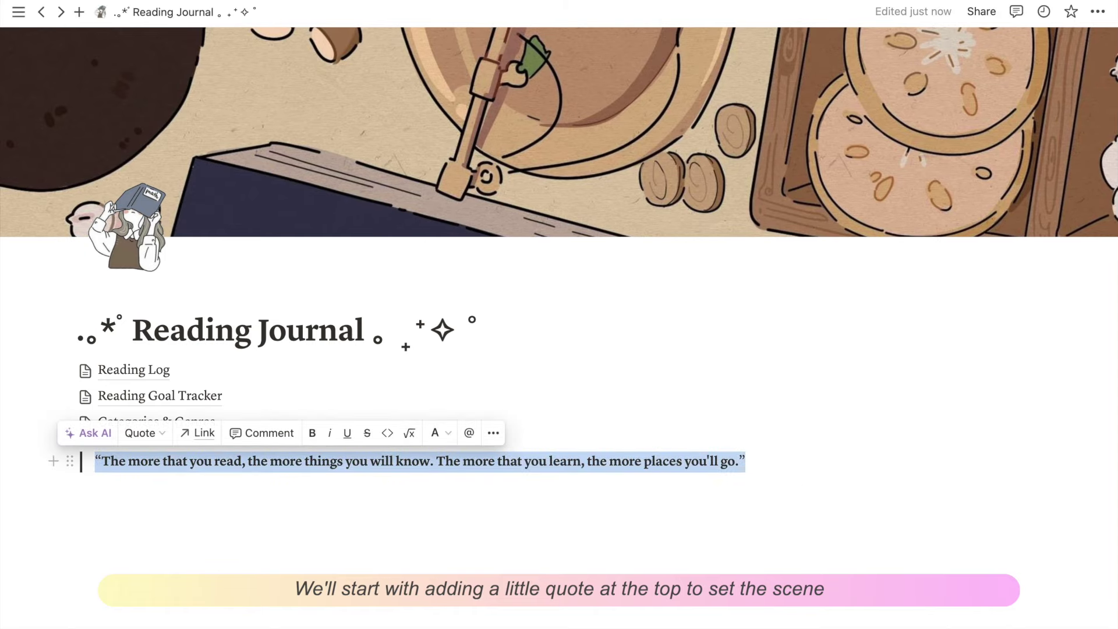
key(ctrl+i)
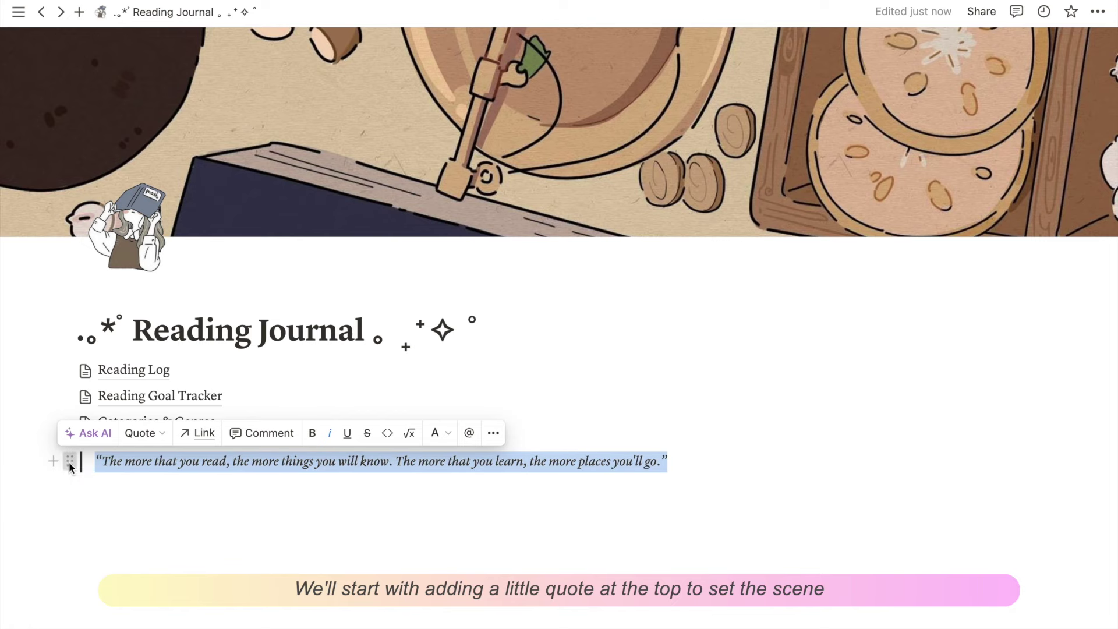
click(68, 462)
Color the quote brown and add a yellow-background Navigation toggle beside it
mouse_move(157, 550)
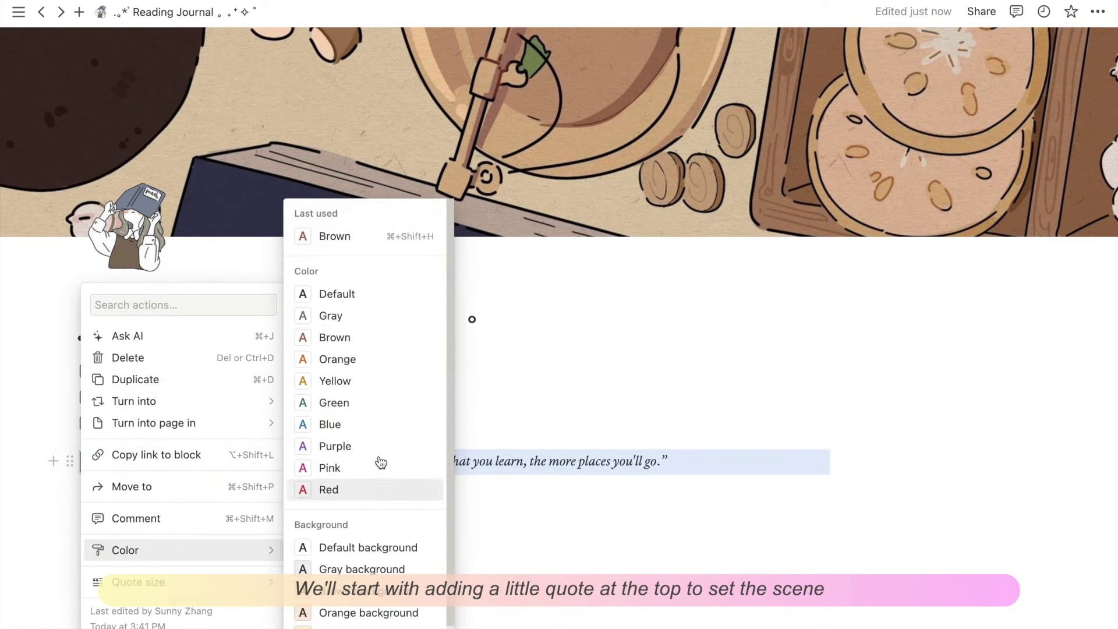
click(362, 339)
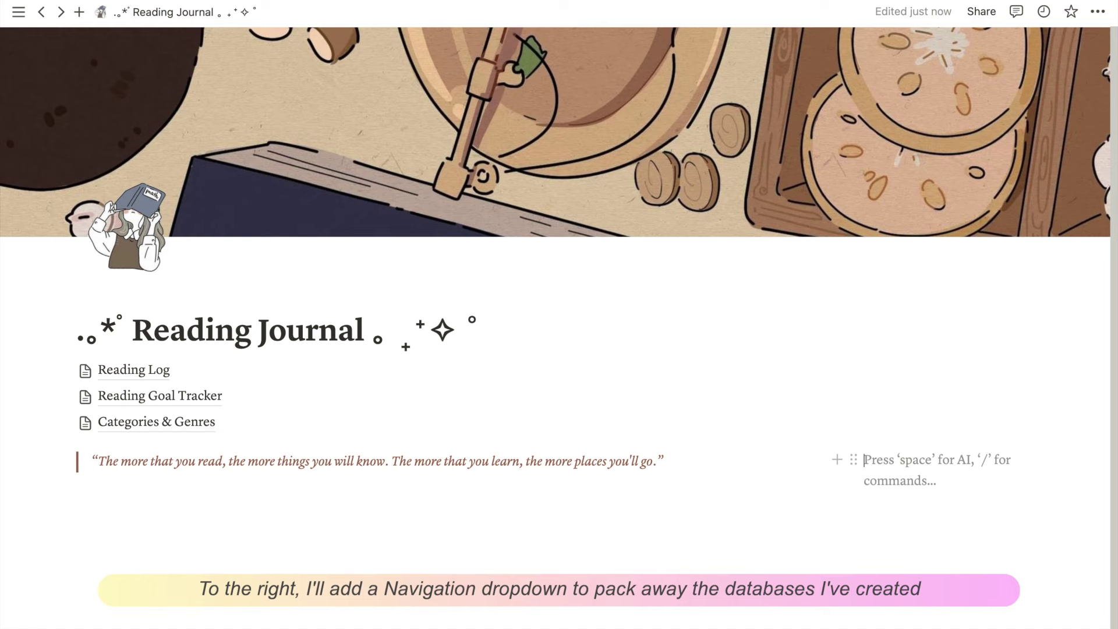
text(/toggle)
key(Return)
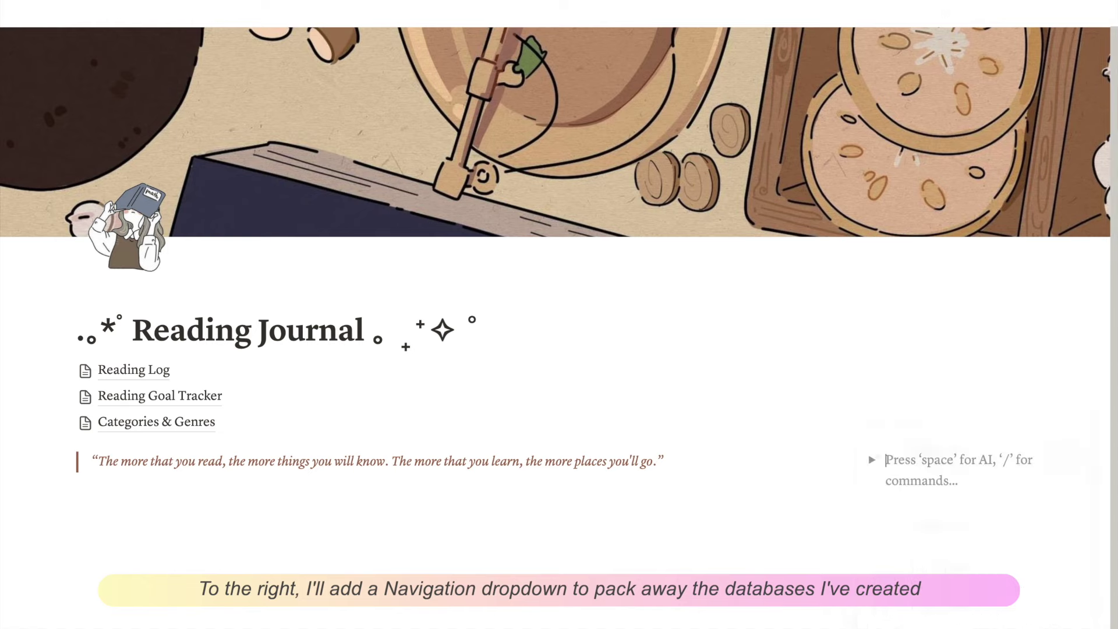
text(Navigatio)
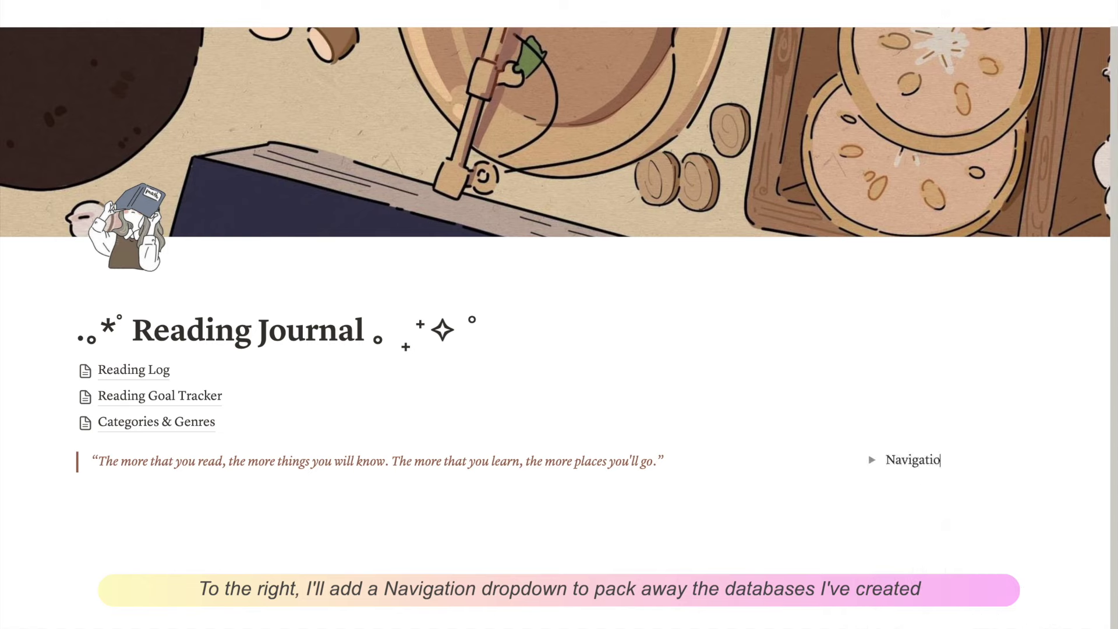
text(n)
key(super+a)
click(855, 458)
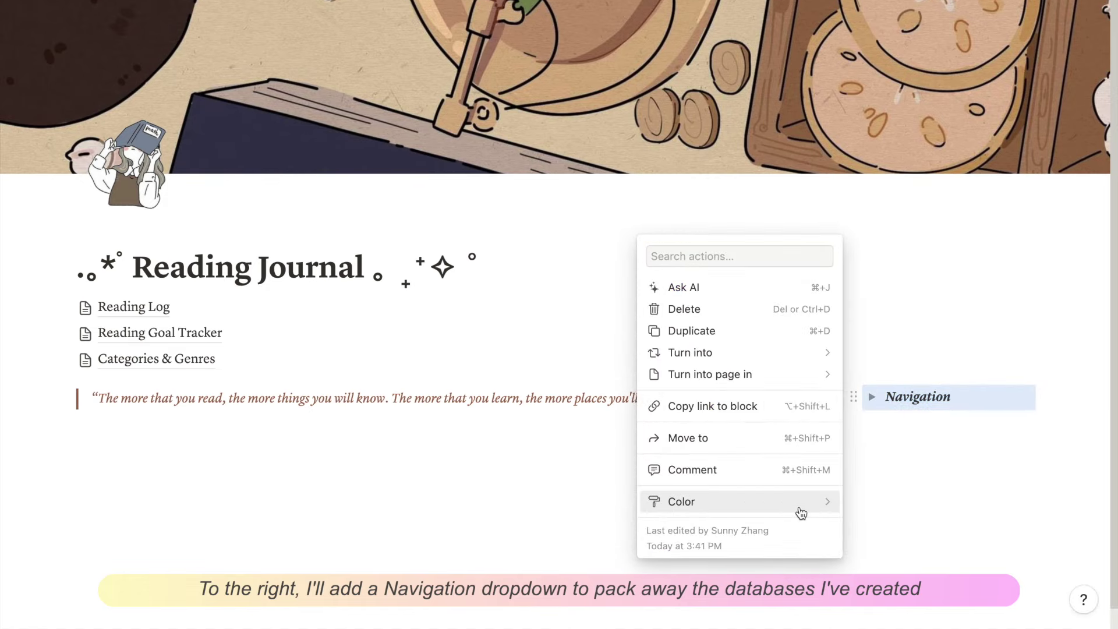
mouse_move(798, 507)
click(908, 570)
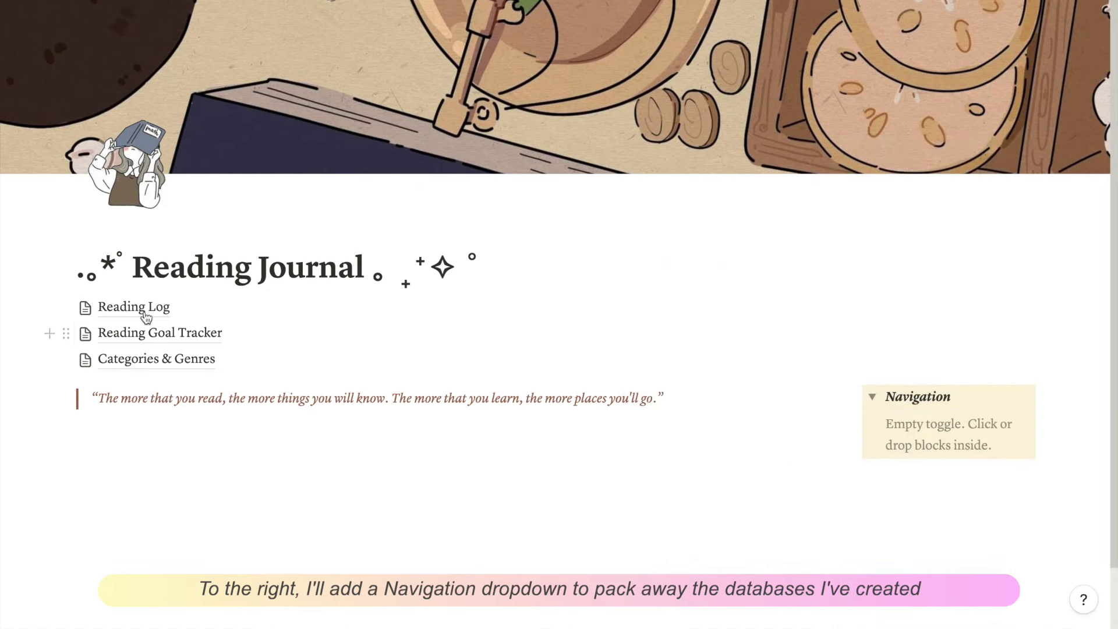
Move the Reading Log and Reading Goal Tracker links into the Navigation toggle and collapse it
drag(169, 307, 801, 404)
drag(163, 307, 932, 410)
drag(838, 395, 714, 399)
click(760, 383)
click(789, 414)
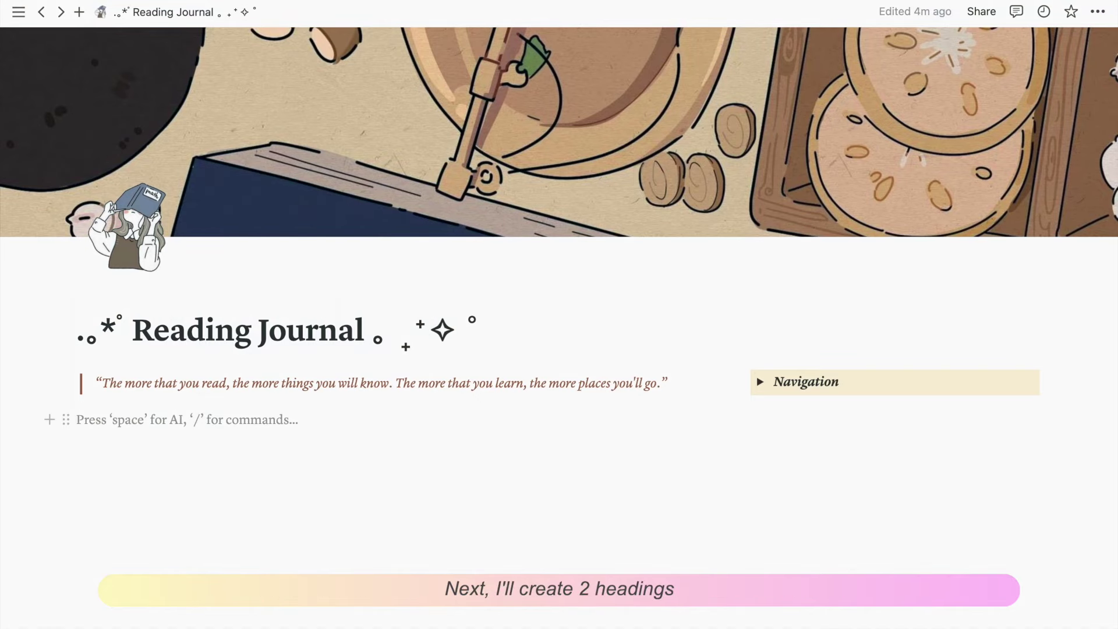
Insert a two-column layout with a bold italic 'Currently Reading' heading
text(/two)
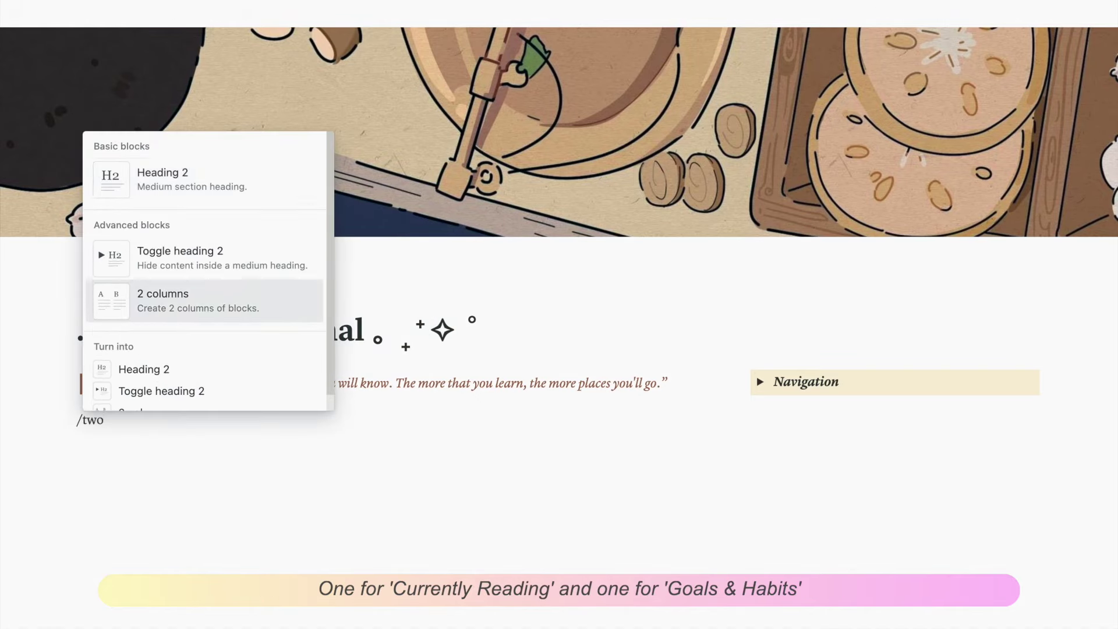
key(Return)
text(Currently Reading)
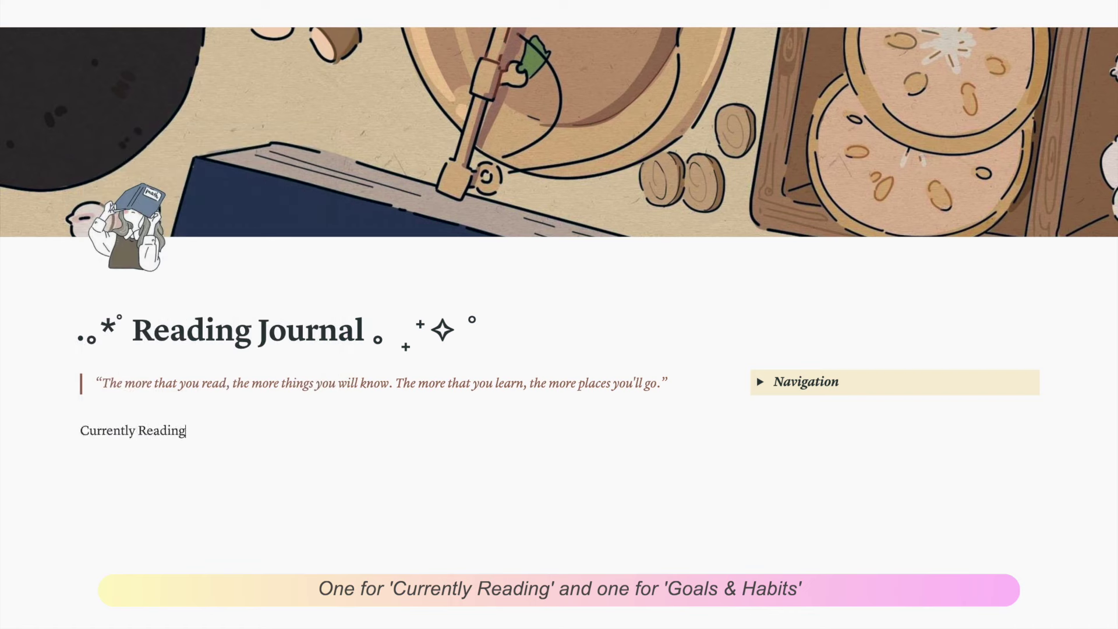
key(shift+Home)
key(ctrl+i)
key(ctrl+b)
Frame the Currently Reading heading with ⊹ symbols and give it a peach background
key(Home)
text(+*)
key(End)
text(⊹)
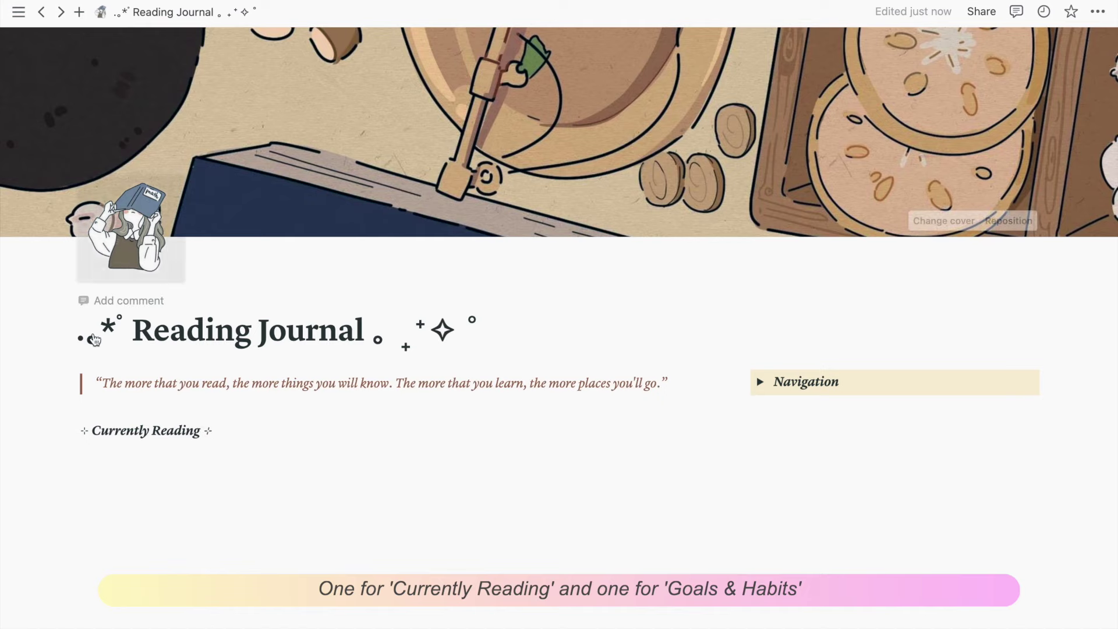
key(shift+Left)
click(69, 434)
mouse_move(169, 536)
click(349, 235)
Duplicate the heading into the right column and retitle it bold italic 'Goals & Habit'
click(70, 431)
click(116, 364)
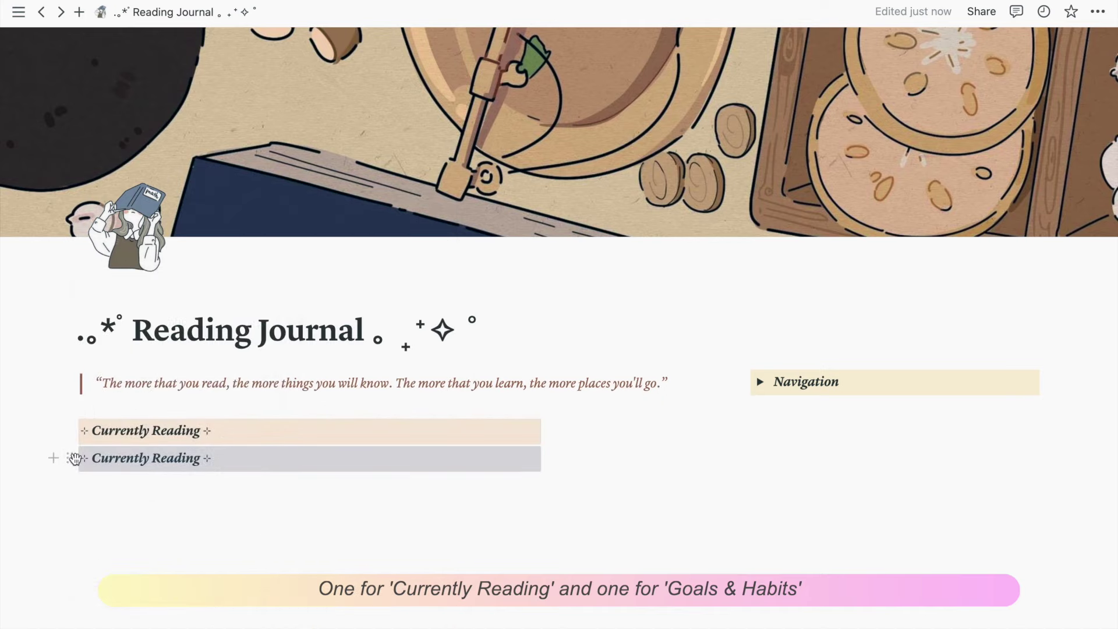
drag(70, 457, 590, 431)
text(Goals)
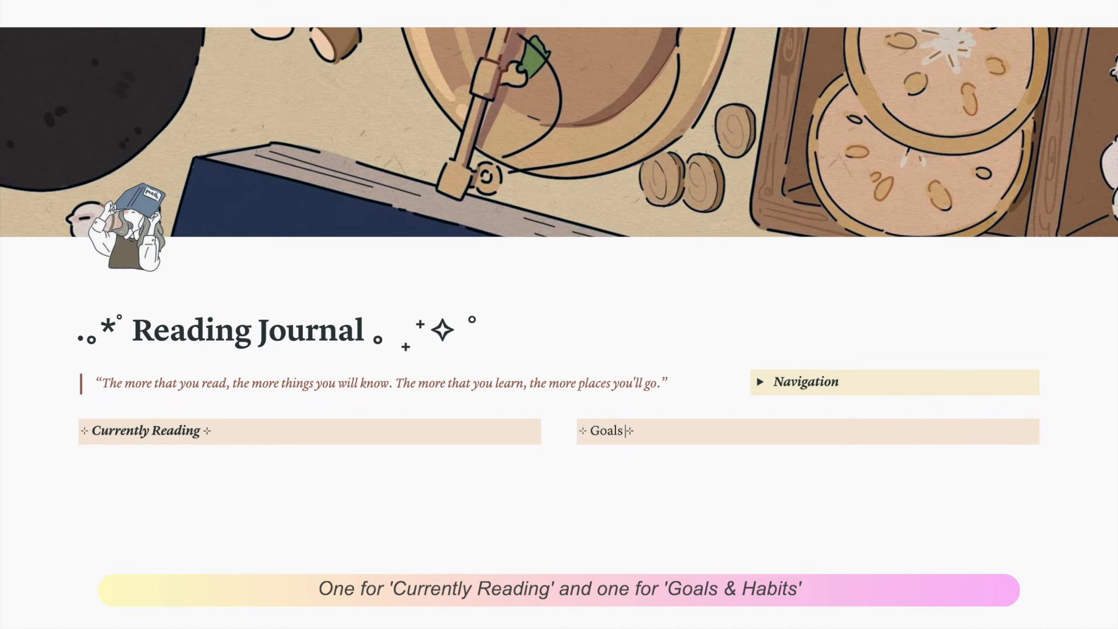
text( & Habit)
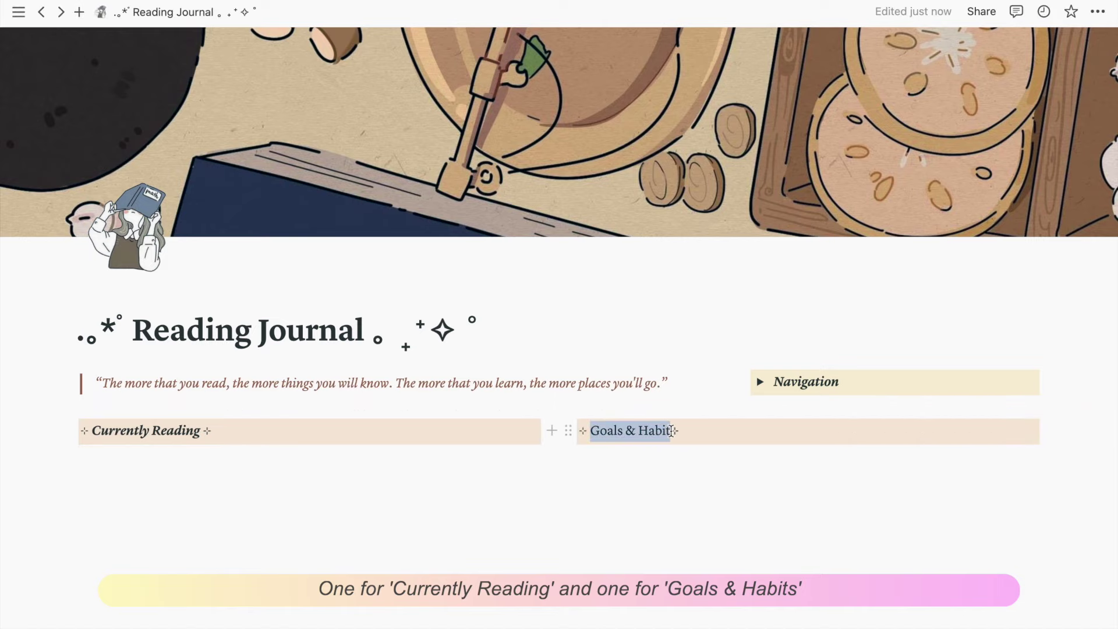
key(super+b)
key(super+i)
Upload bar.png as an image divider and move it up under the quote
click(48, 446)
text(/image)
click(136, 432)
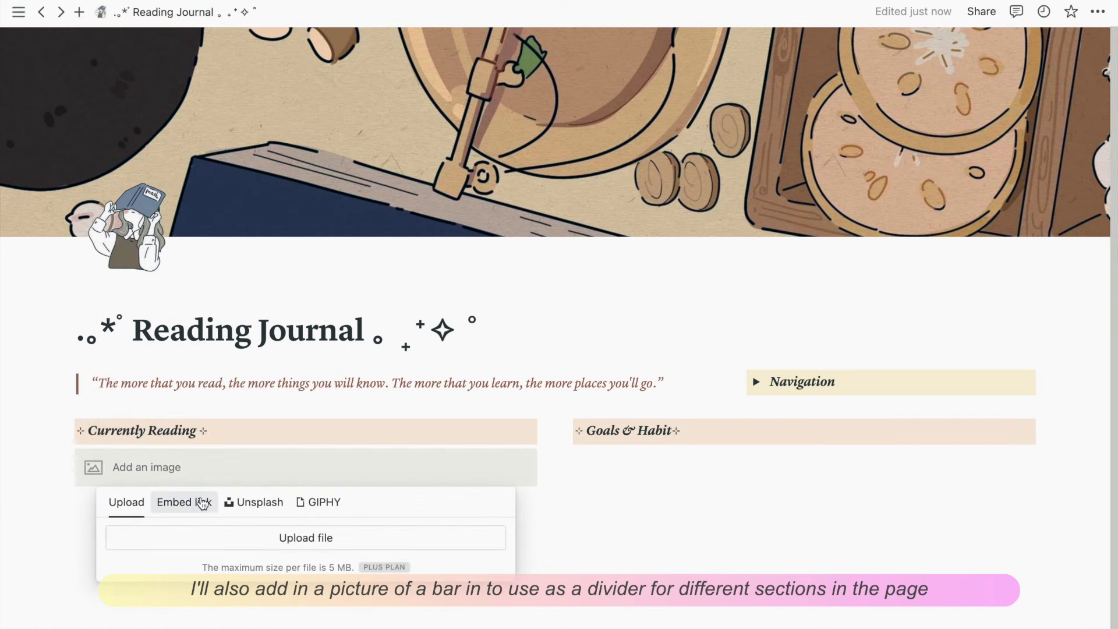
click(230, 551)
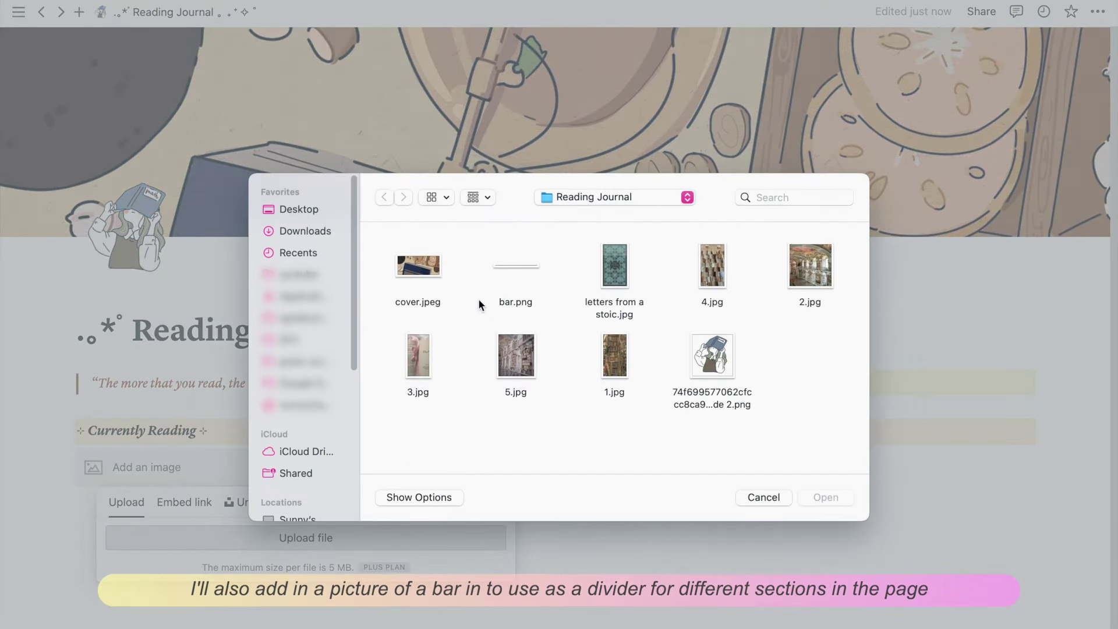
double_click(526, 269)
drag(112, 452, 115, 402)
click(733, 544)
text(/view)
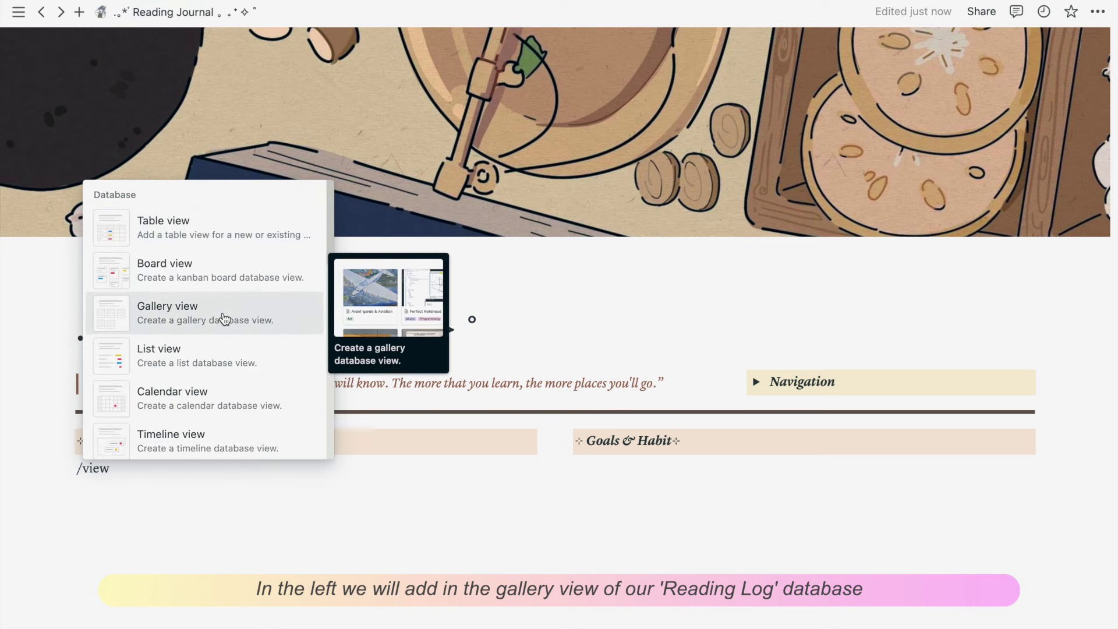
Add a Reading Log gallery using the Currently Reading view, and narrow its column
click(224, 319)
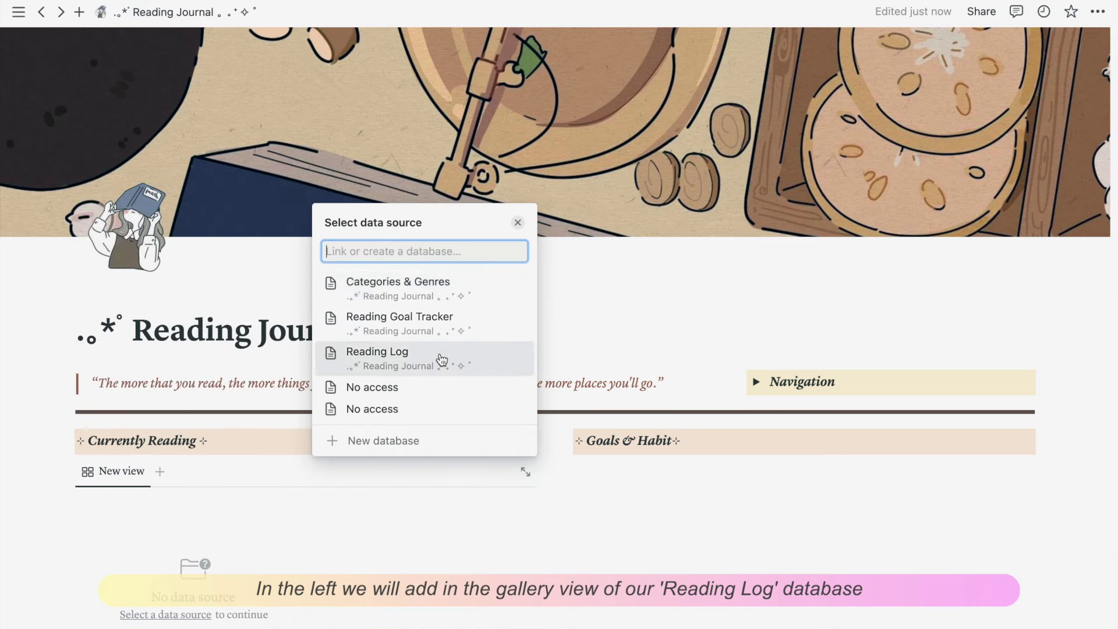
click(442, 358)
click(387, 391)
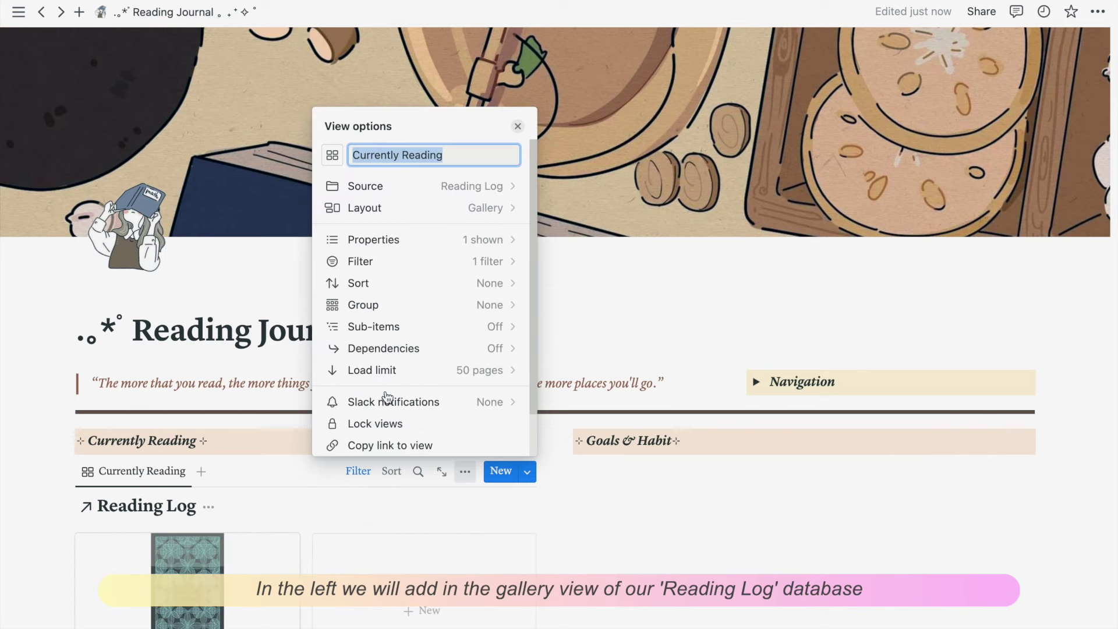
click(557, 498)
scroll(550, 496, down, 3)
drag(553, 481, 389, 482)
Add a Reading Goal Tracker table view under the Goals & Habit heading
click(409, 363)
text(/tabl)
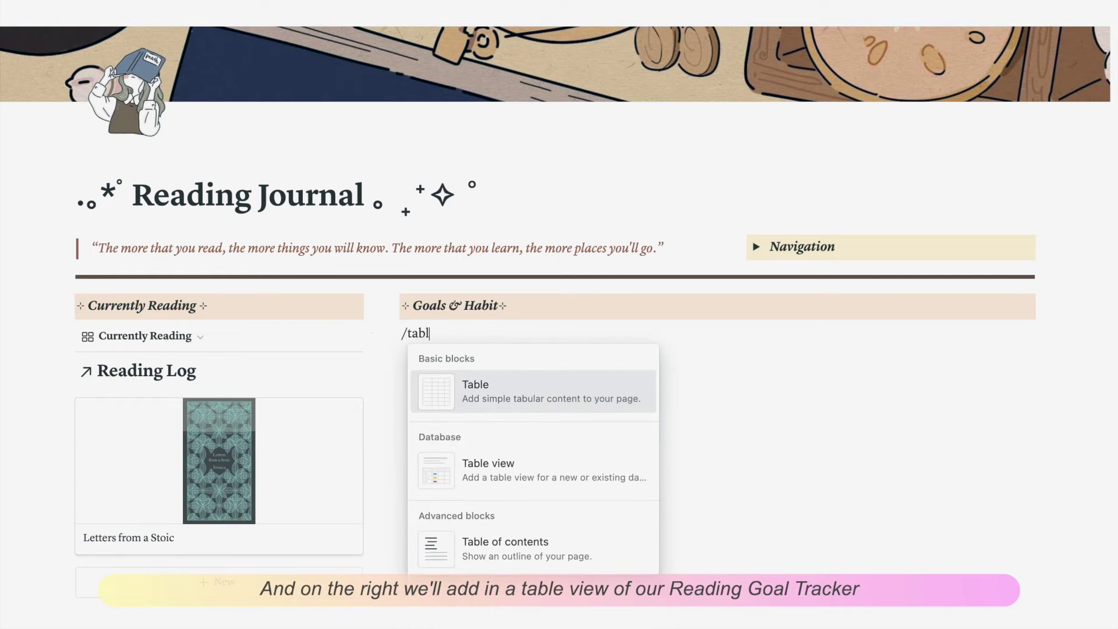
key(Down)
key(Return)
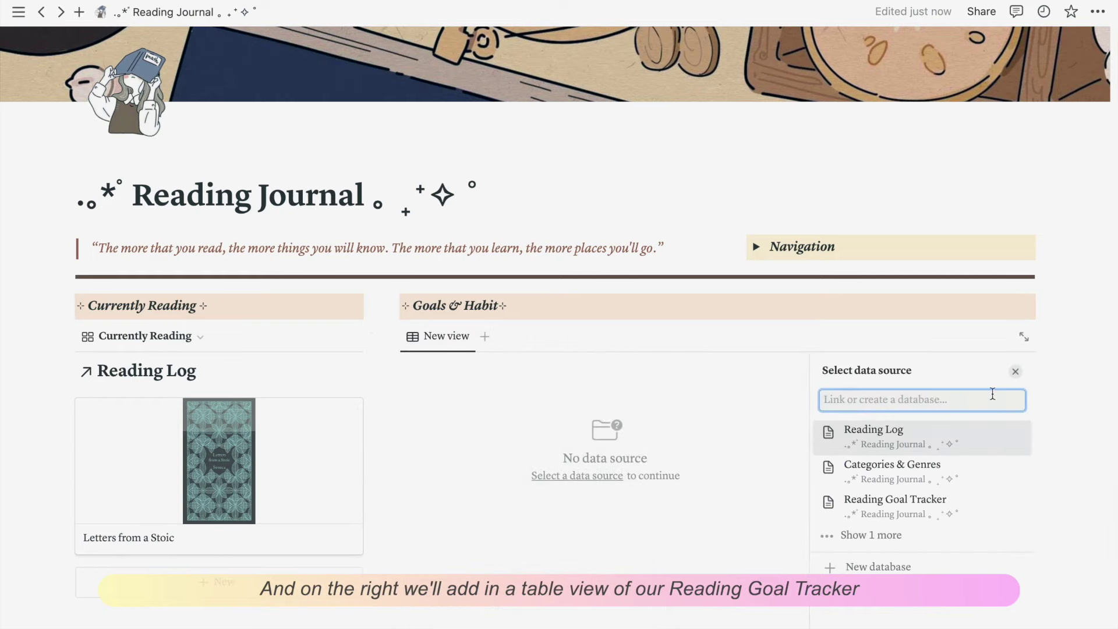
click(942, 507)
key(Return)
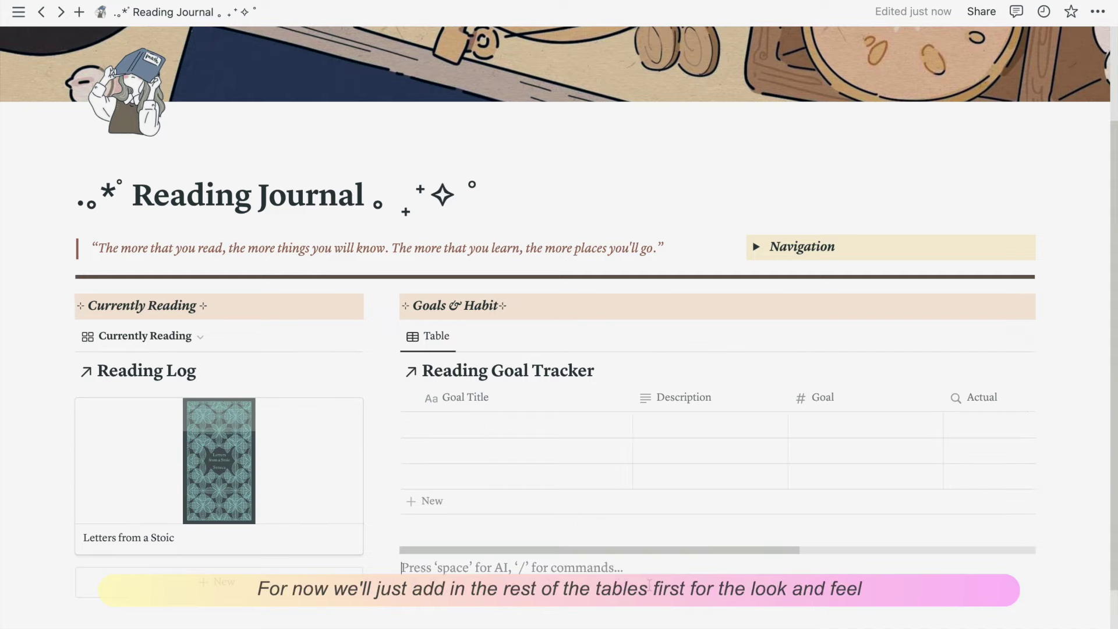
scroll(650, 584, down, 1)
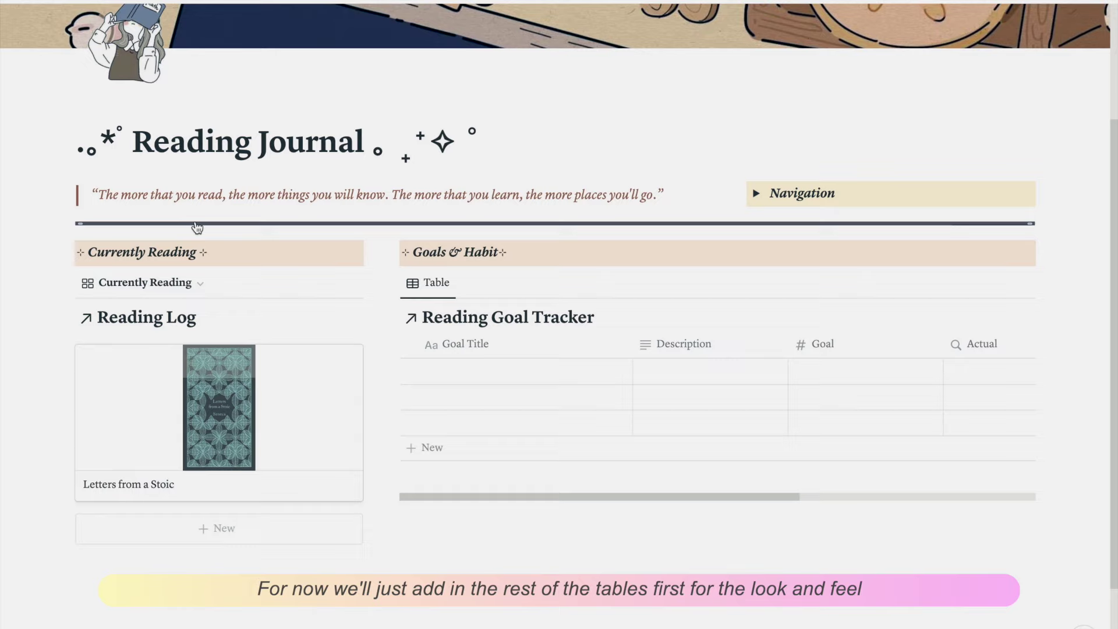
click(110, 556)
Paste the copied divider below the Currently Reading and Goals & Habit columns
key(ctrl+v)
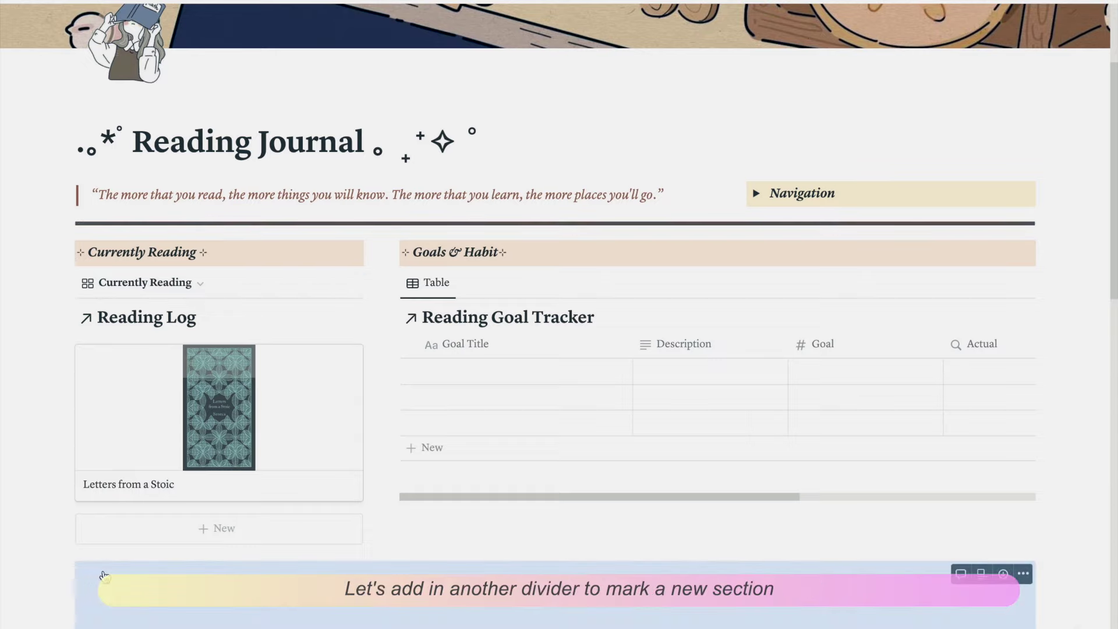
scroll(103, 571, down, 2)
click(115, 516)
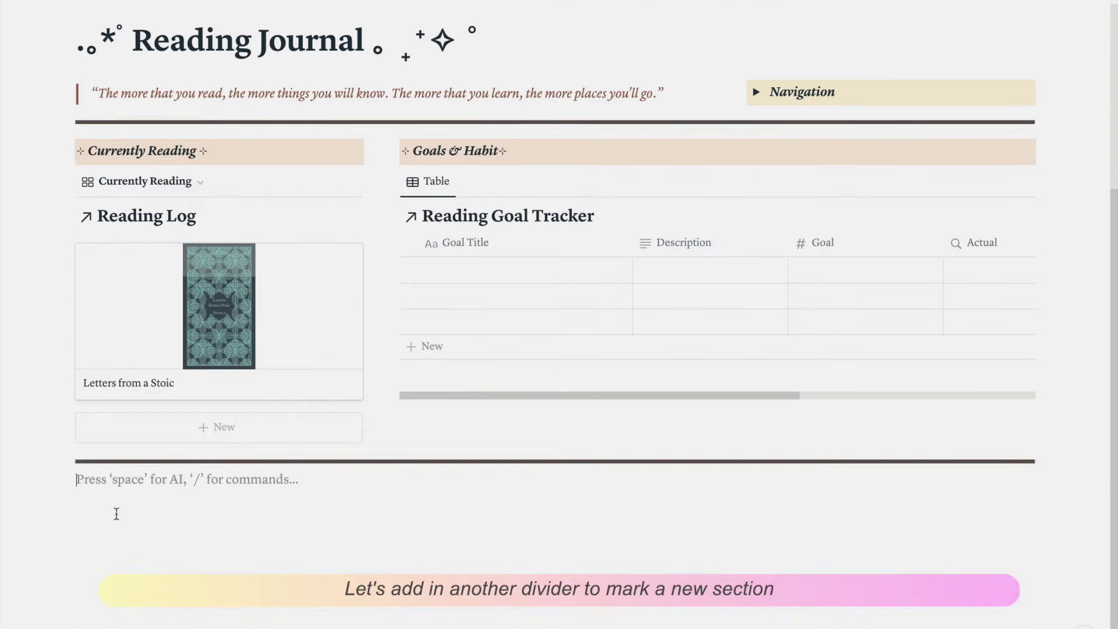
text(/two)
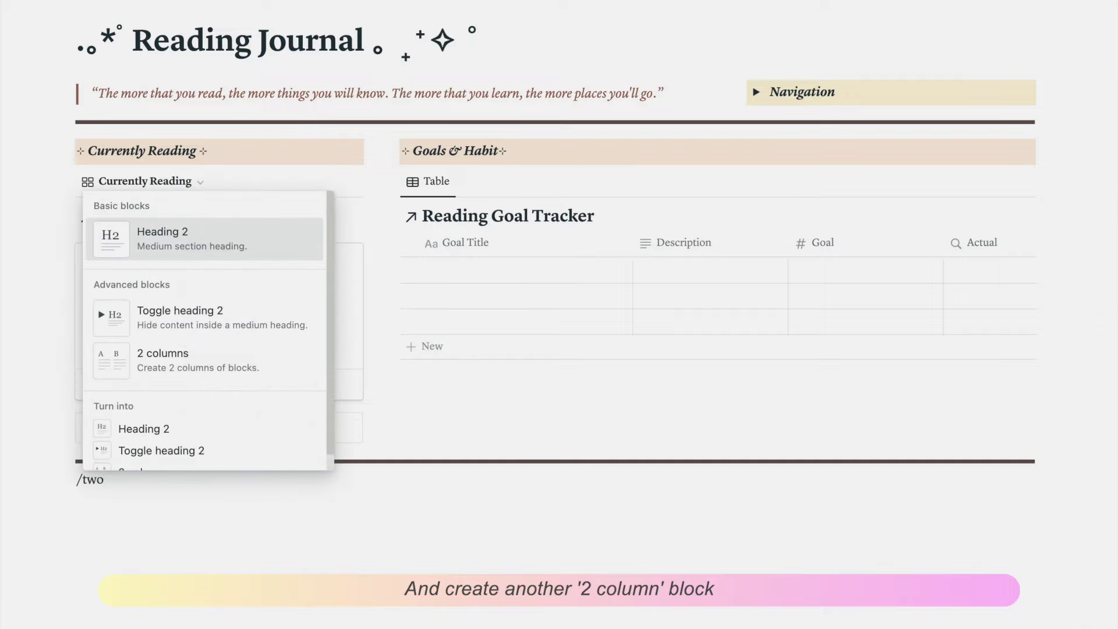
key(Down)
key(Down)
key(Return)
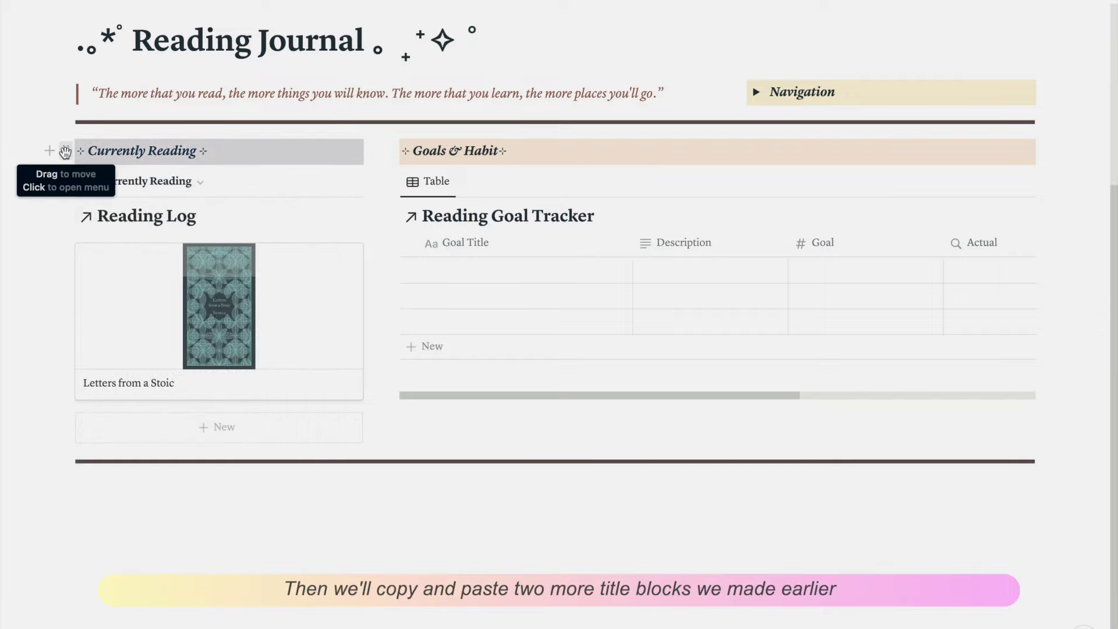
Paste two banner copies side by side, retitling them 'Reading Categories' and 'Wishlist'
key(ctrl+c)
click(93, 484)
key(ctrl+v)
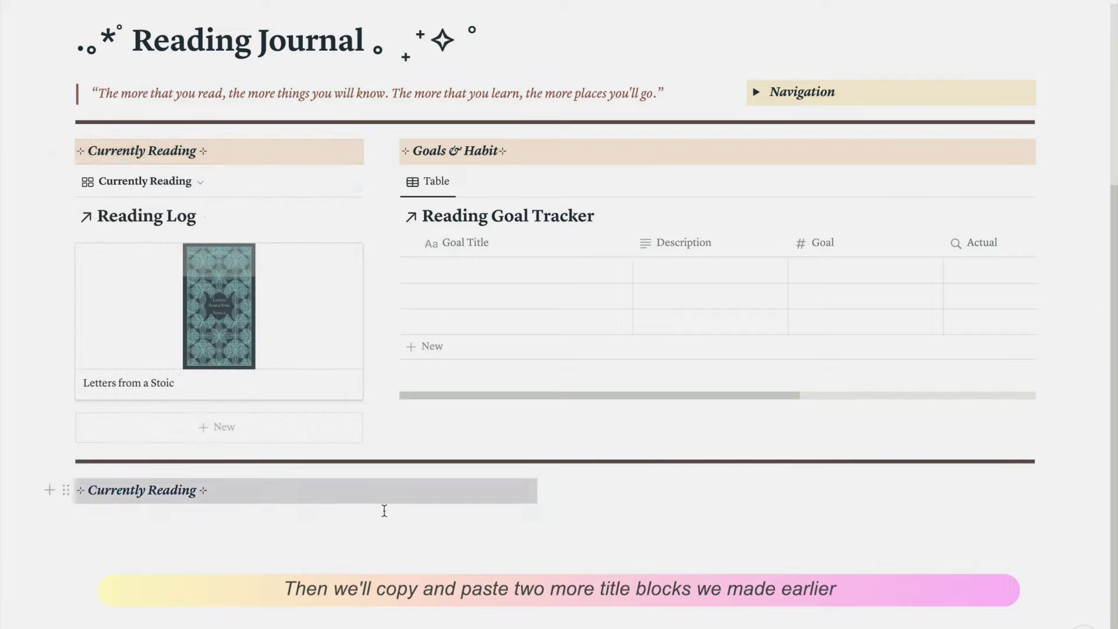
click(622, 499)
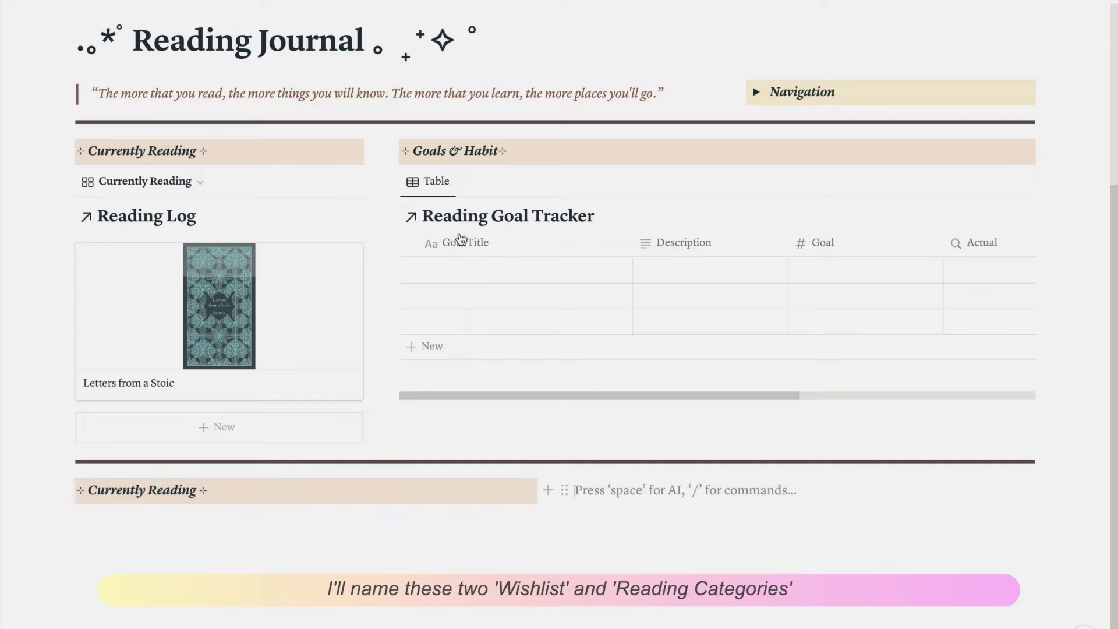
key(ctrl+v)
drag(586, 490, 658, 494)
text(Wi)
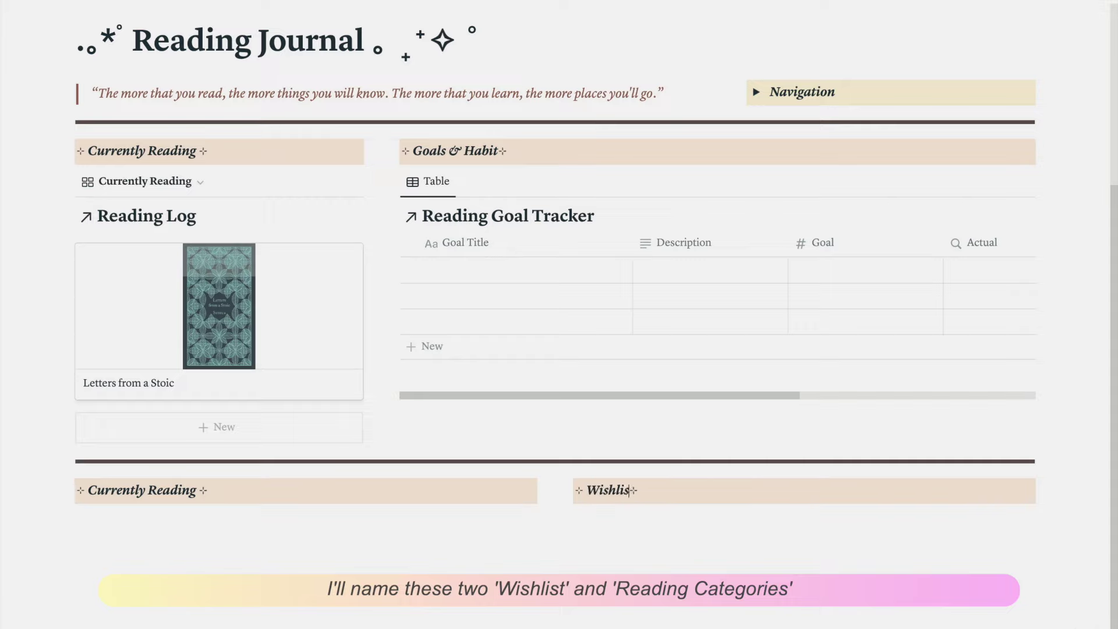
drag(176, 490, 95, 491)
text(r)
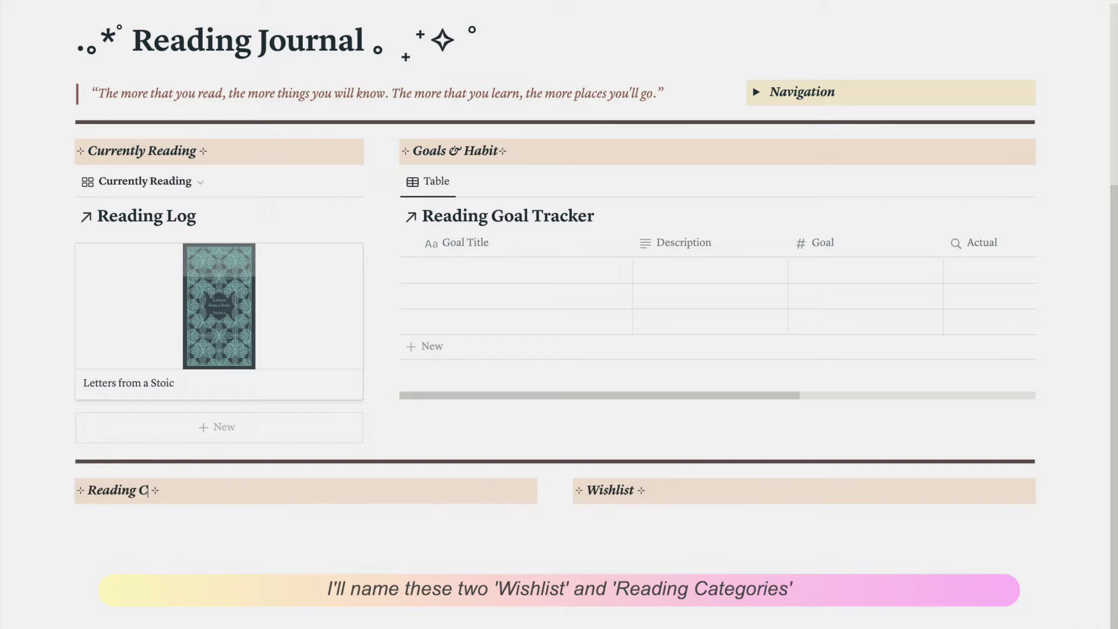
text(eading Categories)
Insert a Categories & Genres gallery under the Reading Categories banner
key(Return)
text(/gall)
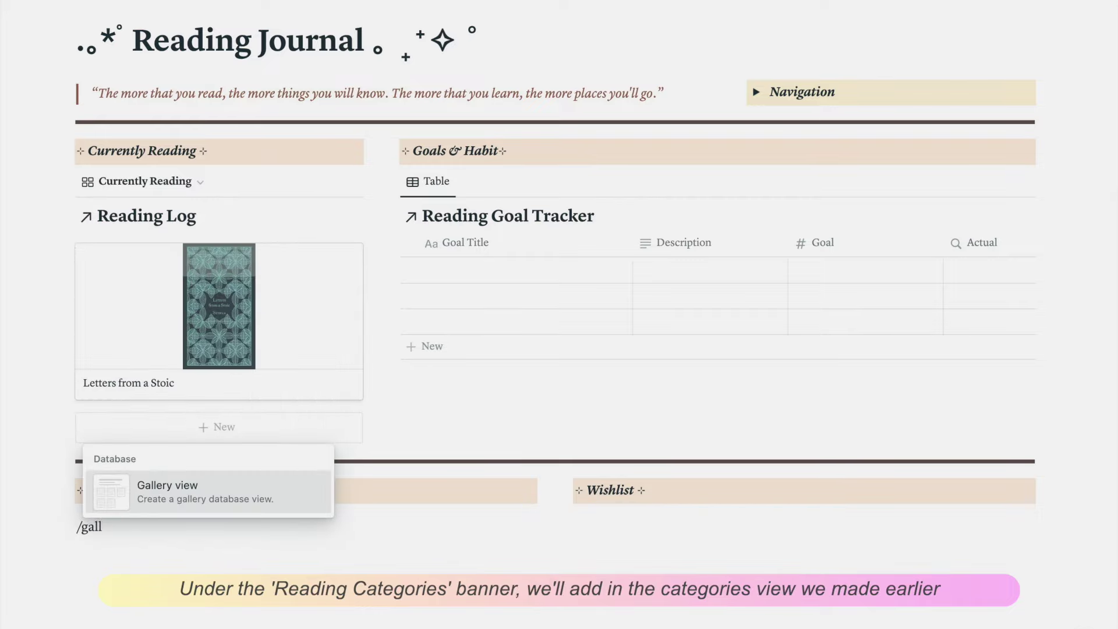
key(Return)
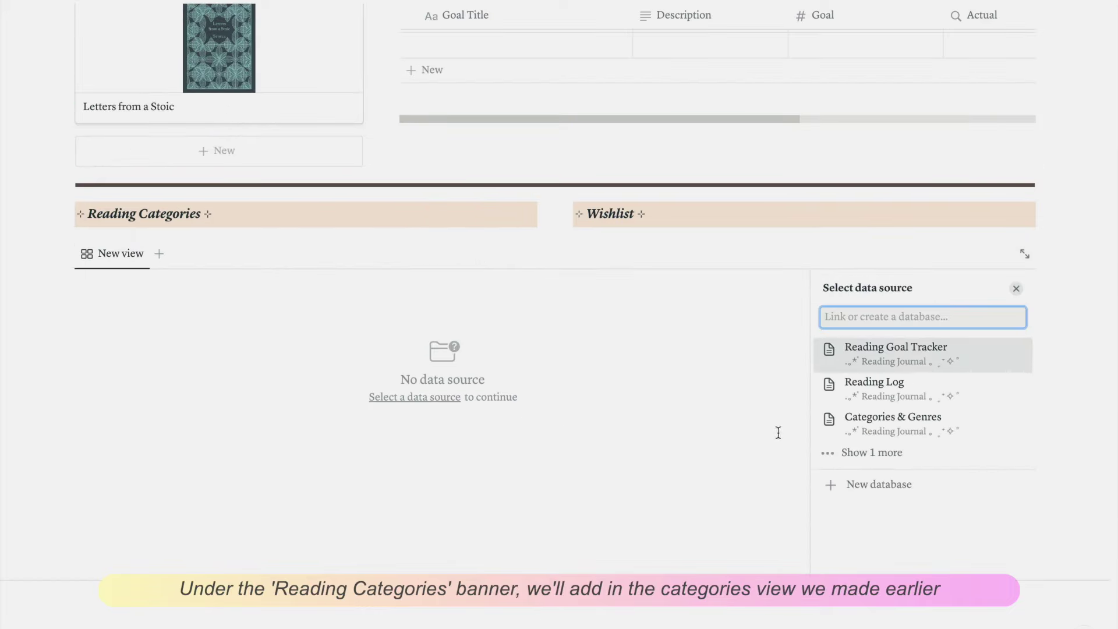
click(887, 424)
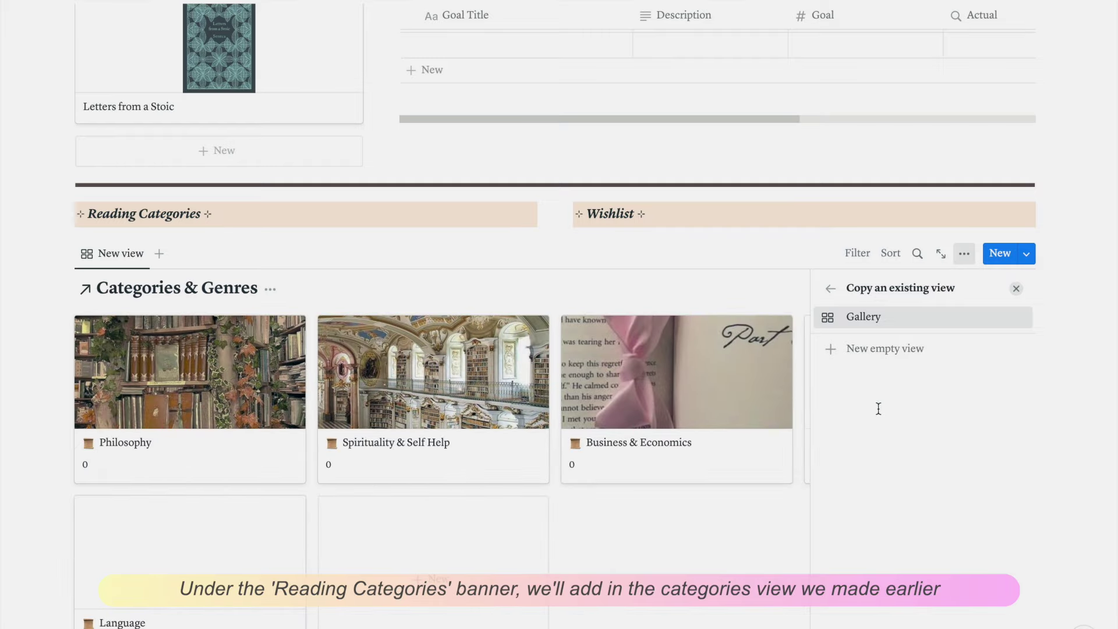
click(830, 289)
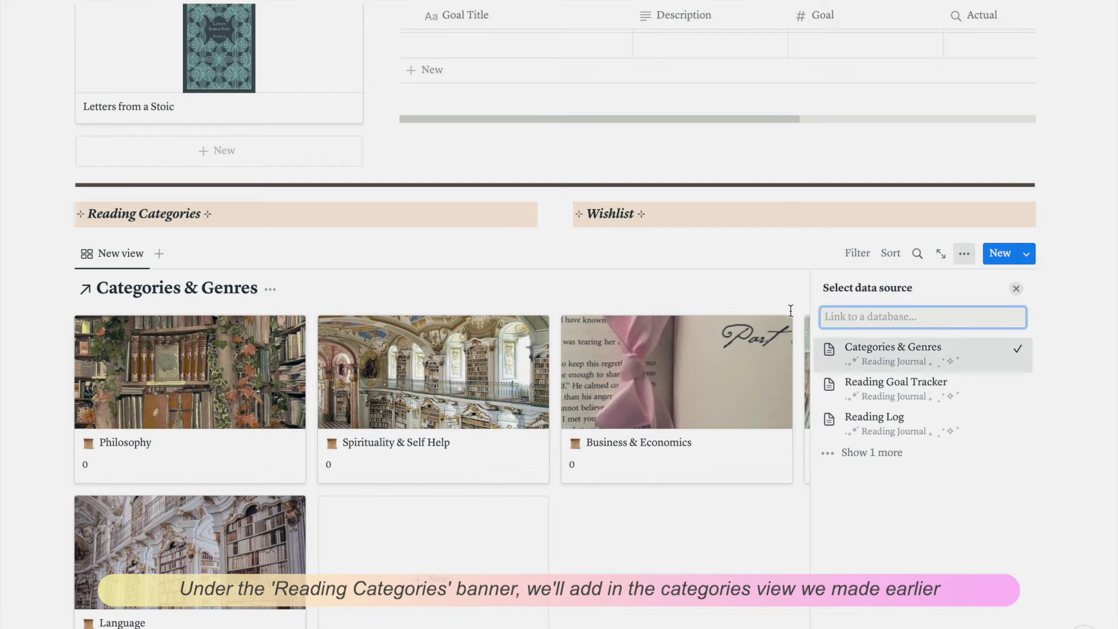
click(833, 347)
drag(64, 253, 77, 228)
Add a to-do checkbox under the Wishlist banner
click(606, 250)
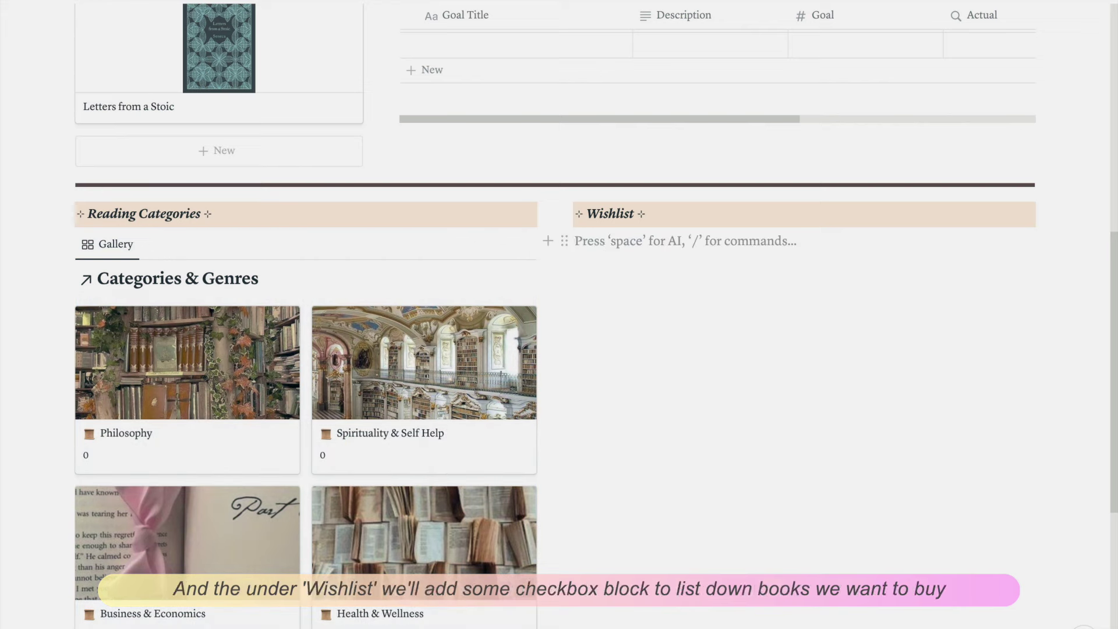
text(/todo)
key(Return)
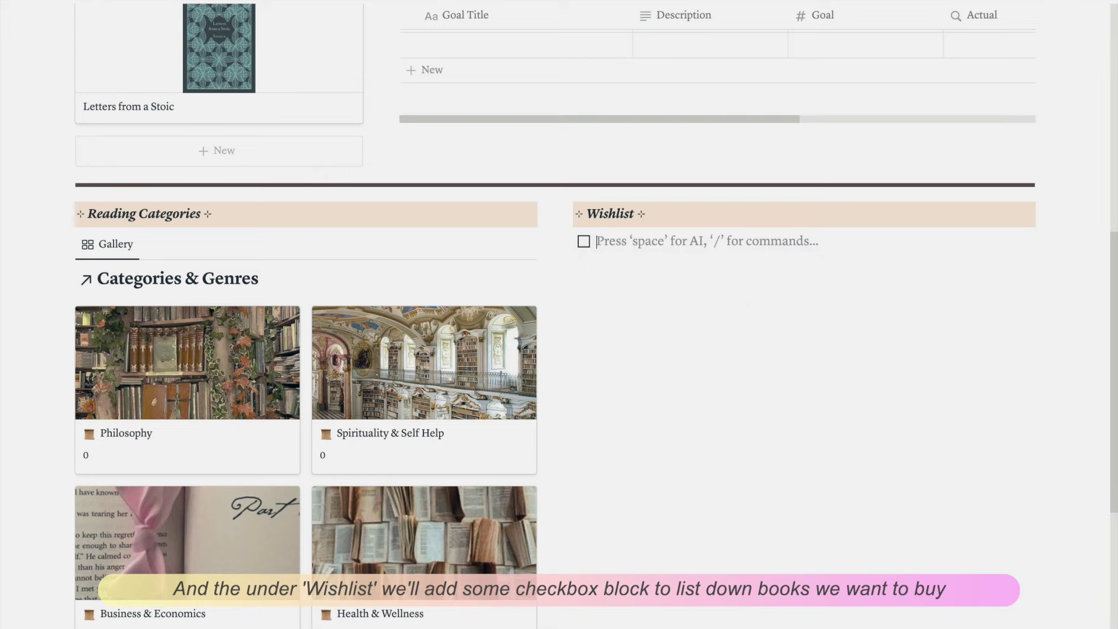
click(671, 367)
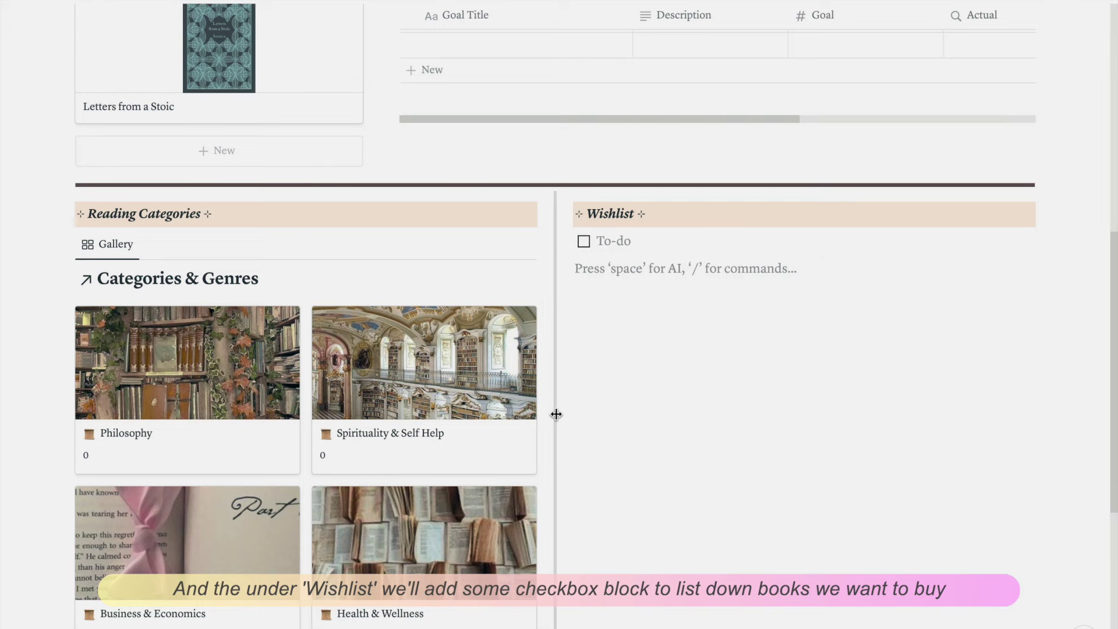
Widen the Reading Categories column and set the gallery card size to Small
drag(554, 414, 844, 387)
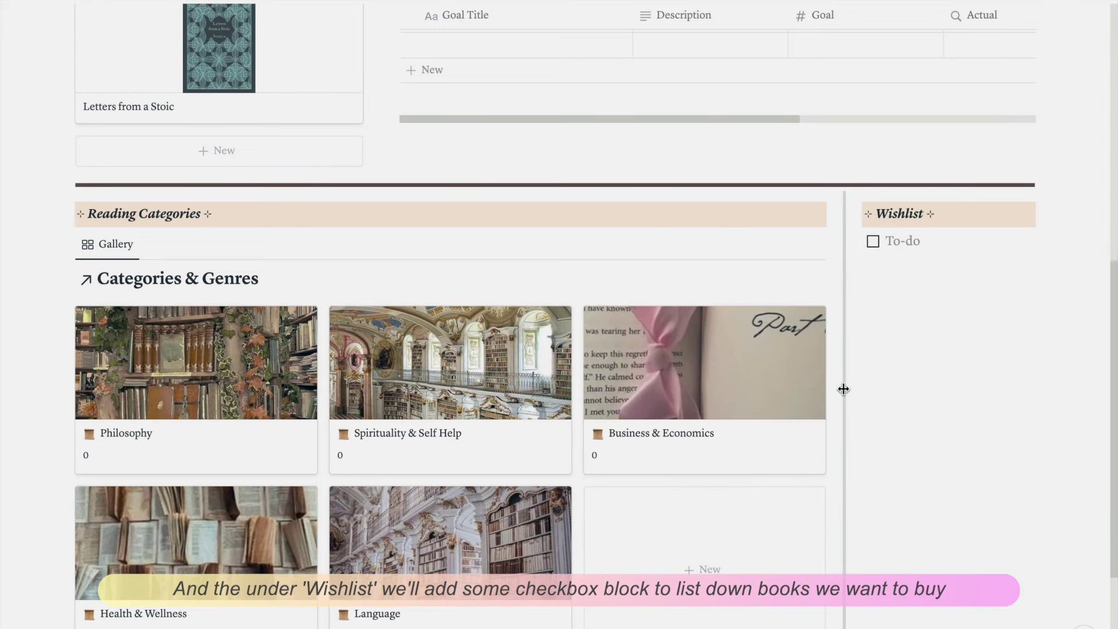
scroll(754, 232, down, 1)
click(754, 200)
click(792, 318)
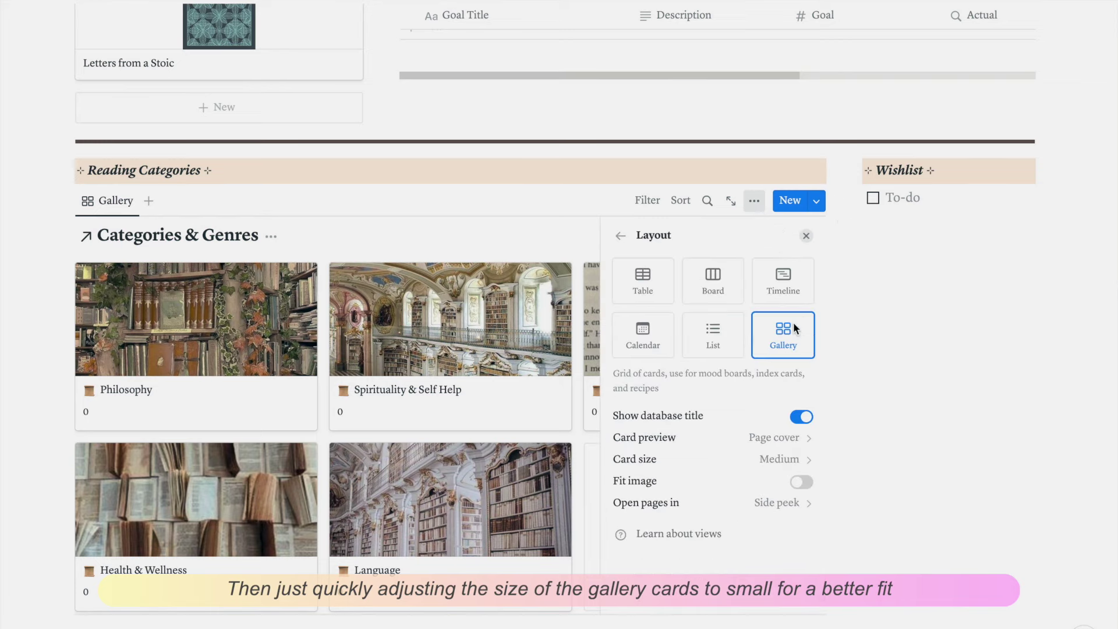
click(799, 458)
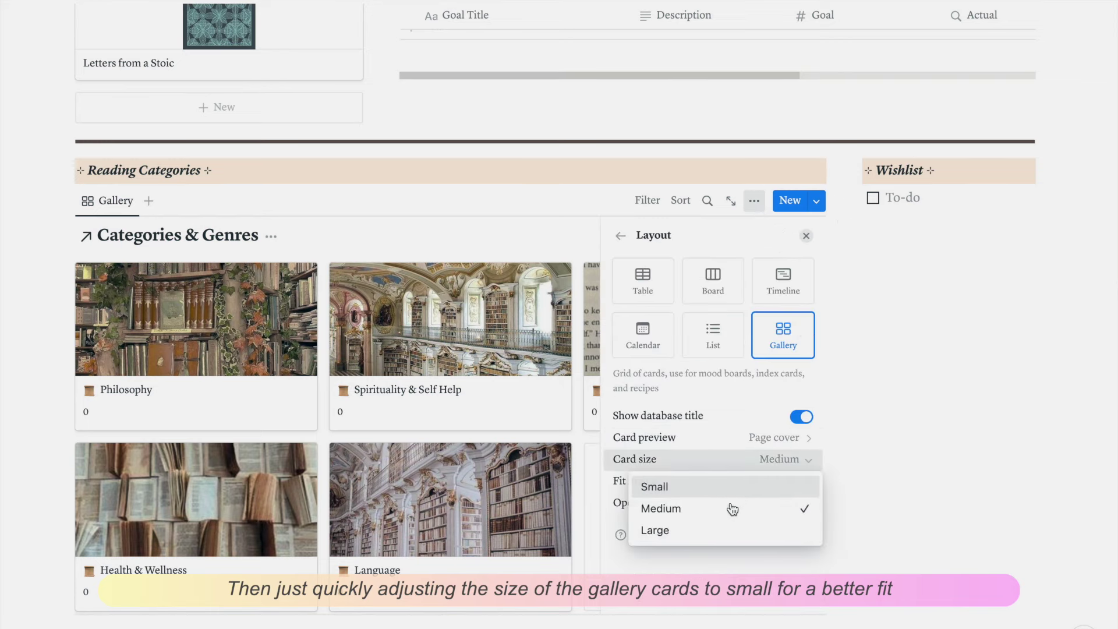
click(727, 487)
click(918, 412)
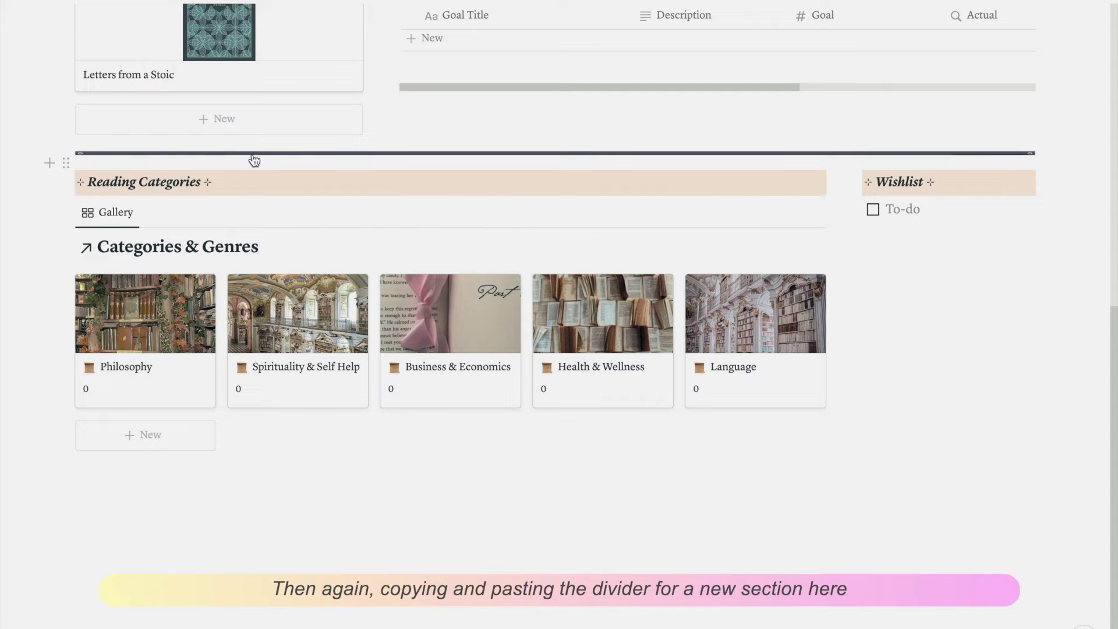
Paste another divider below the gallery, spanning both columns
click(92, 473)
key(ctrl+v)
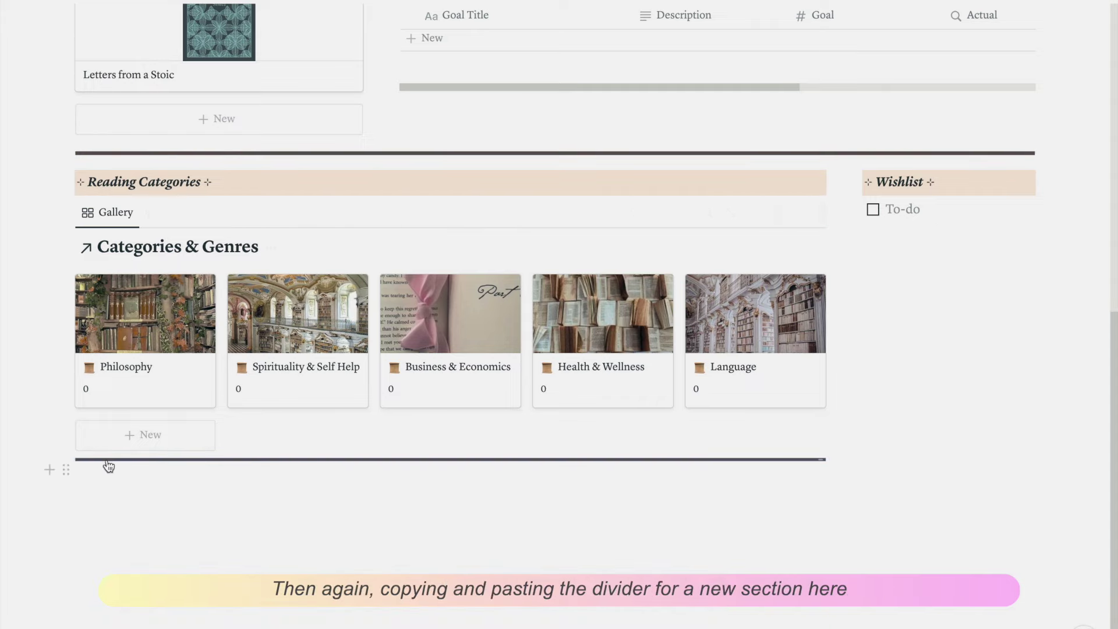
drag(107, 464, 85, 501)
Insert a linked table view of Reading Log below the new divider
click(93, 488)
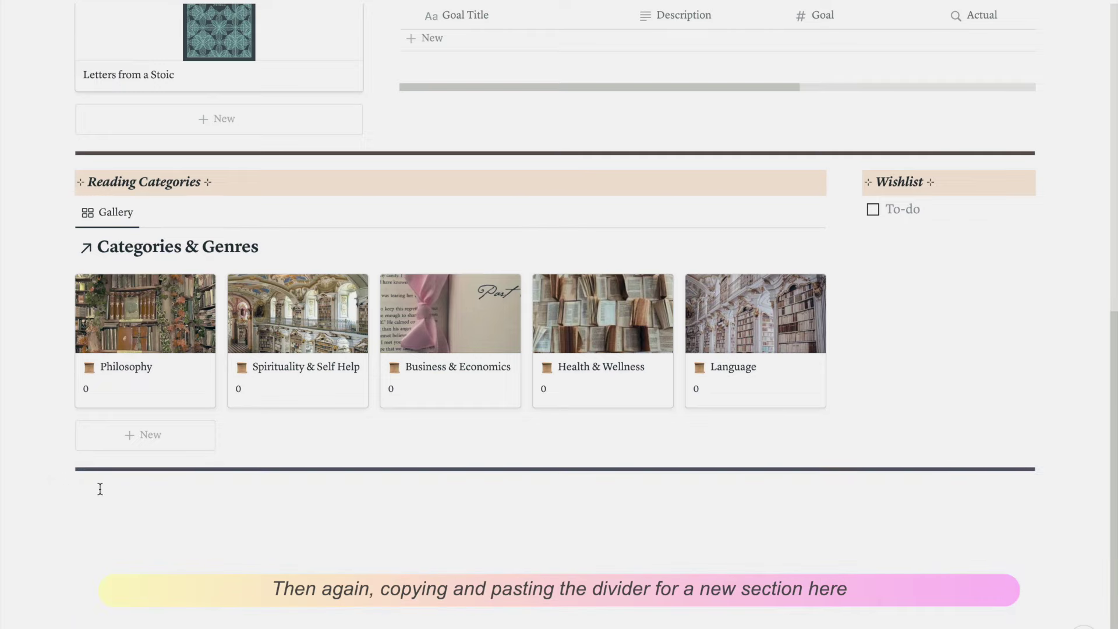
text(/table)
key(Down)
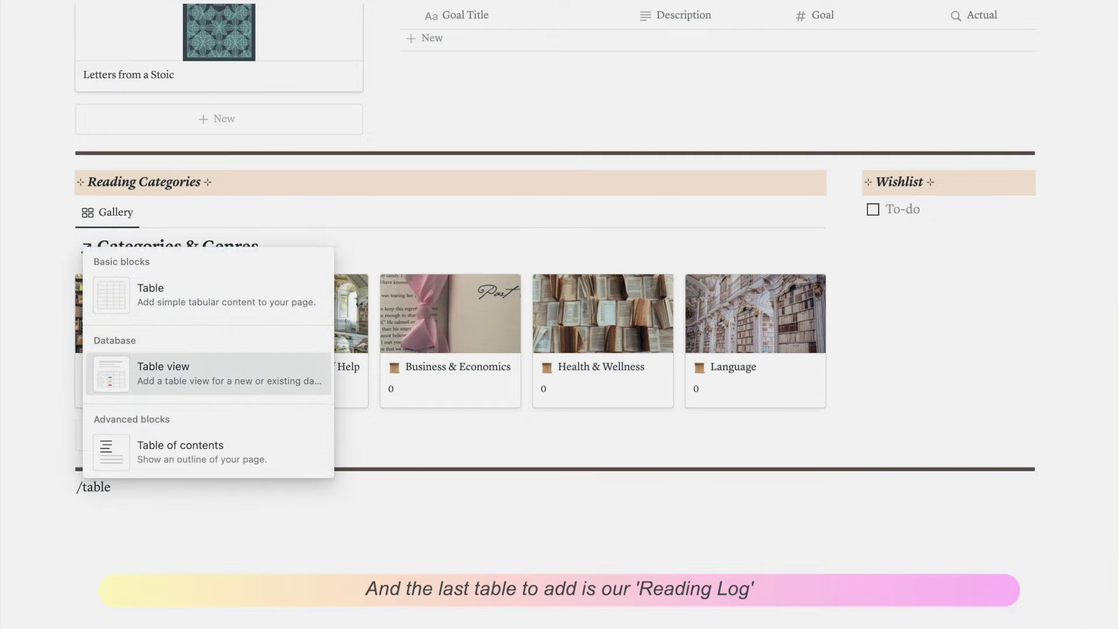
key(Return)
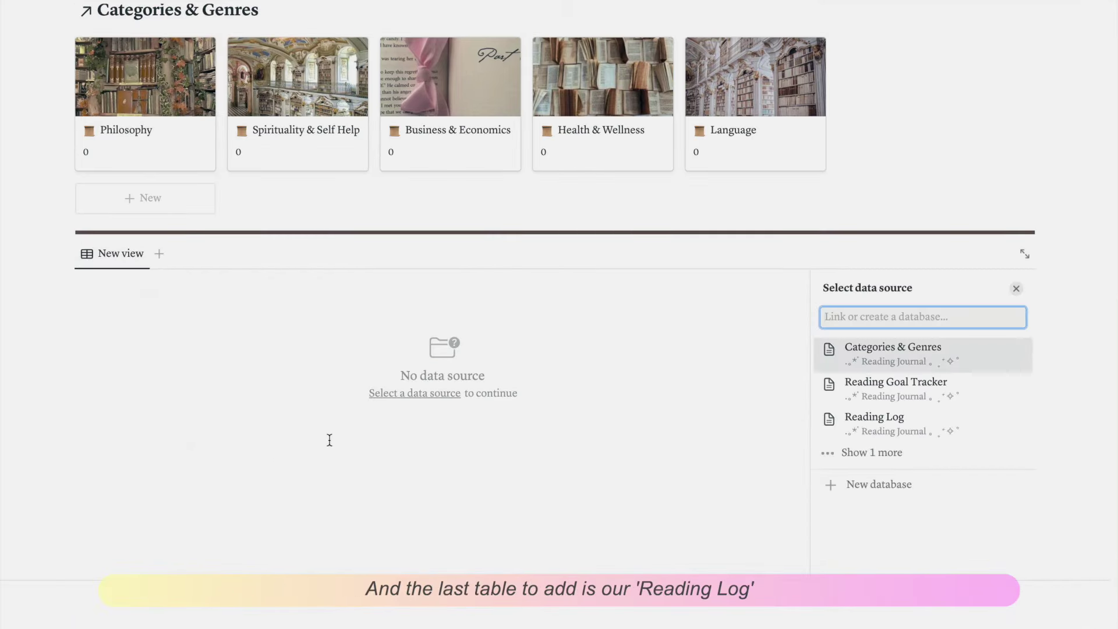
click(886, 418)
click(859, 316)
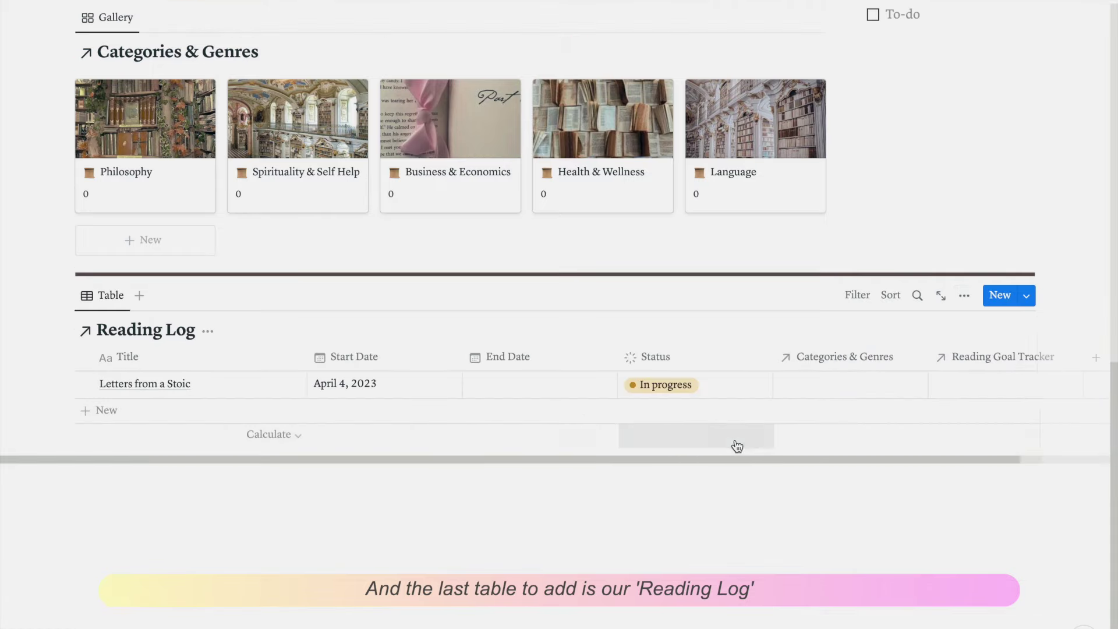
Duplicate the Reading Categories banner above the table and rename it 'Reading Log'
scroll(819, 494, up, 3)
click(65, 111)
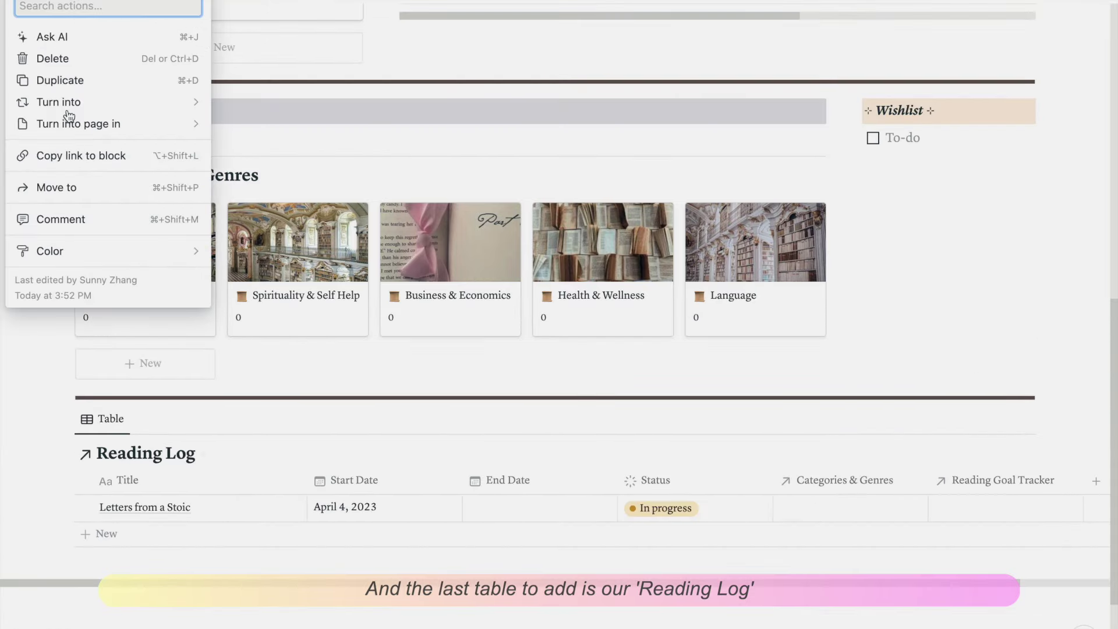
click(75, 81)
drag(63, 138, 95, 419)
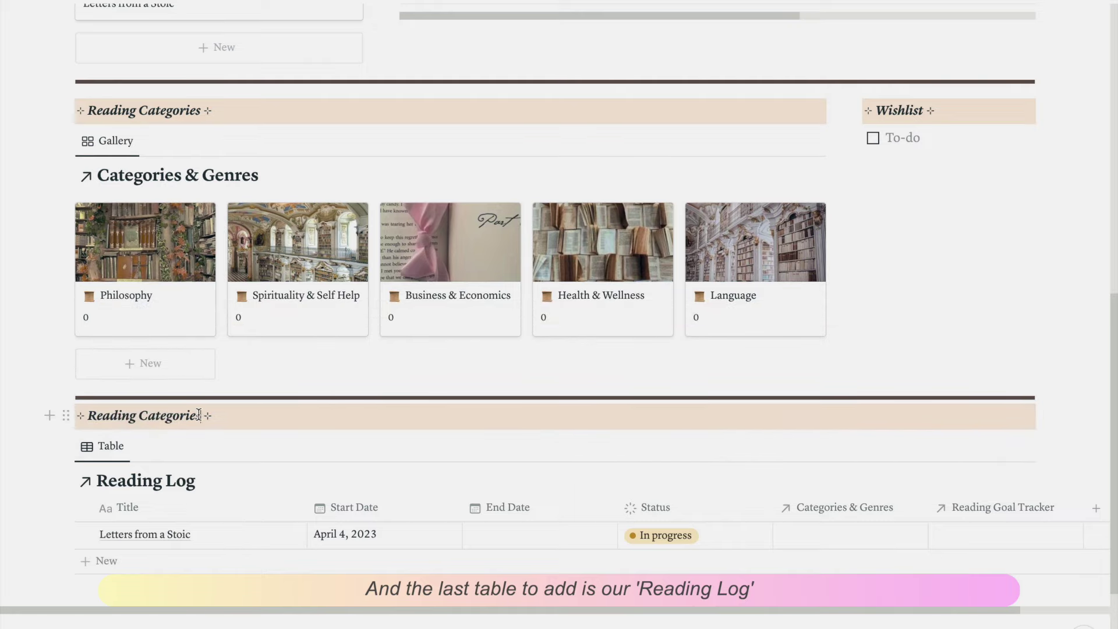
double_click(169, 416)
text(Log)
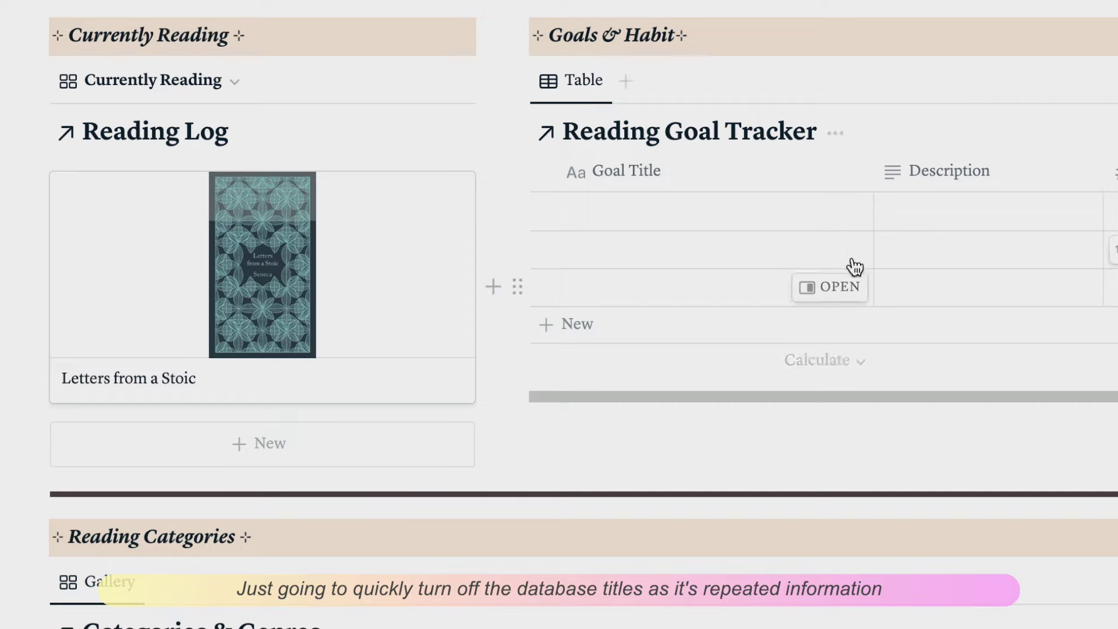
Hide the database titles on the Currently Reading gallery and Reading Goal Tracker table
click(369, 81)
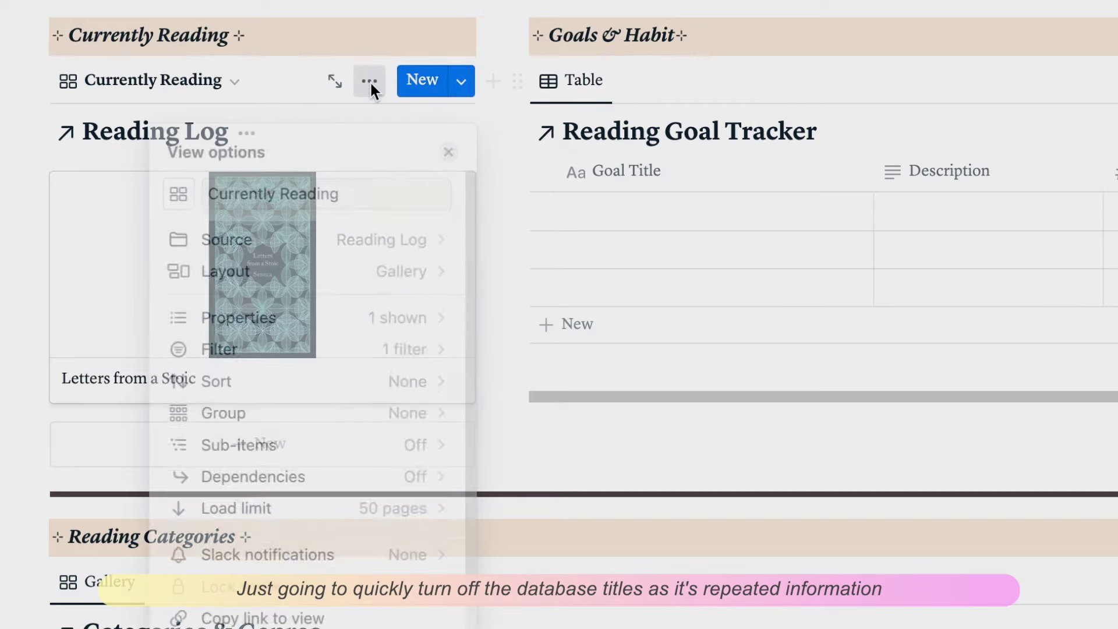
click(412, 273)
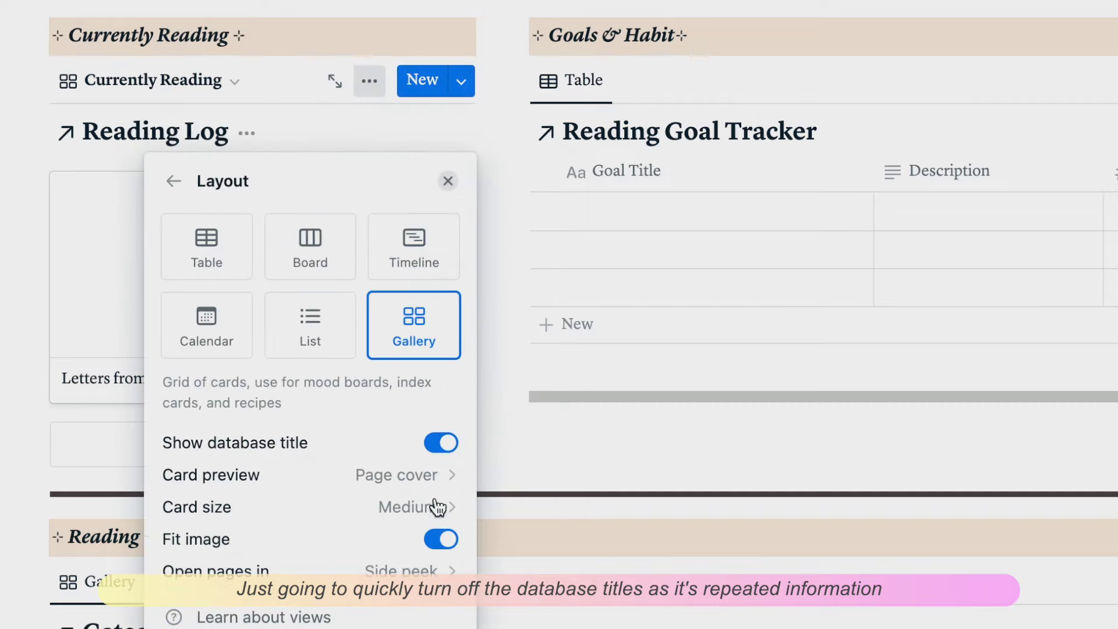
click(442, 444)
click(947, 135)
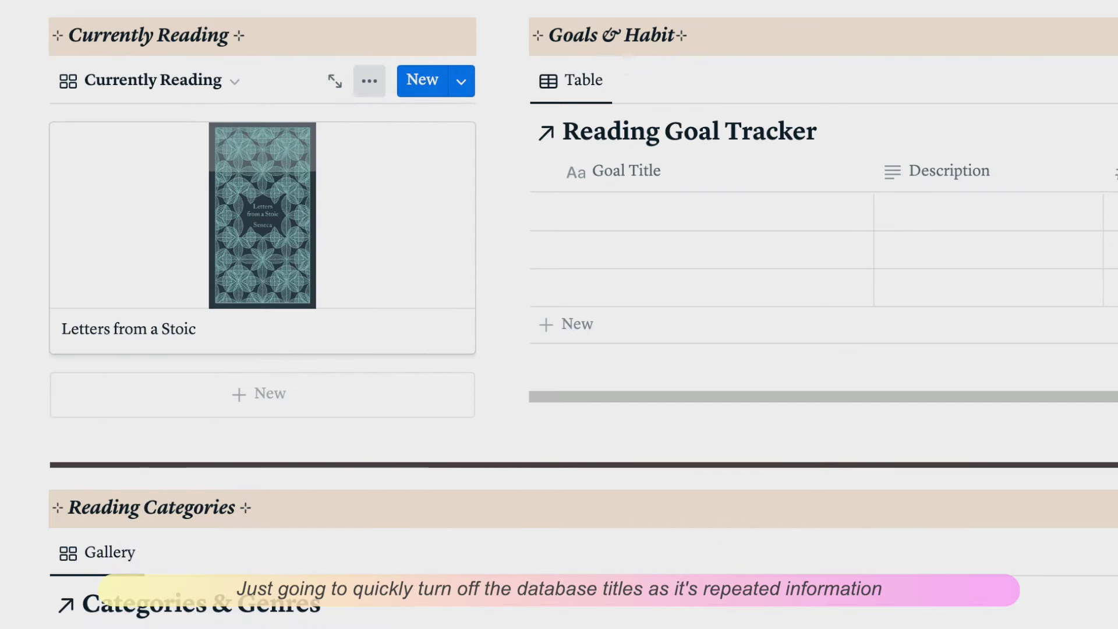
click(964, 307)
click(850, 447)
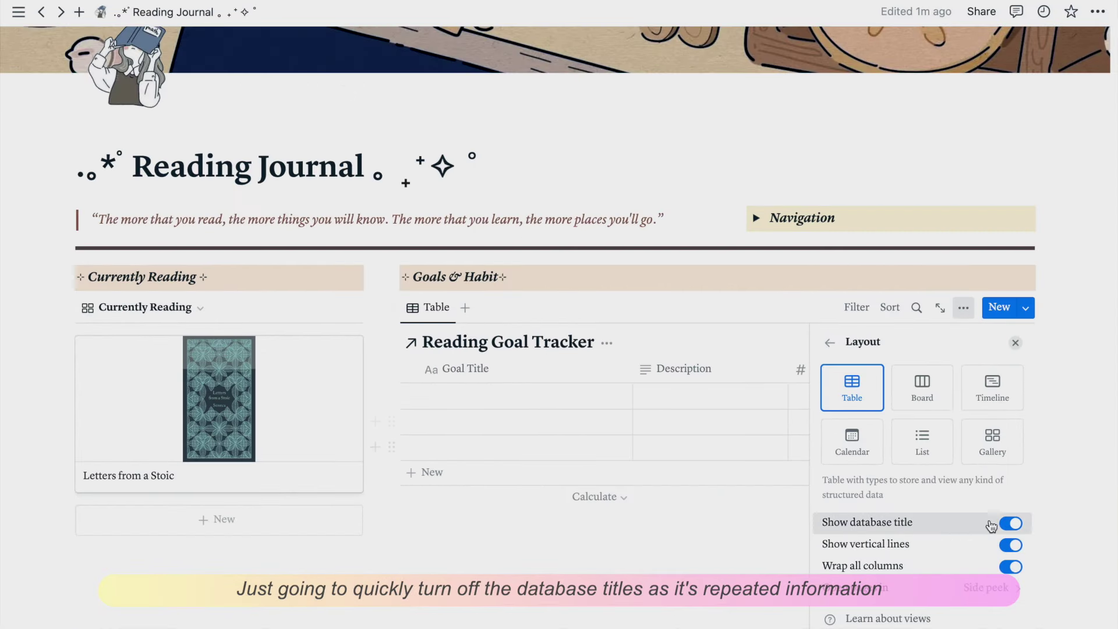
click(1010, 523)
key(Escape)
Hide the database titles on the Categories & Genres gallery and Reading Log table
scroll(799, 410, down, 5)
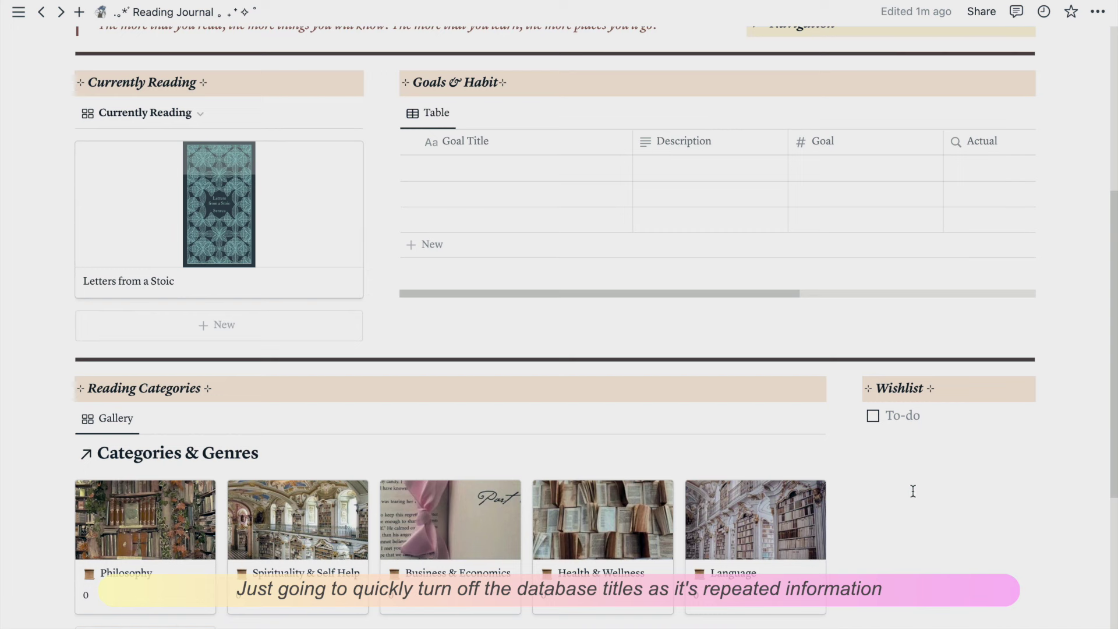
click(754, 377)
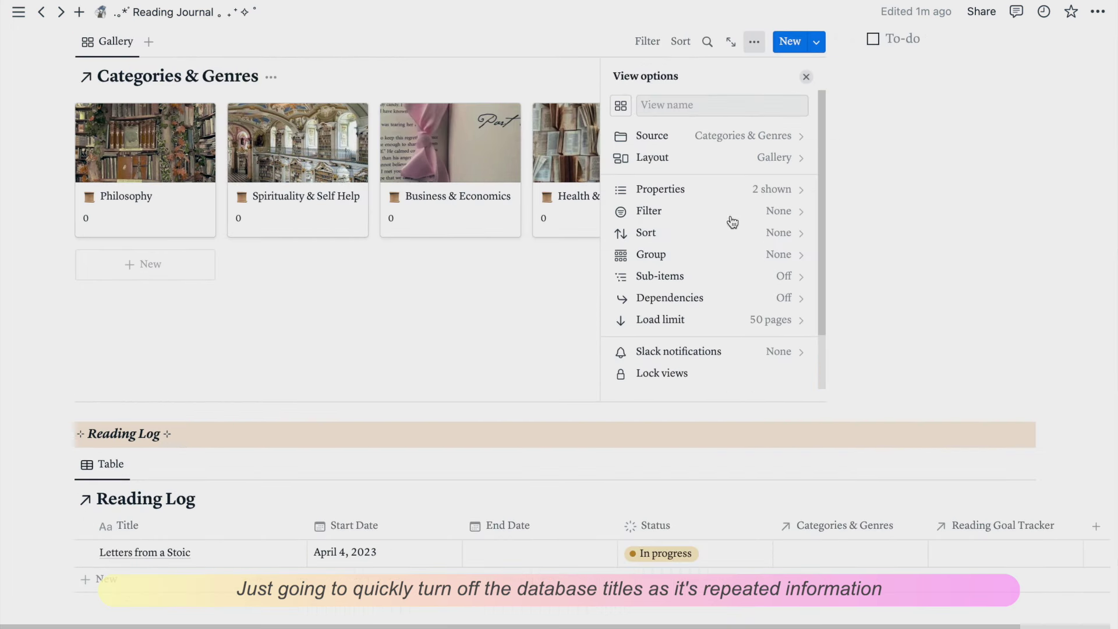
click(708, 160)
click(793, 256)
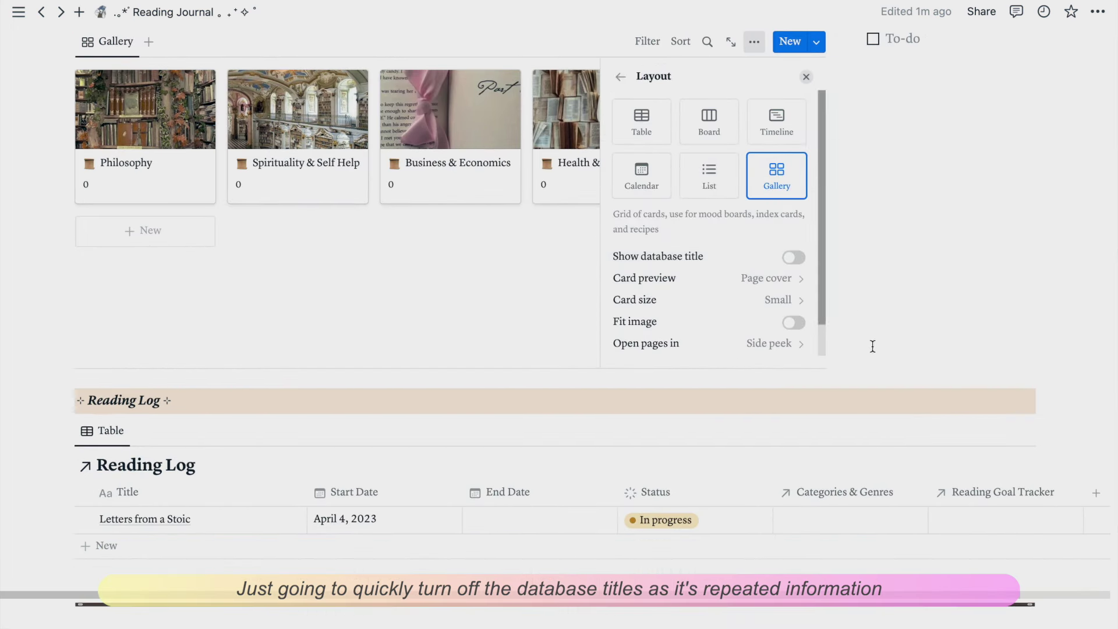
click(965, 430)
click(955, 398)
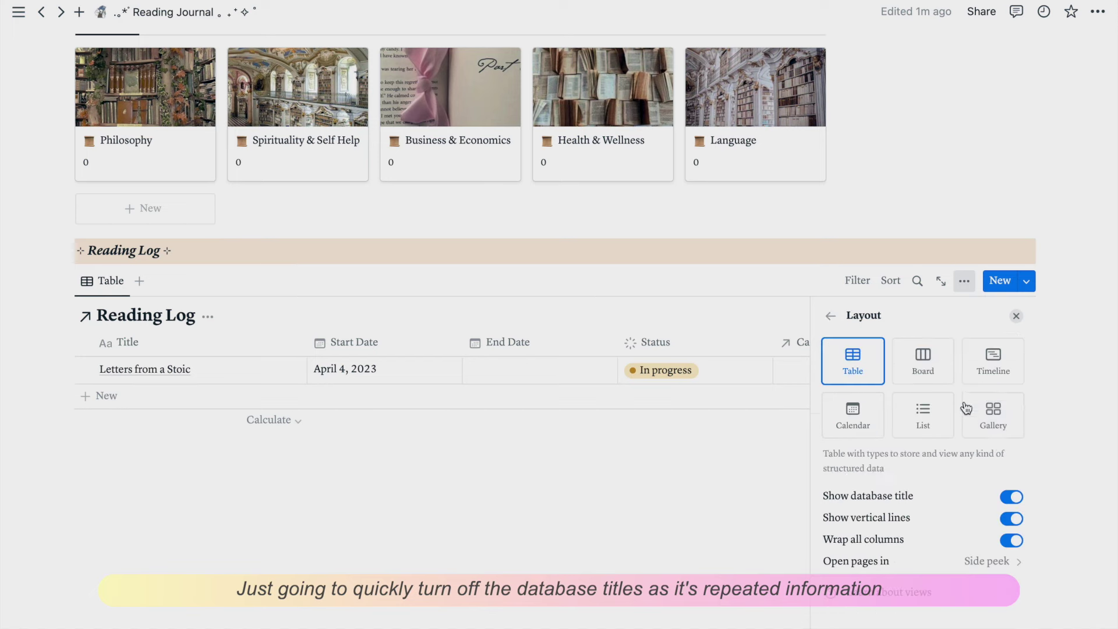
click(1011, 497)
click(931, 554)
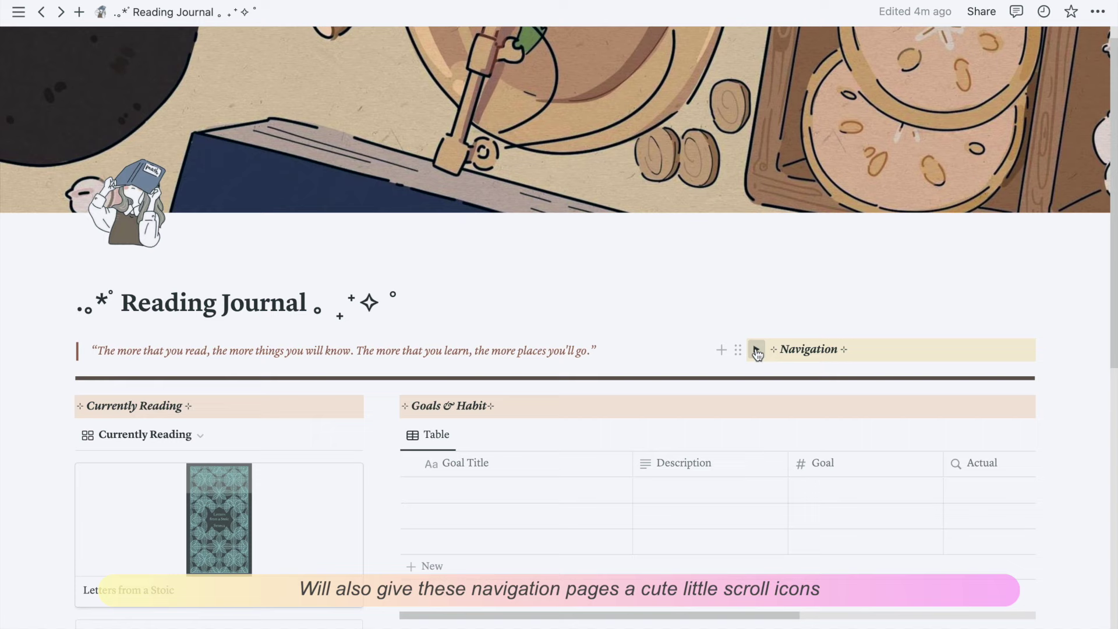
Give the Reading Goal Tracker and Categories & Genres navigation pages scroll emoji icons
click(757, 348)
click(779, 398)
click(642, 522)
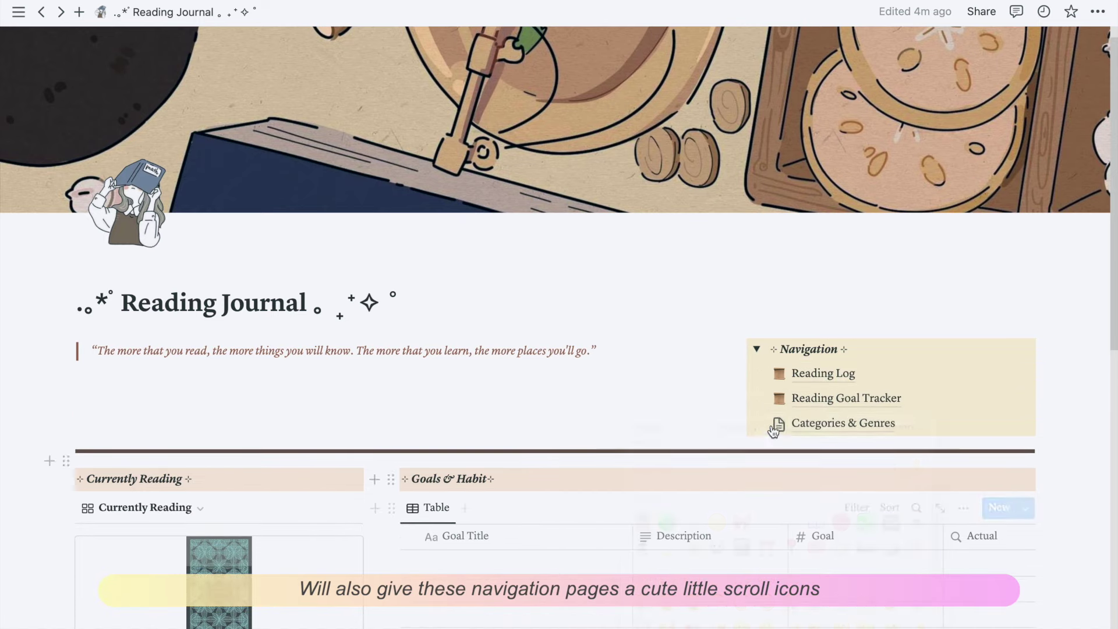
click(779, 423)
click(639, 268)
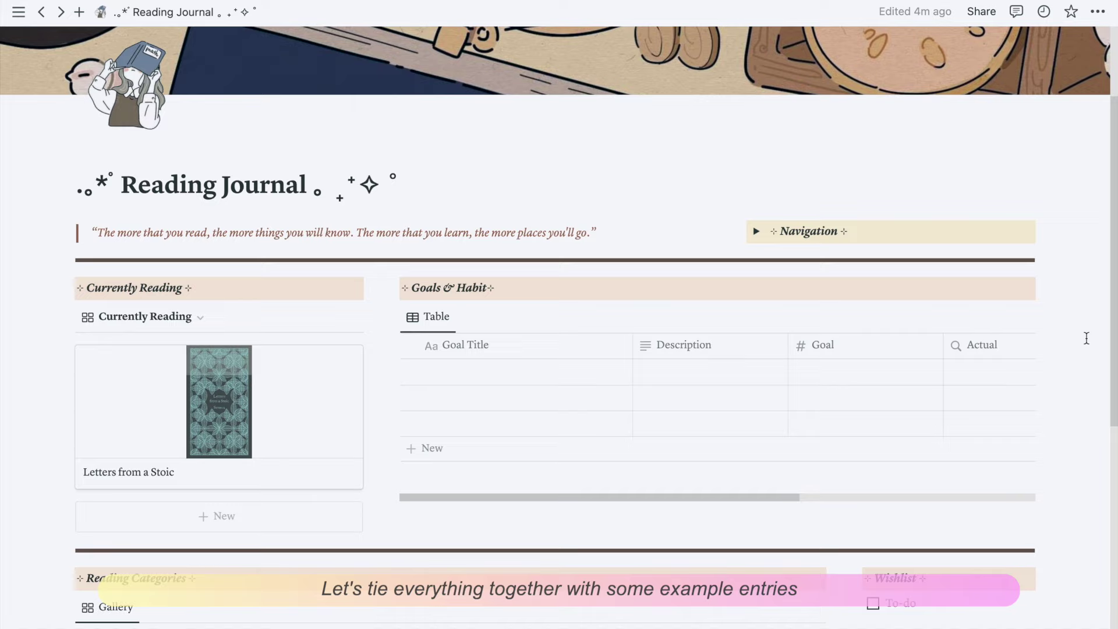
Enter goal '2023 Reading Total', description '# of books to read in 2023', Goal 8; narrow columns
click(464, 371)
text(2023)
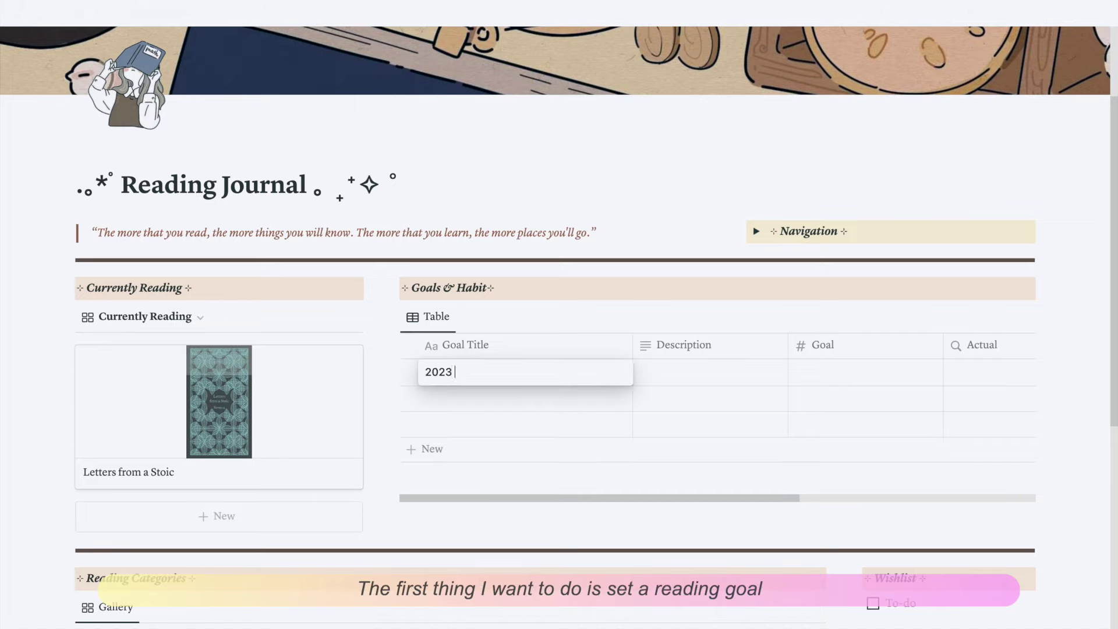
text( Reading Total)
click(710, 372)
text(# of books to read in 2023)
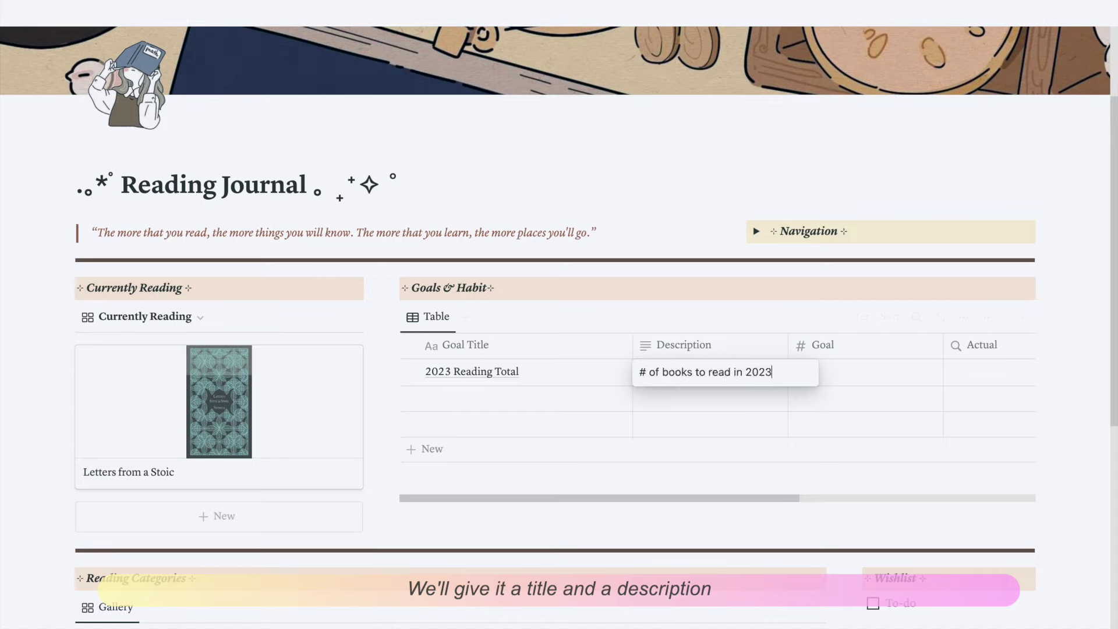
key(Tab)
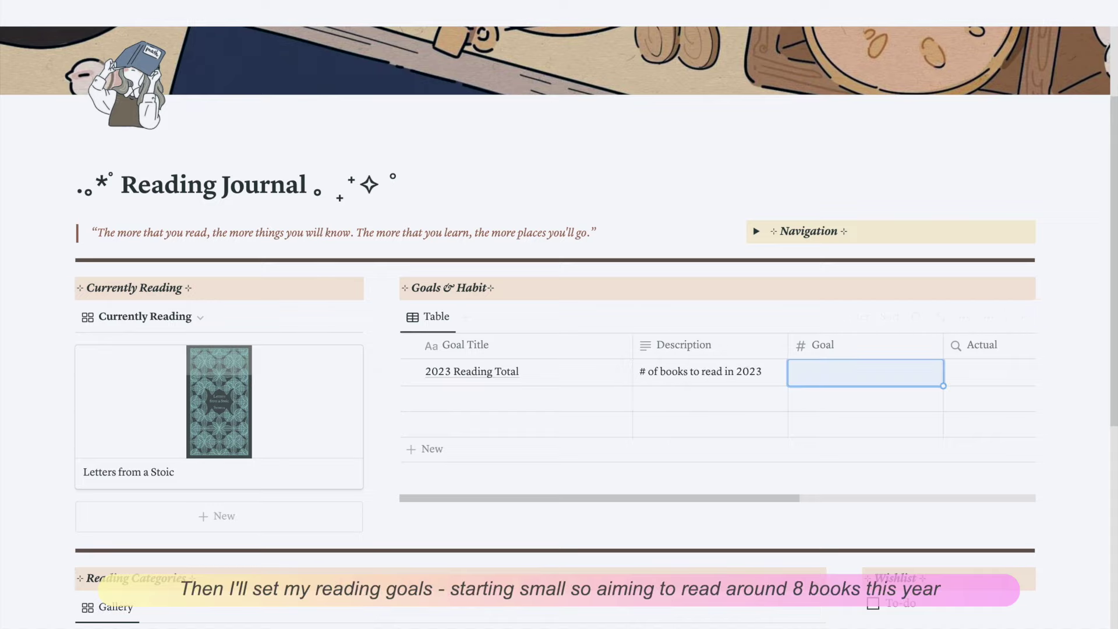
text(8)
drag(632, 346, 539, 346)
mouse_move(867, 345)
mouse_down()
mouse_move(772, 349)
mouse_move(873, 339)
mouse_move(830, 349)
mouse_move(1006, 349)
mouse_move(878, 342)
mouse_up()
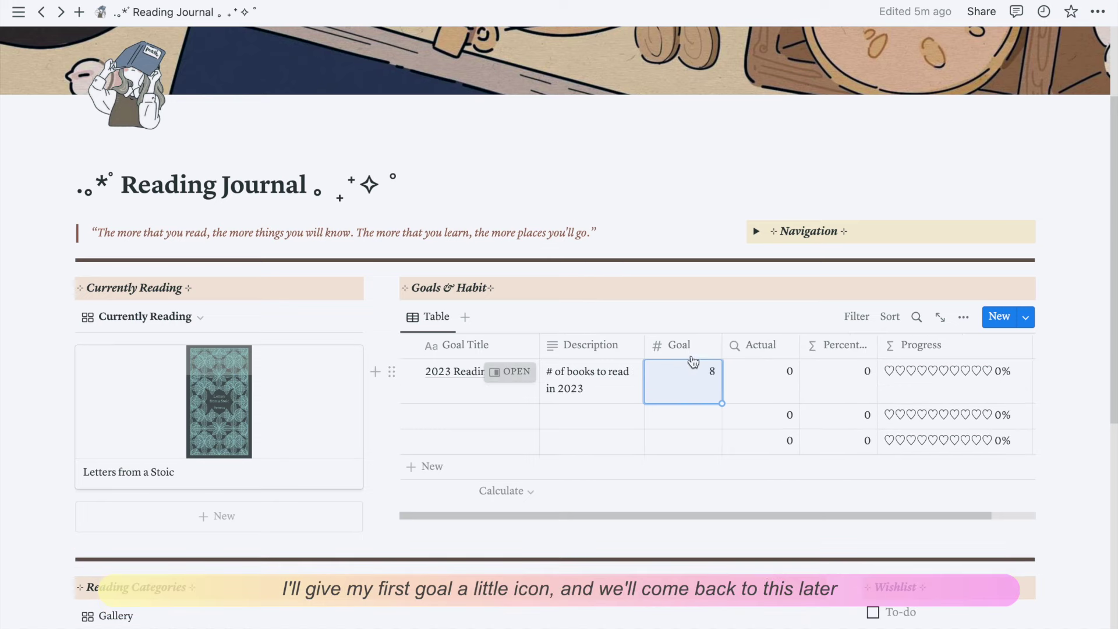
Set the 2023 Reading Total goal page icon to ✨ sparkles
click(509, 371)
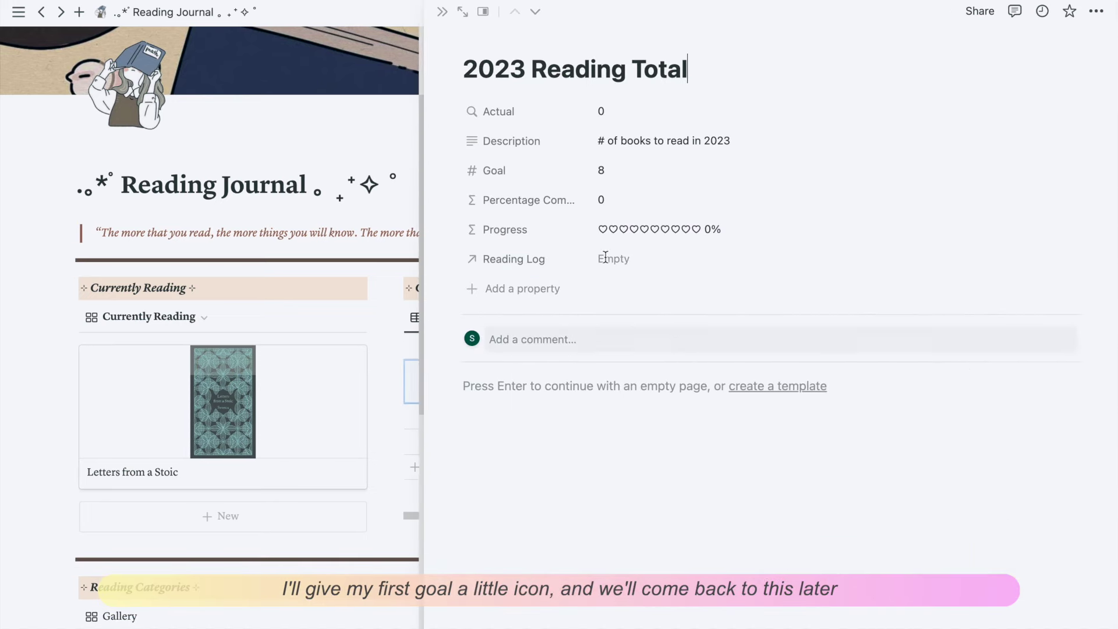
click(487, 40)
click(478, 69)
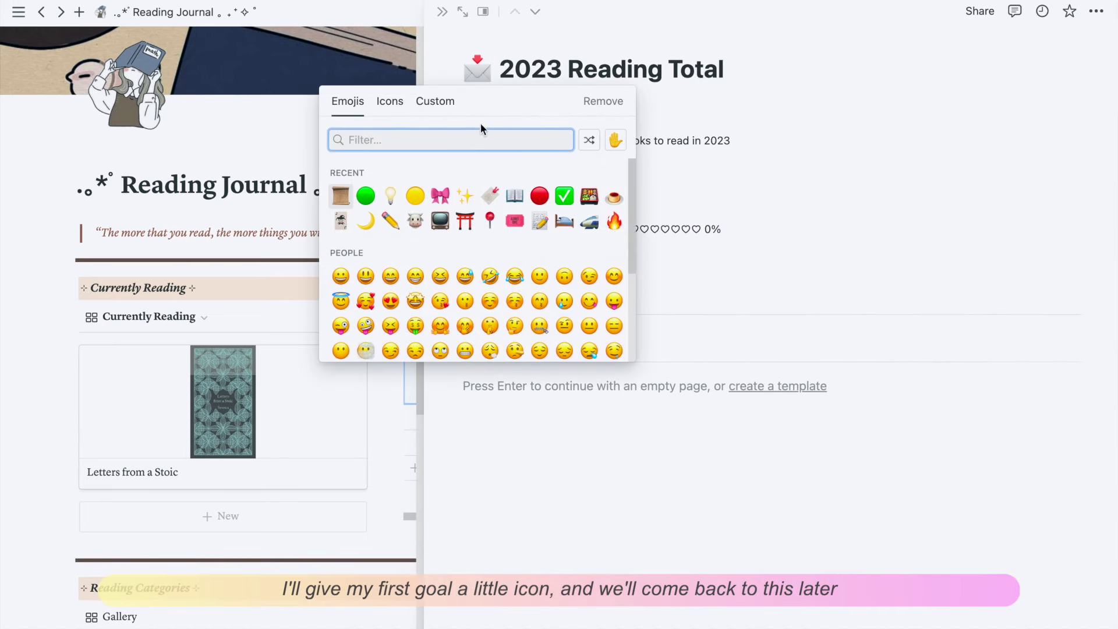
click(465, 196)
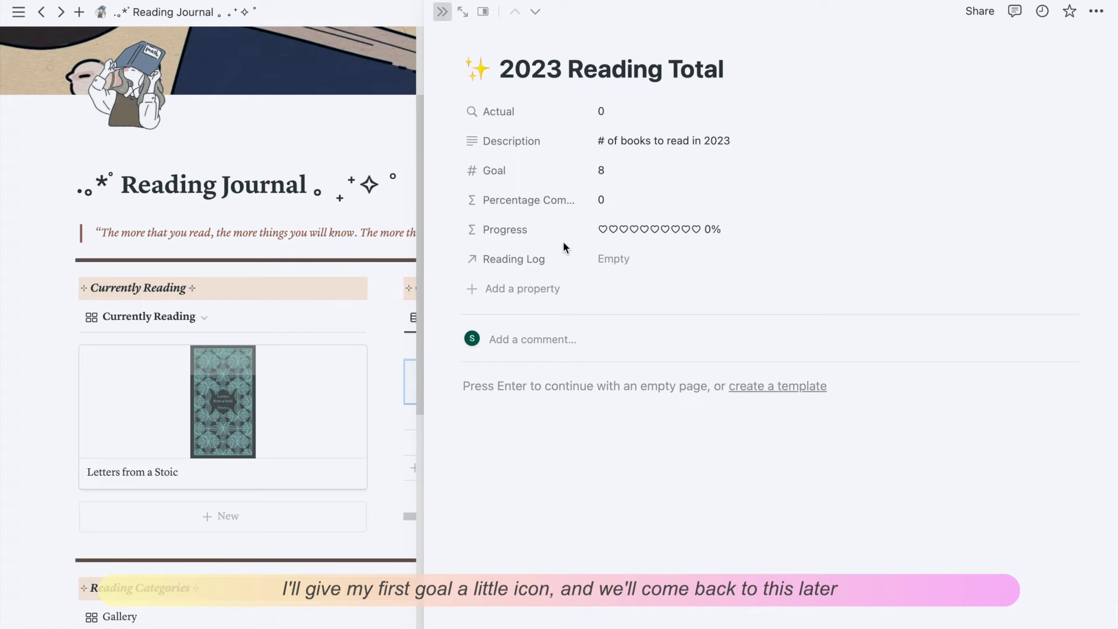
key(Escape)
scroll(557, 332, down, 8)
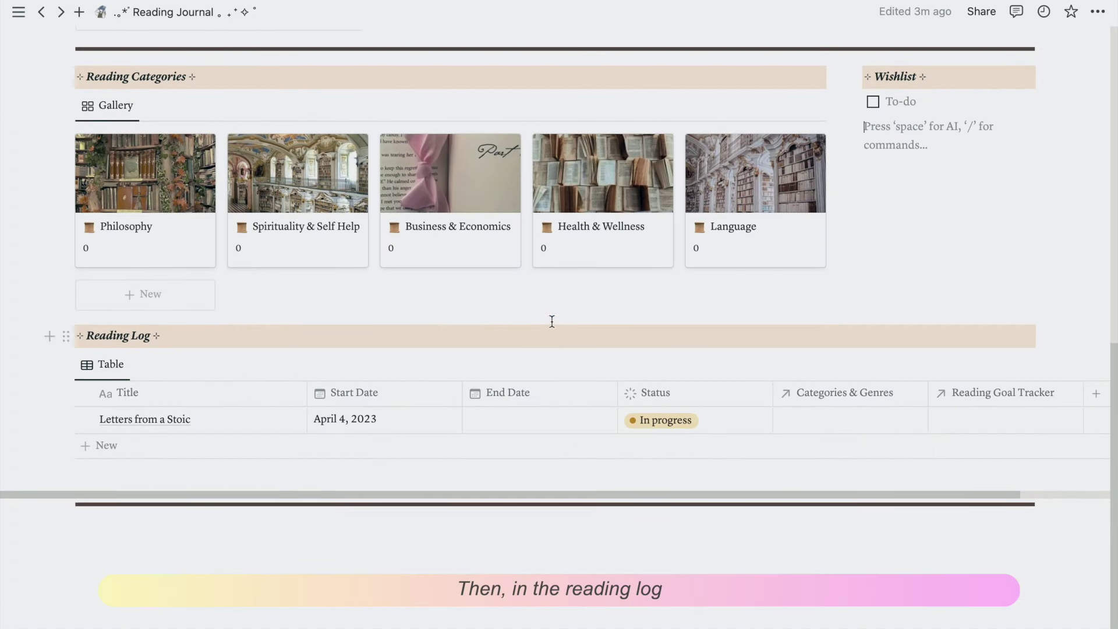
Tag Letters from a Stoic with the Philosophy category
click(803, 419)
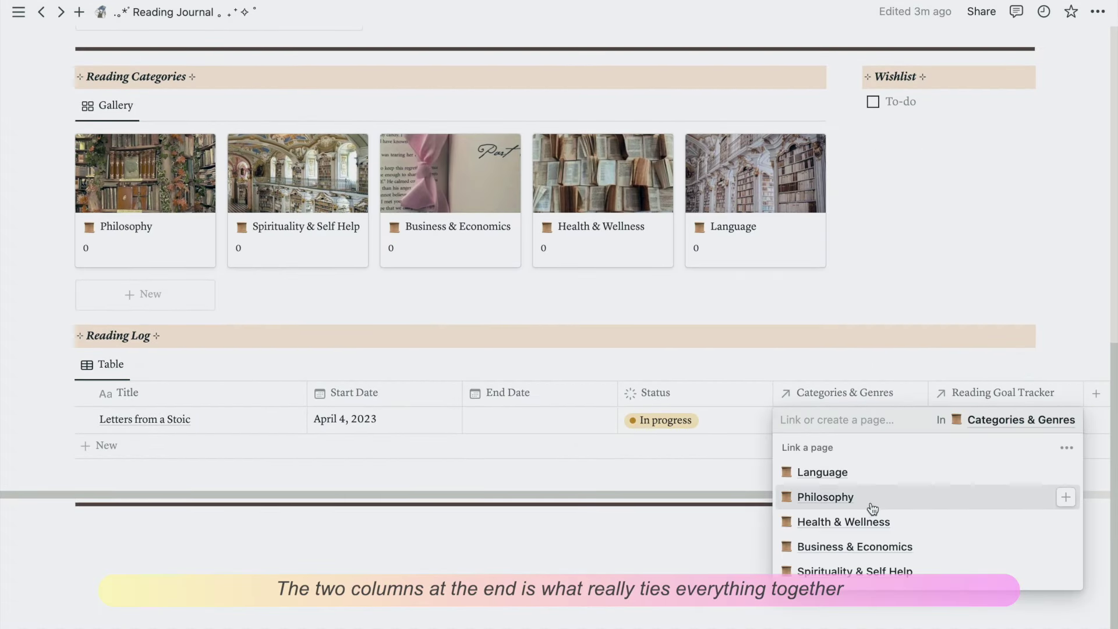
click(875, 498)
key(Escape)
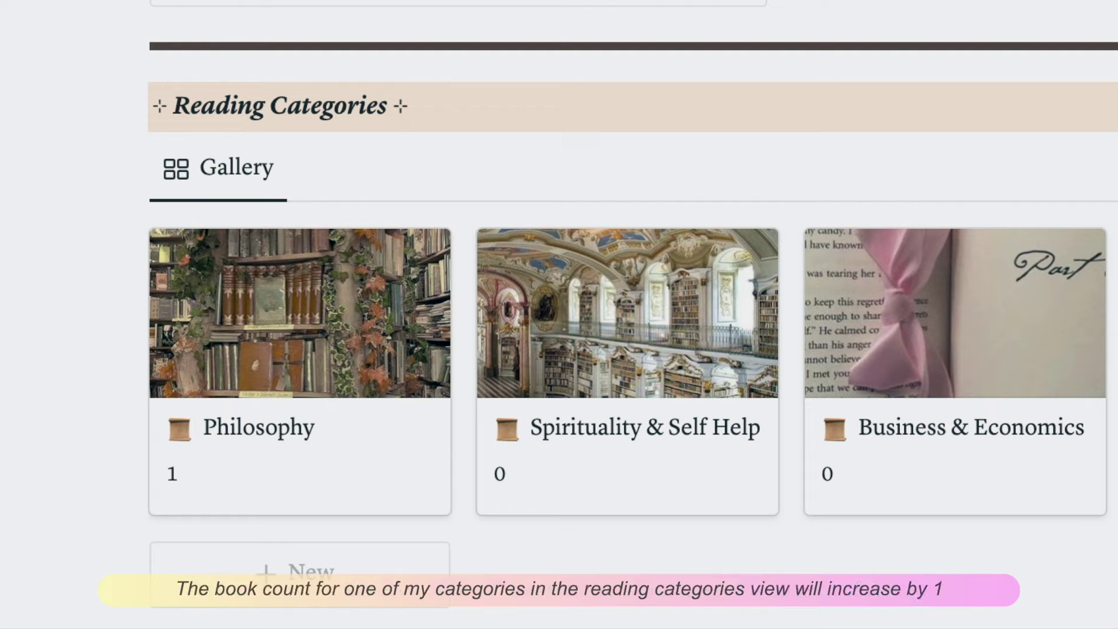
Log '101 Essays That Will Change the Way You Think' with dates and status Finished
text(101 Essays That)
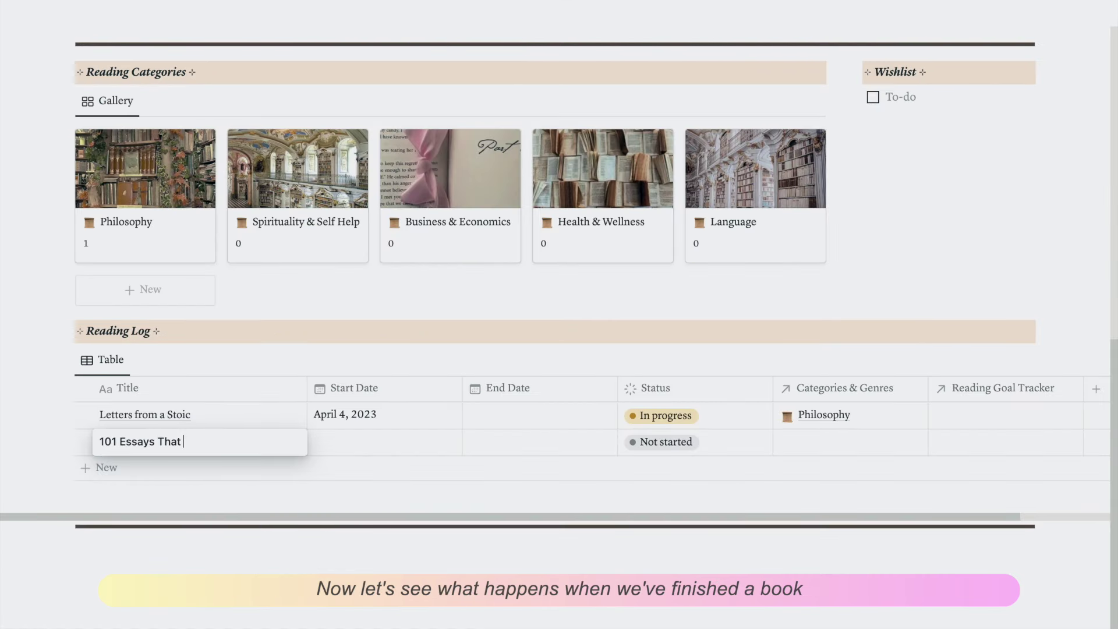
text(y You Think)
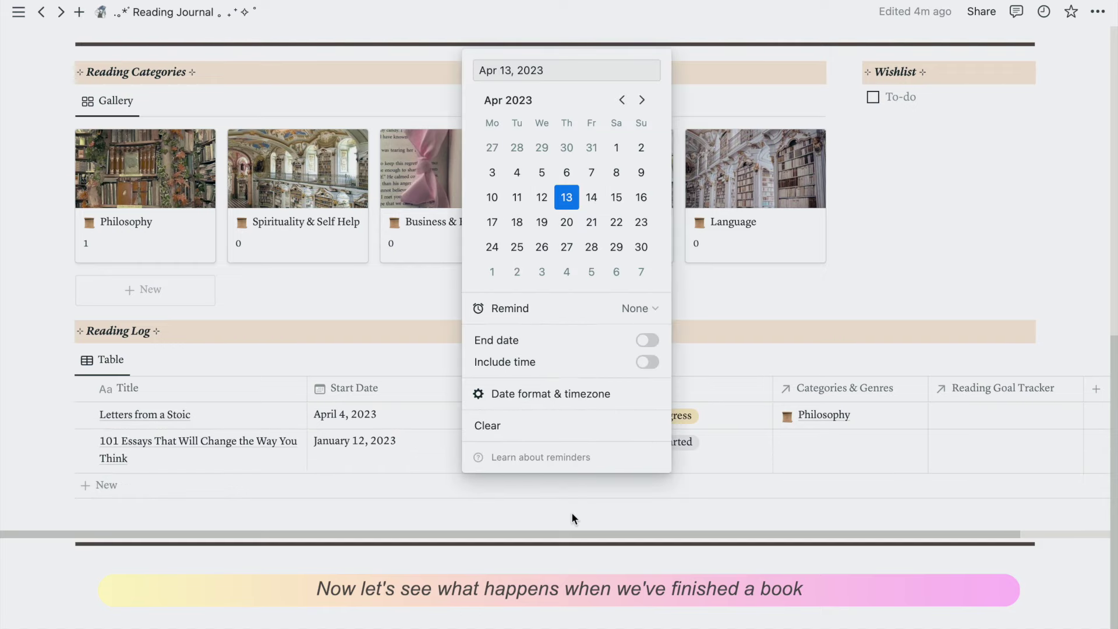
click(571, 516)
click(707, 454)
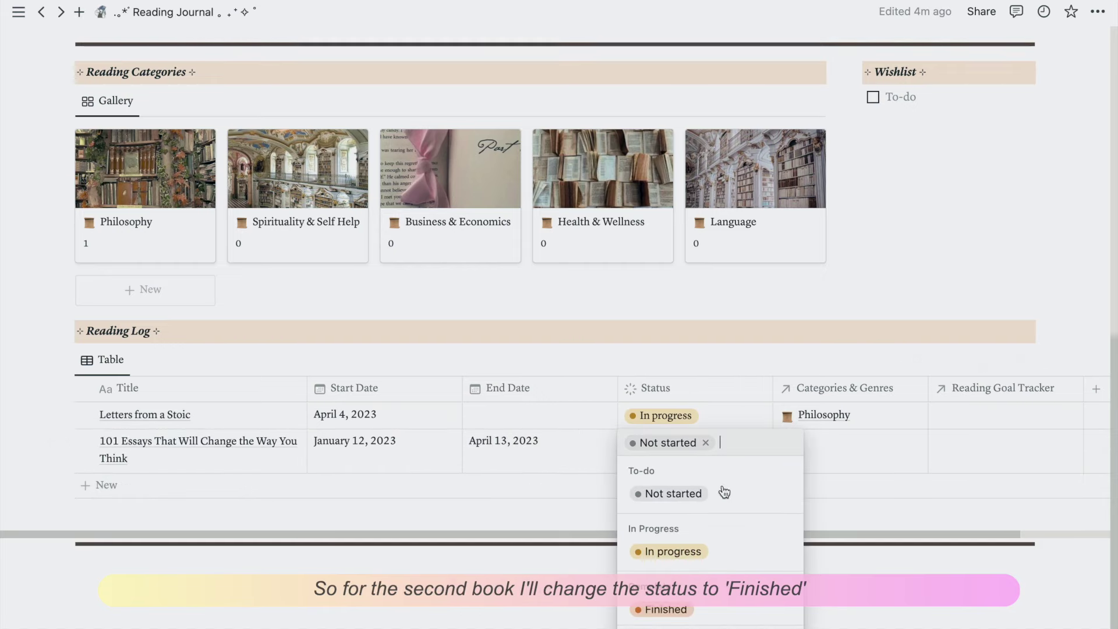
click(664, 609)
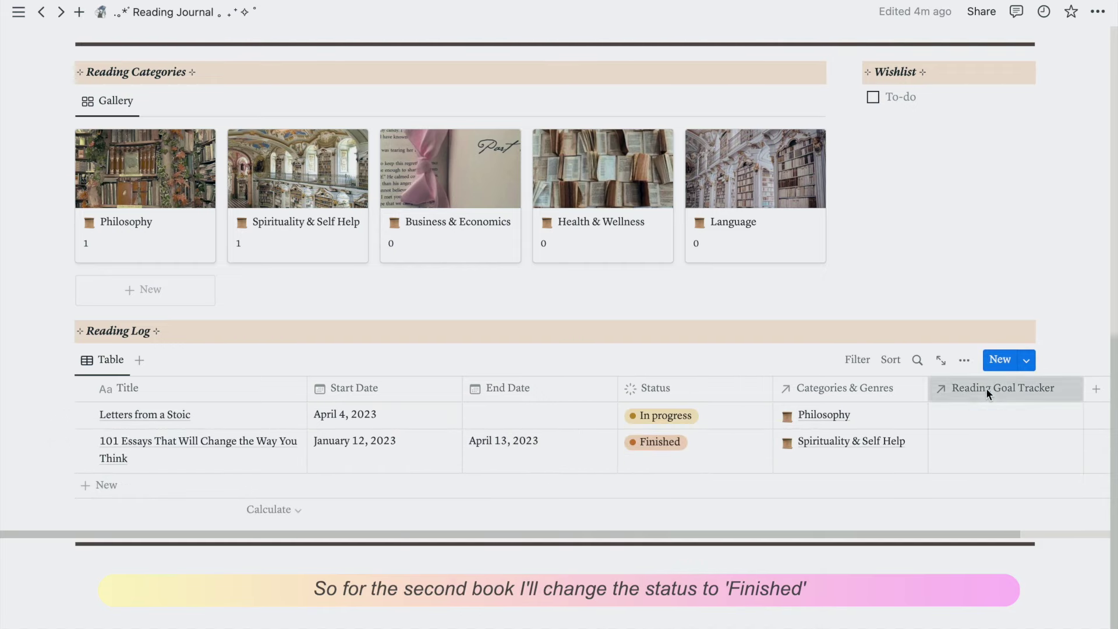
Rename the goal relation column 'Add to Goal' and link the book to 2023 Reading Total
click(988, 394)
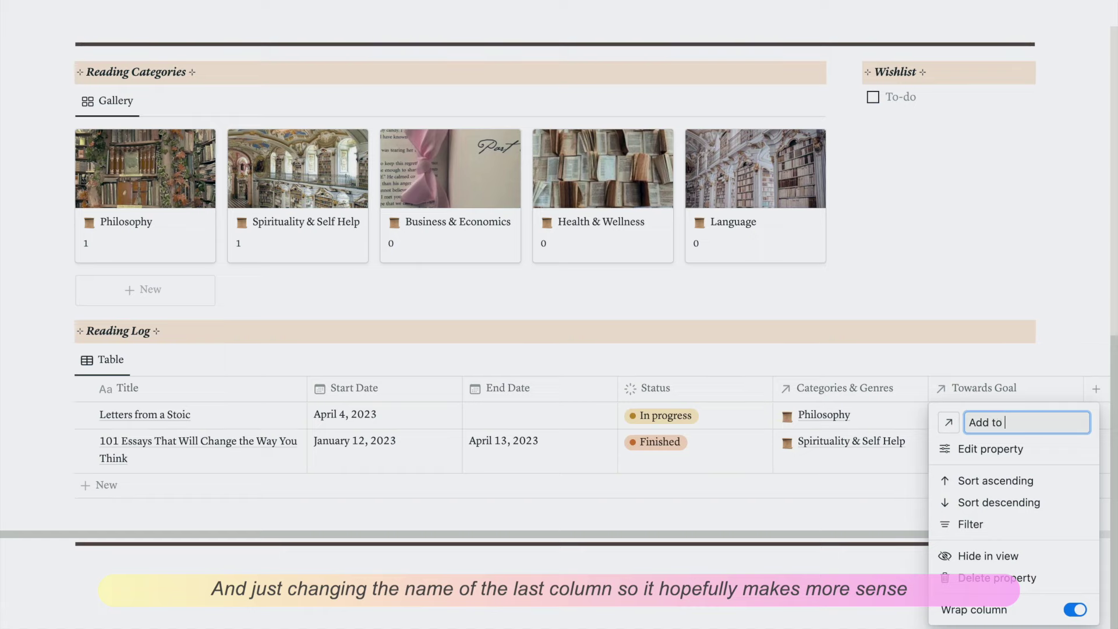
text(to Goal)
key(Return)
click(861, 462)
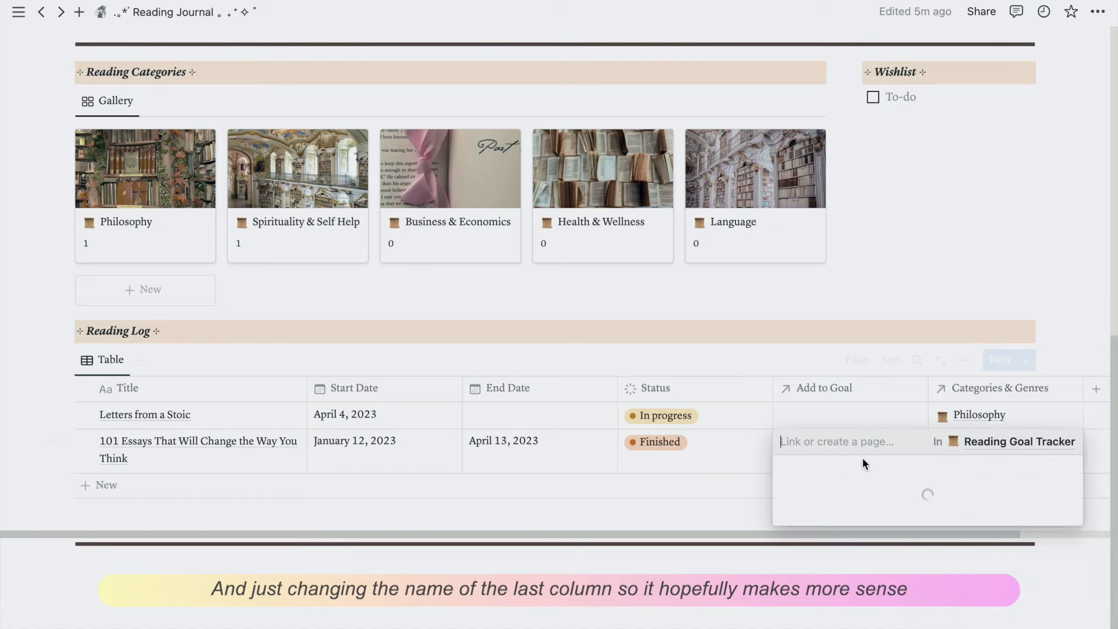
click(667, 511)
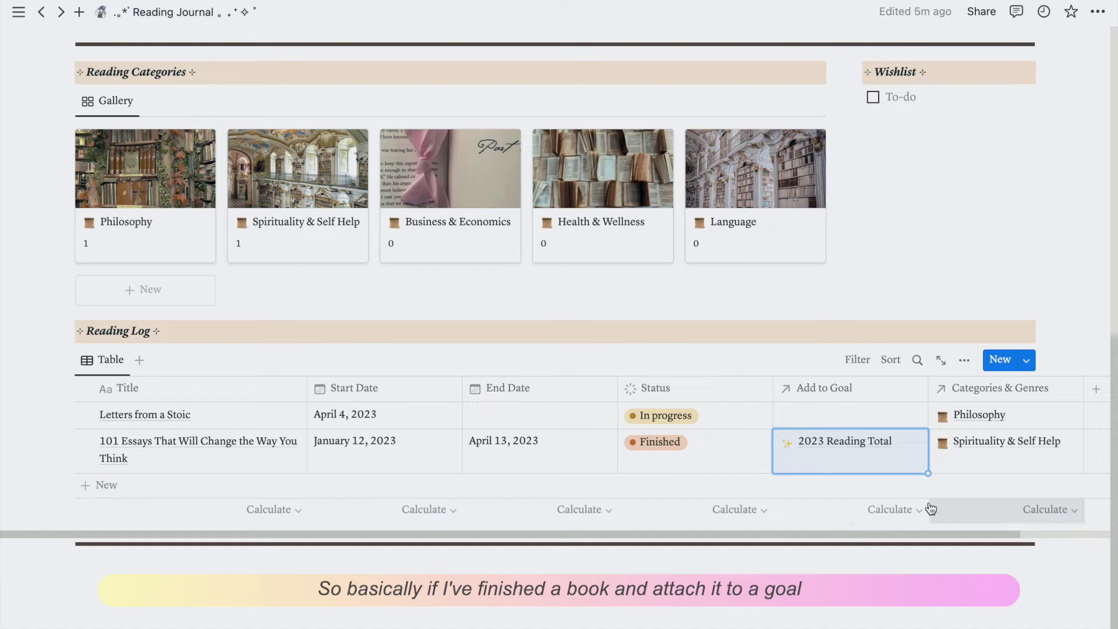
Hide the Percentage Complete column in the 2023 reading goals table and widen the Goal Title column
scroll(1095, 188, up, 10)
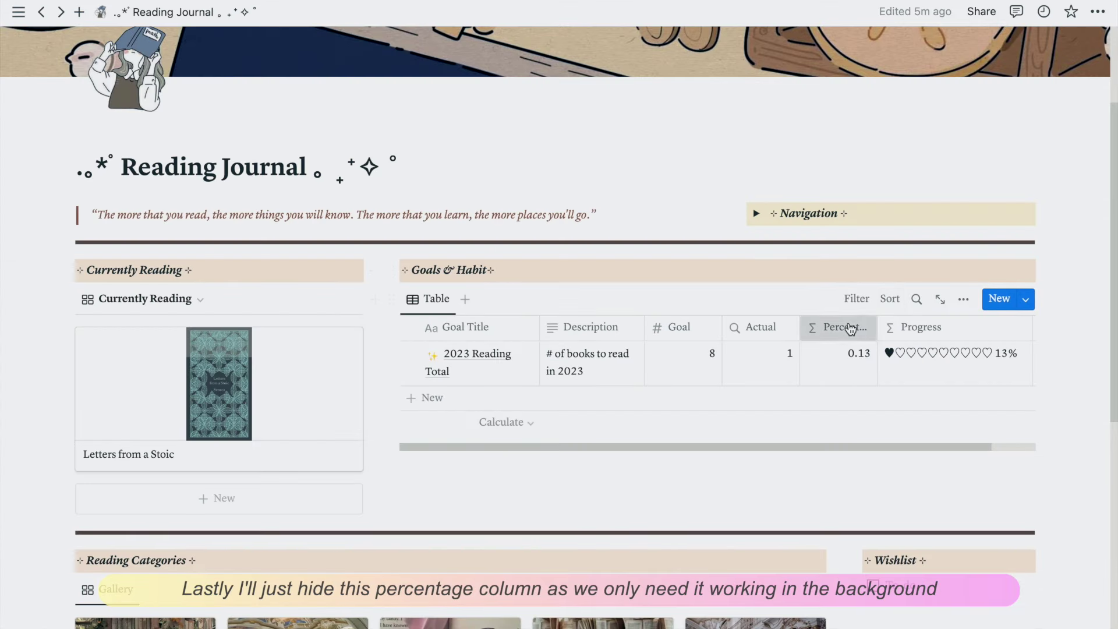
click(385, 268)
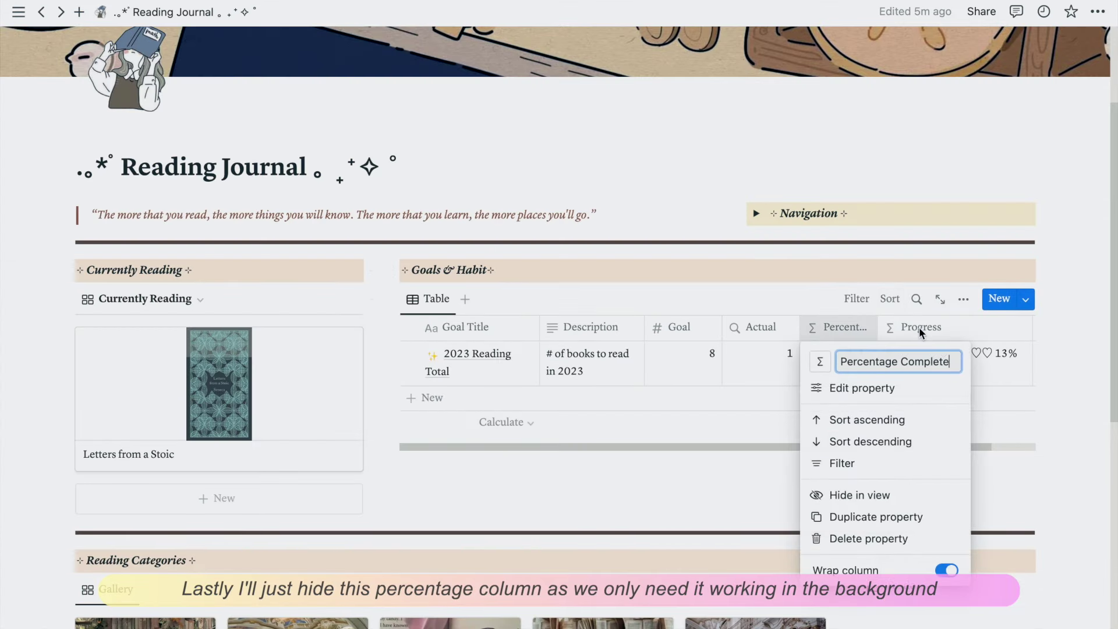
click(873, 496)
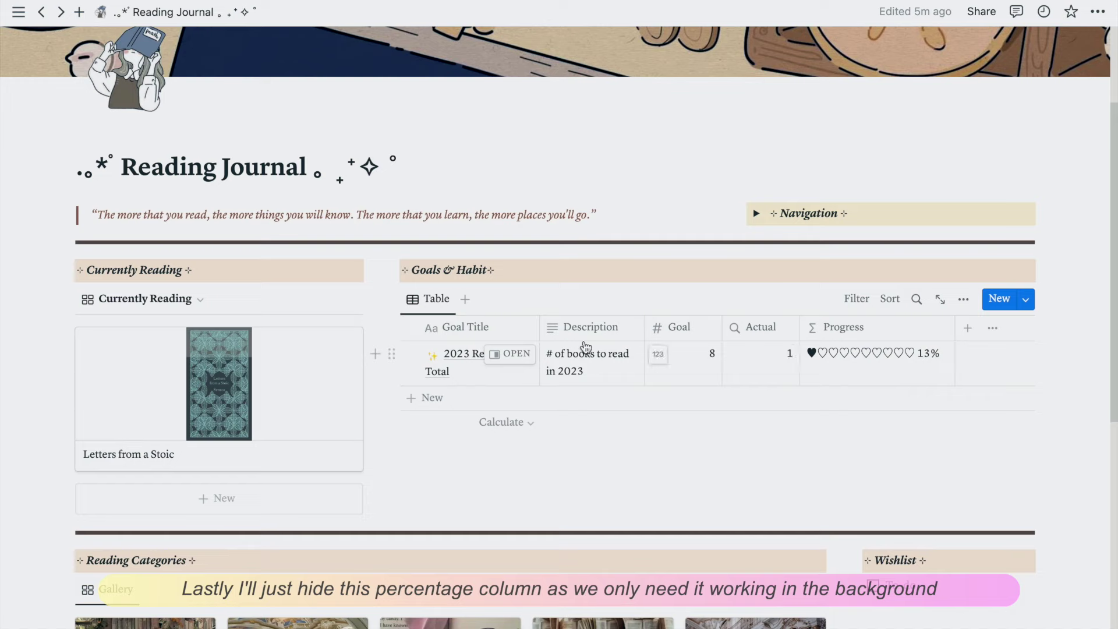
drag(539, 328, 575, 329)
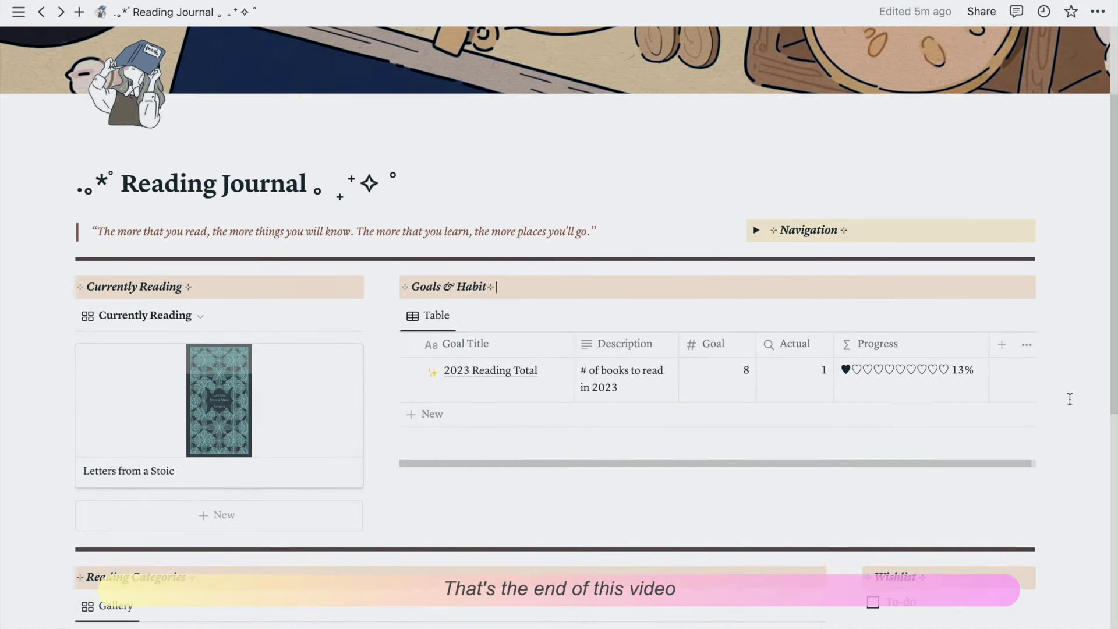